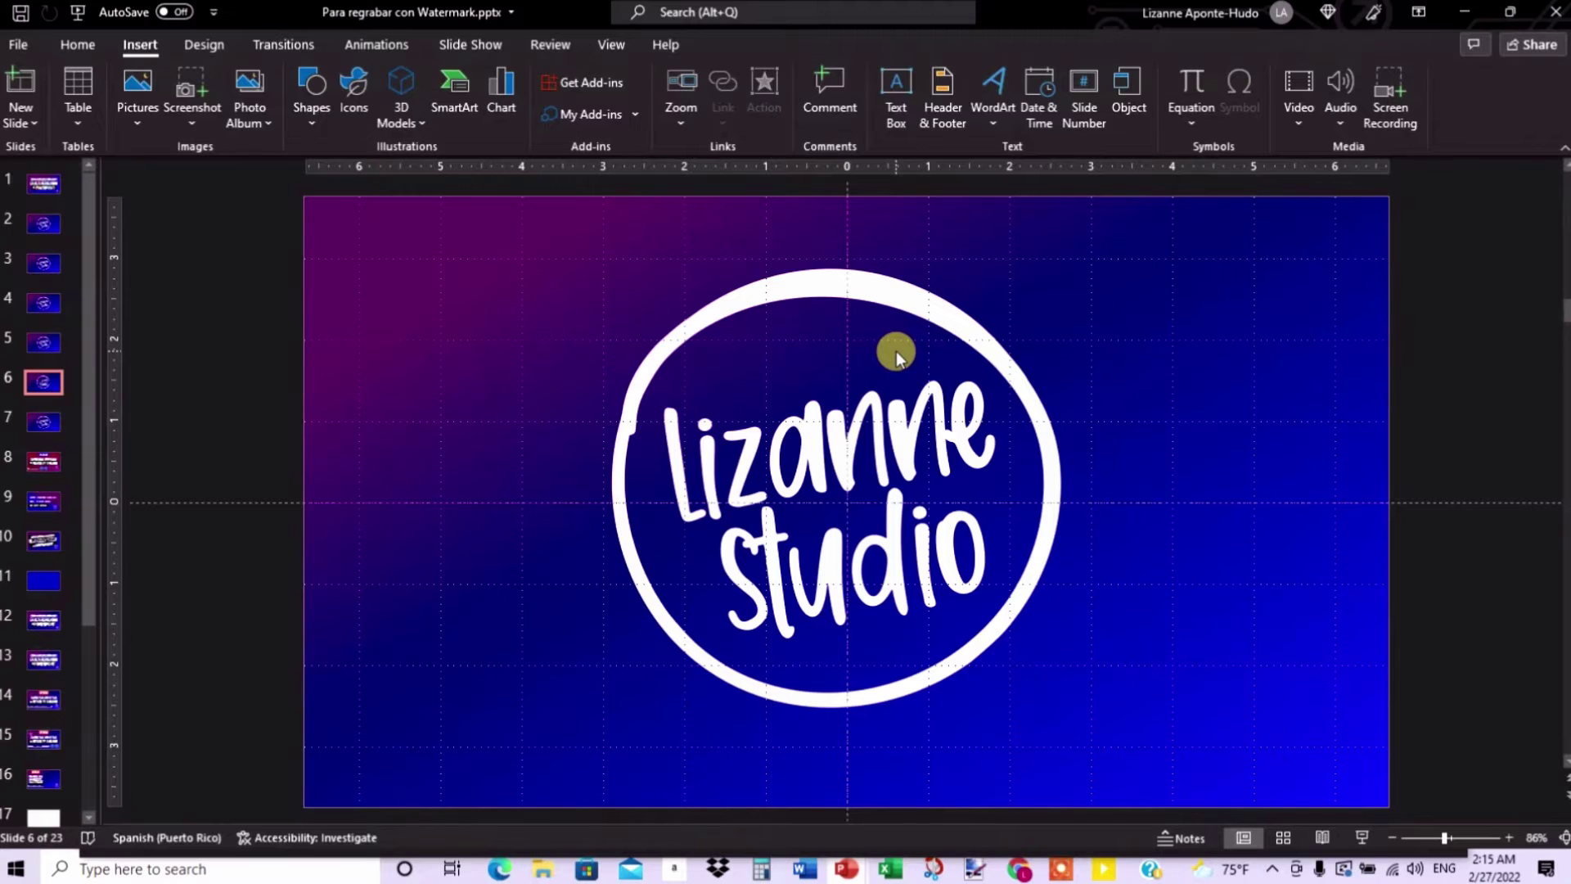
- Save the presentation containing the Lizanne Studio logo slide with Ctrl+S
{"action": "key", "text": "ctrl+s"}
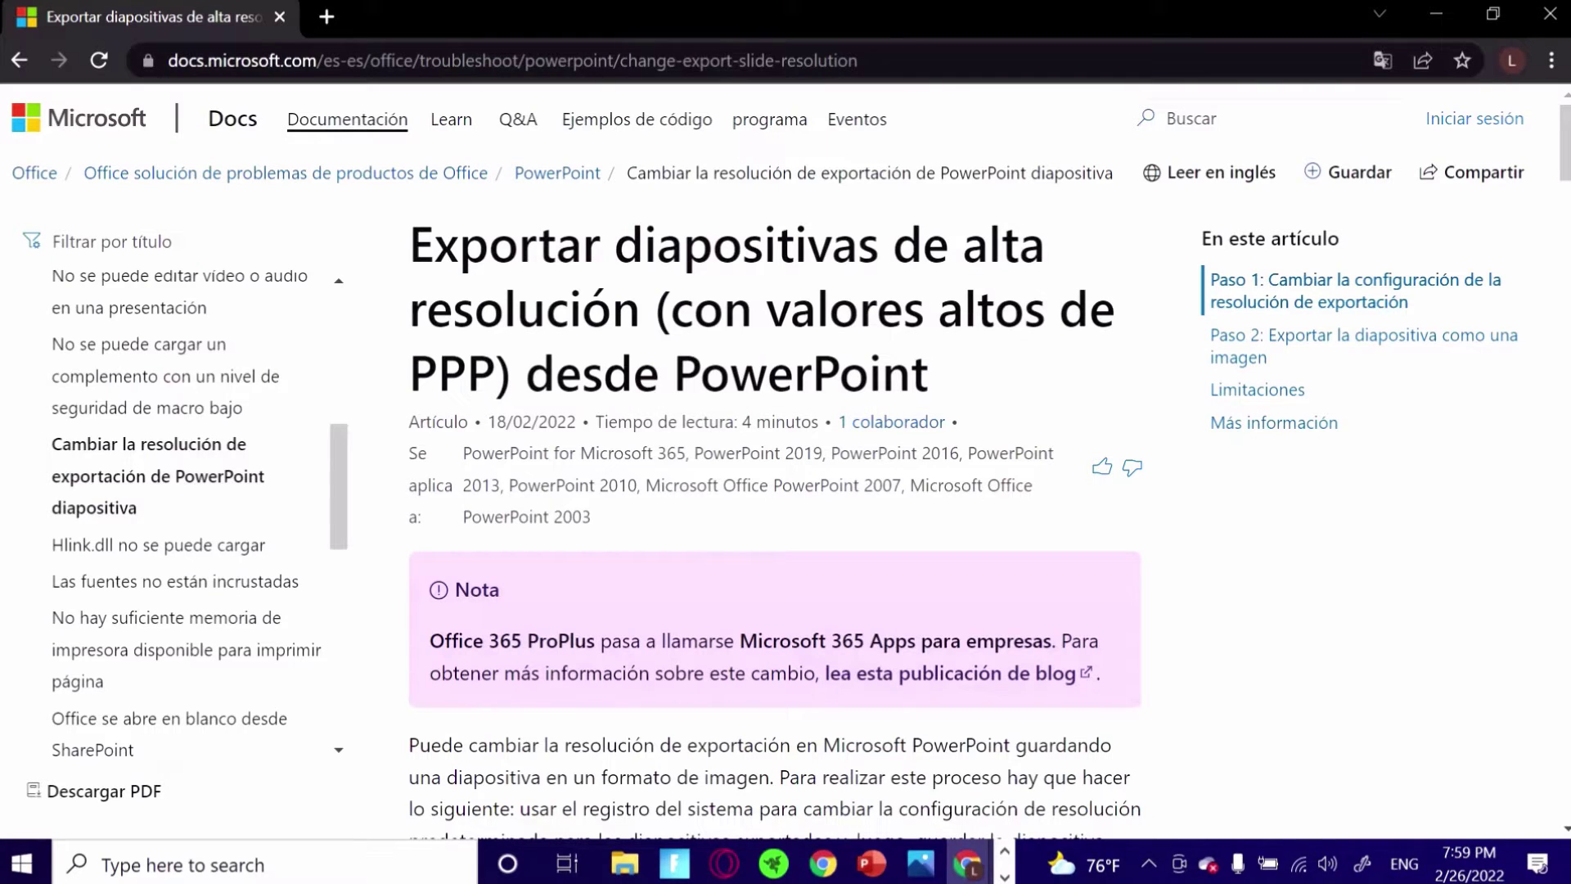
- Select the article title and scroll down to the Step 1 registry subkey instructions
{"action": "mouse_move", "coordinate": [411, 245]}
{"action": "left_mouse_down"}
{"action": "mouse_move", "coordinate": [816, 311]}
{"action": "mouse_move", "coordinate": [929, 374]}
{"action": "left_mouse_up"}
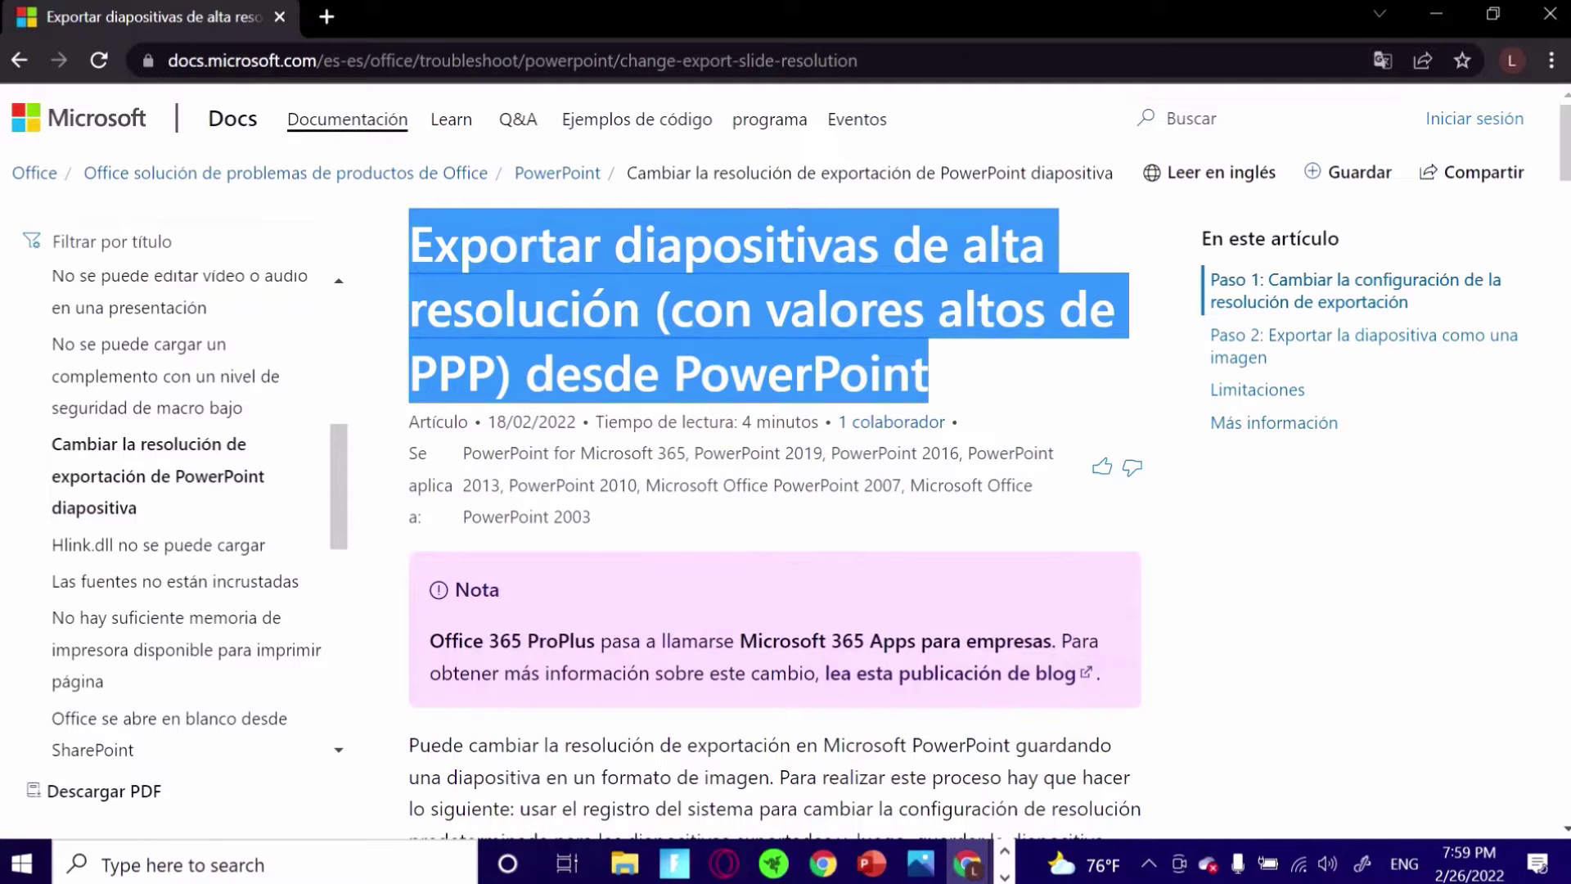
{"action": "scroll", "coordinate": [737, 475], "scroll_direction": "down", "scroll_amount": 3}
{"action": "scroll", "coordinate": [736, 474], "scroll_direction": "down", "scroll_amount": 3}
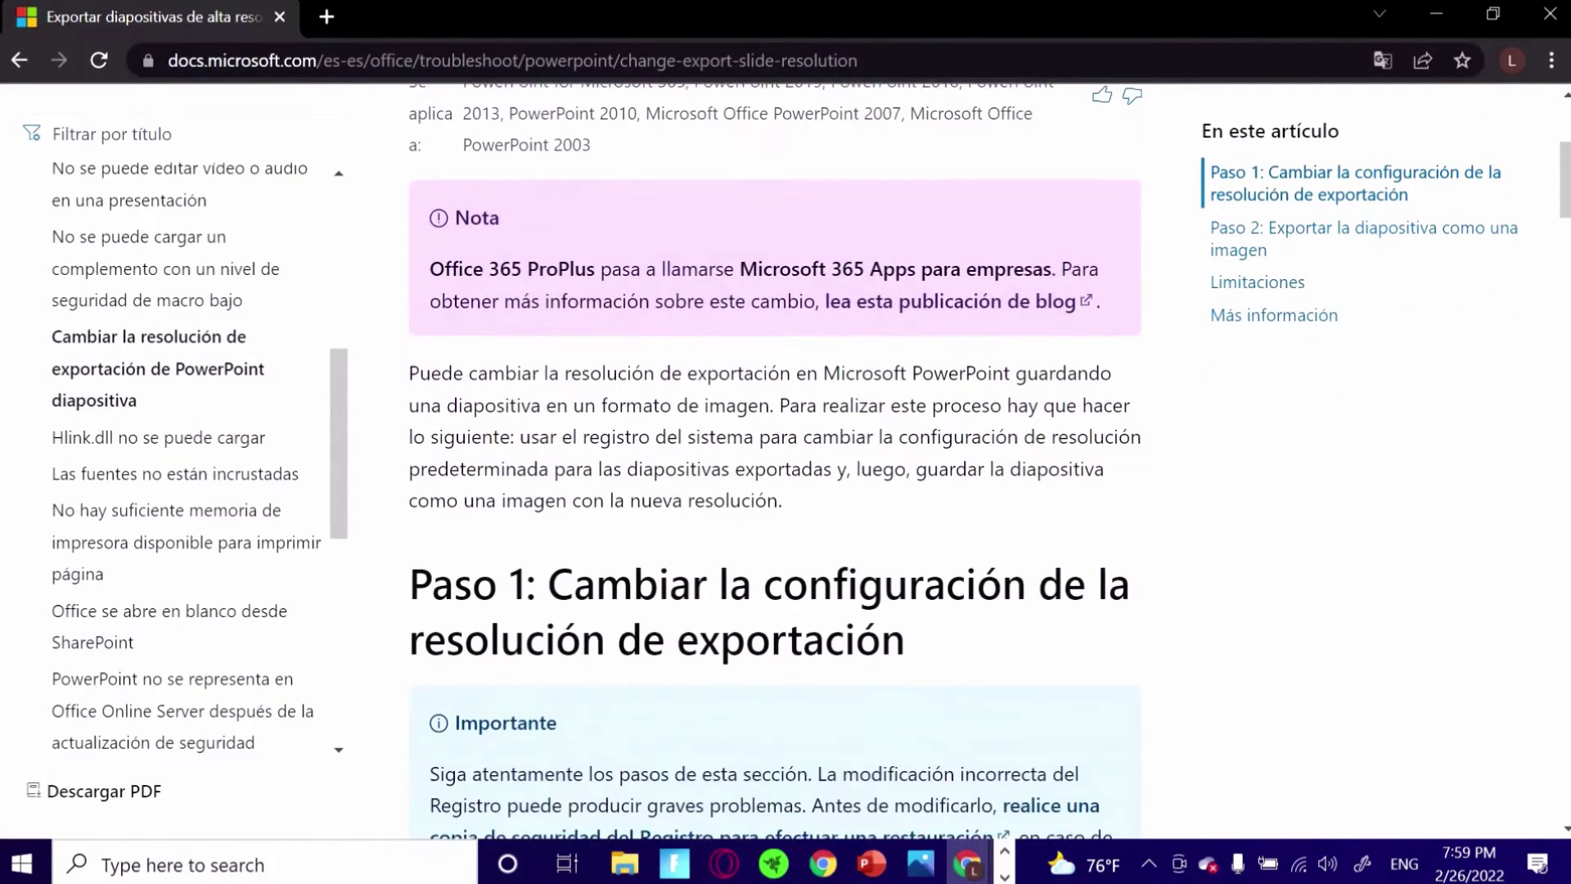
{"action": "scroll", "coordinate": [736, 475], "scroll_direction": "down", "scroll_amount": 3}
{"action": "scroll", "coordinate": [736, 474], "scroll_direction": "down", "scroll_amount": 1}
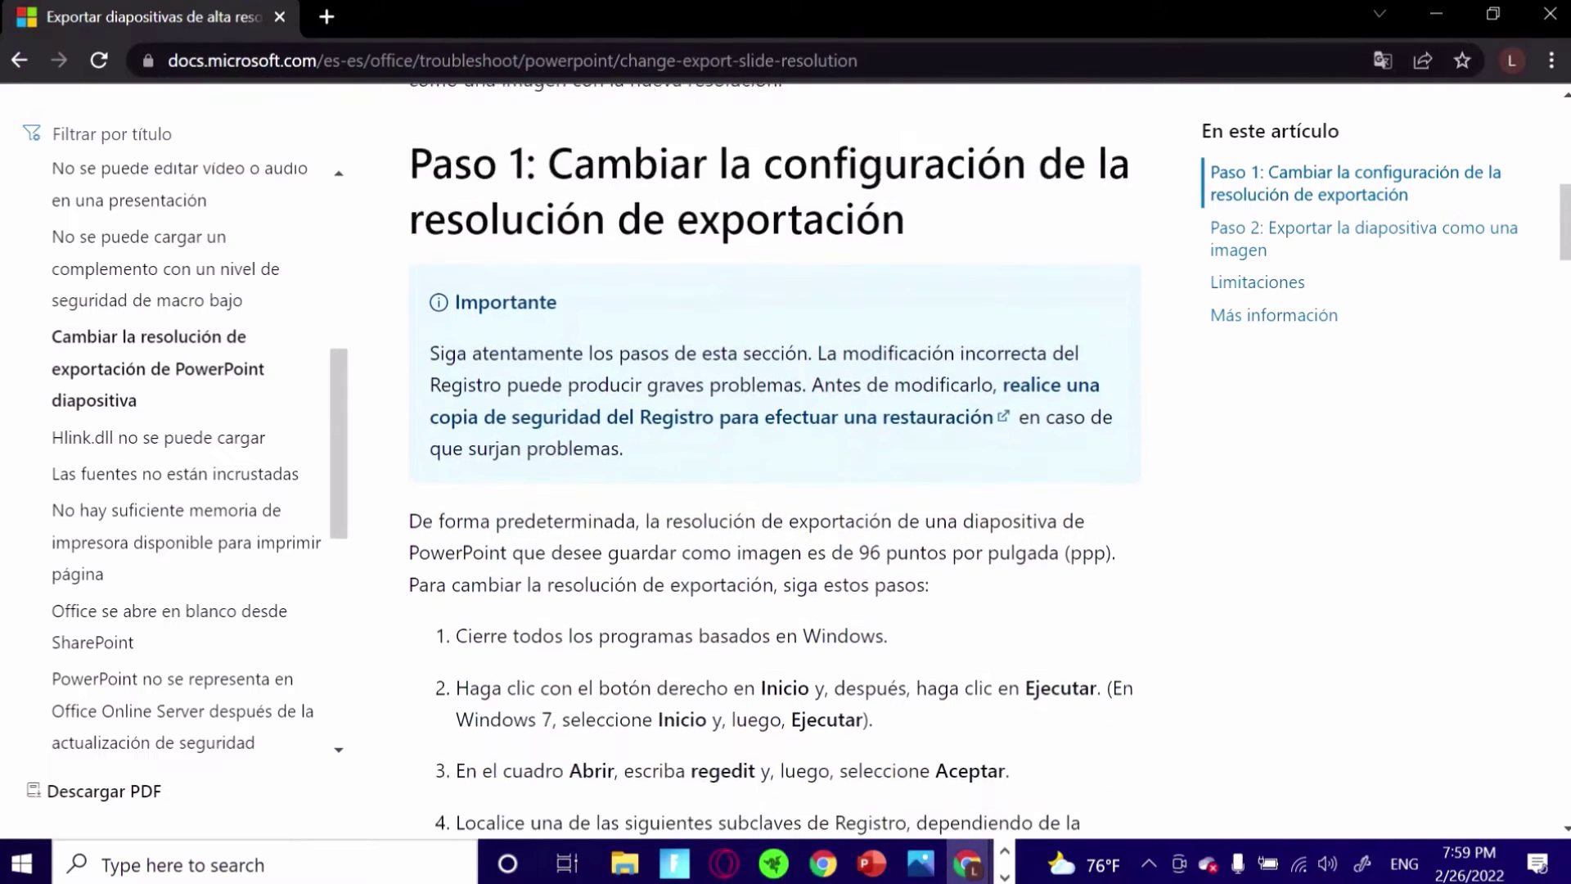
{"action": "scroll", "coordinate": [736, 474], "scroll_direction": "down", "scroll_amount": 3}
{"action": "scroll", "coordinate": [736, 474], "scroll_direction": "down", "scroll_amount": 1}
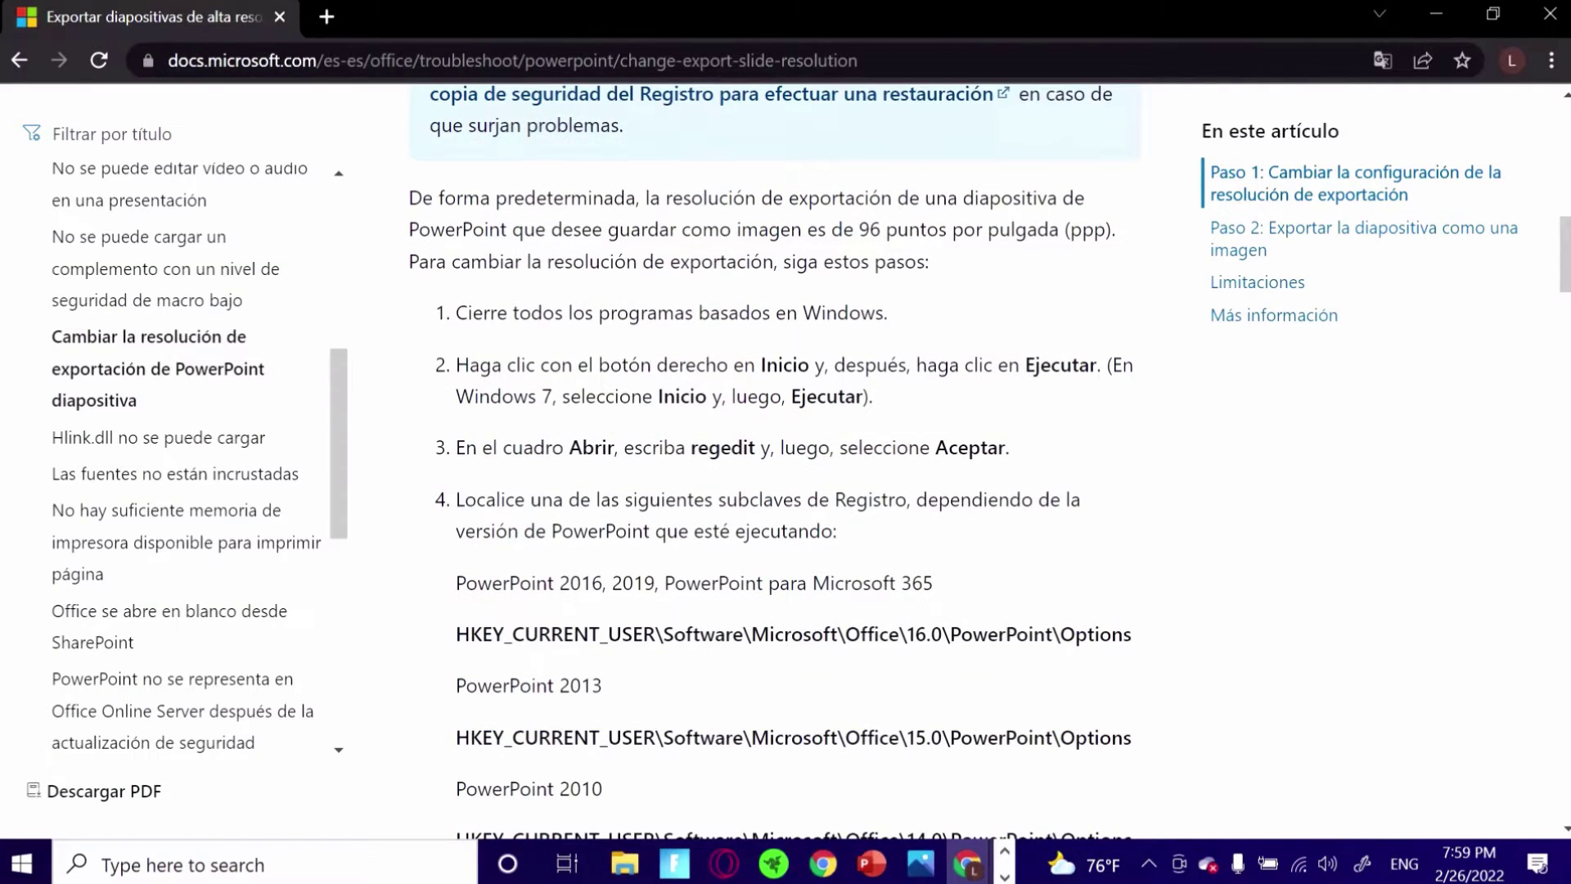
{"action": "scroll", "coordinate": [736, 475], "scroll_direction": "up", "scroll_amount": 2}
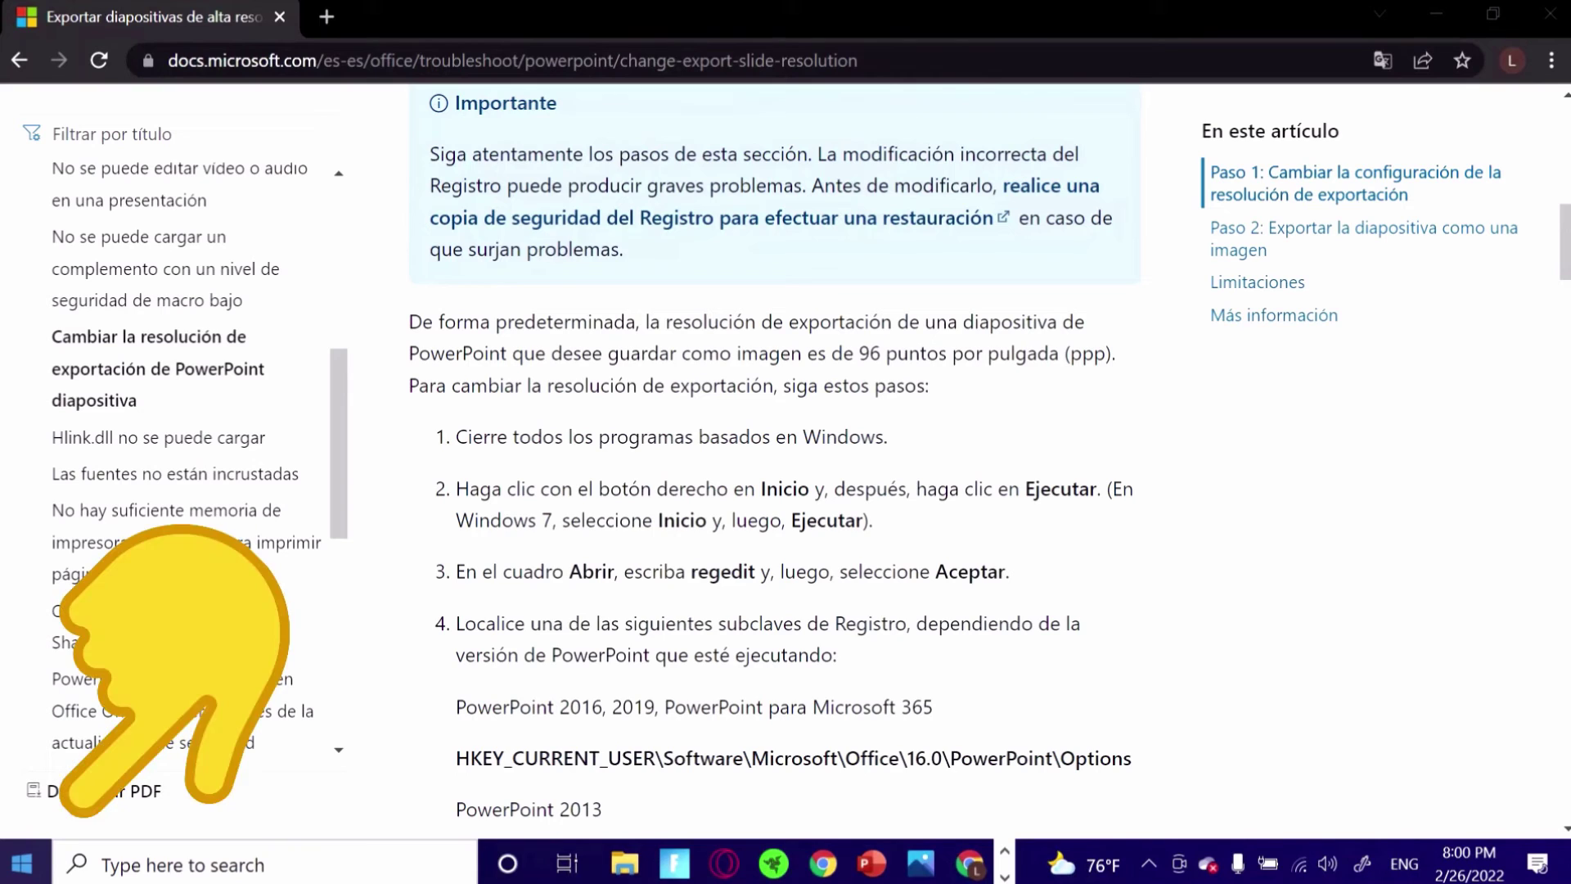
{"action": "key", "text": "super+x"}
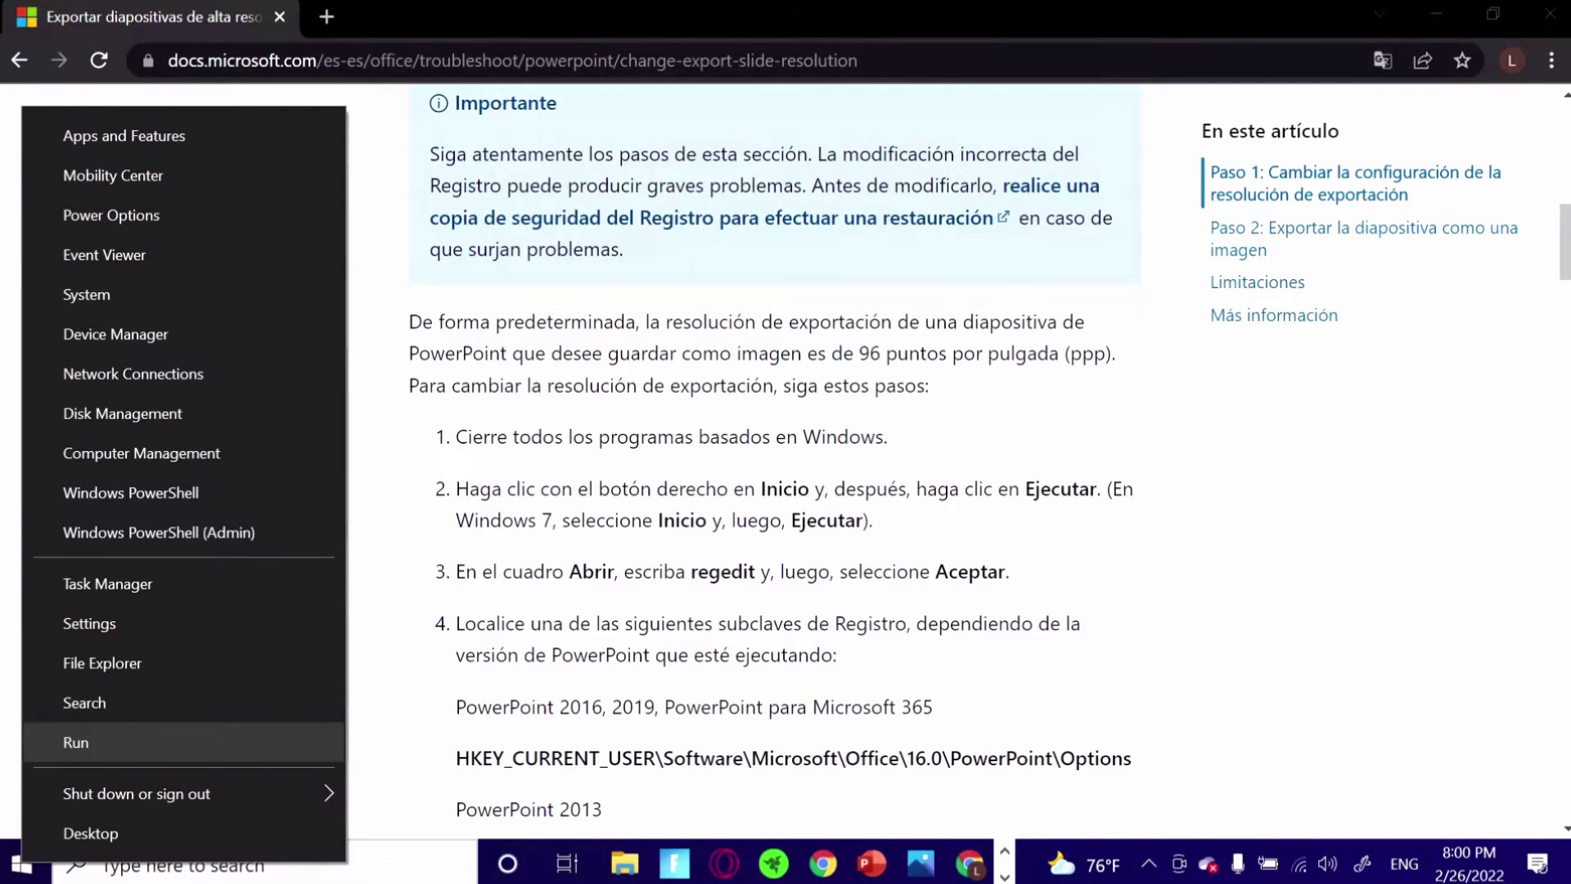
- Run 'regedit' from the Run dialog to start Registry Editor
{"action": "key", "text": "Return"}
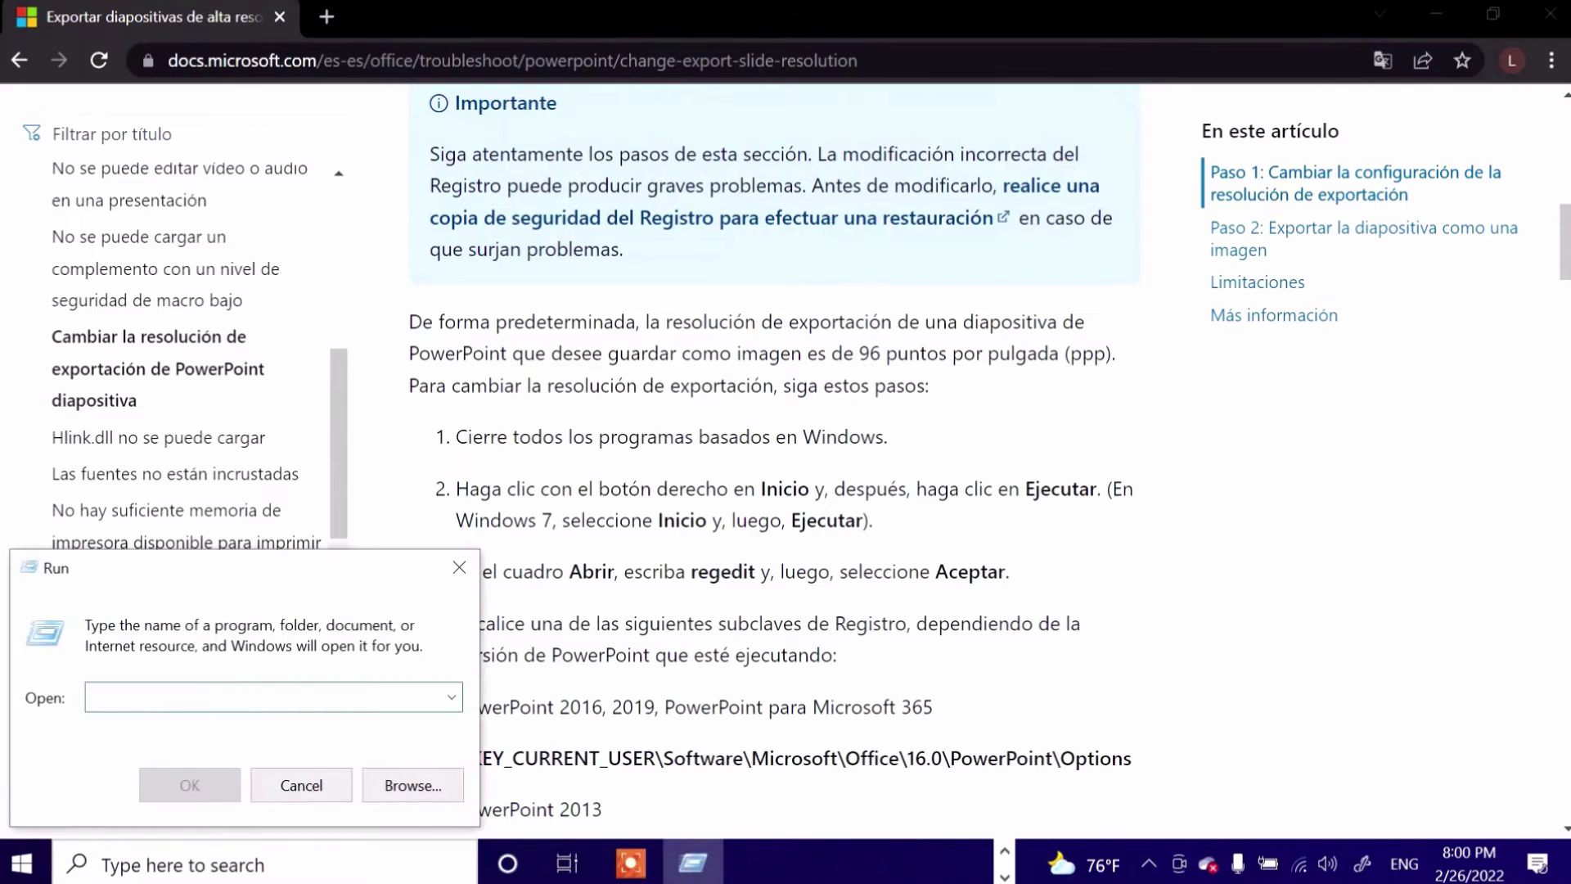
{"action": "double_click", "coordinate": [723, 571]}
{"action": "left_click", "coordinate": [692, 862]}
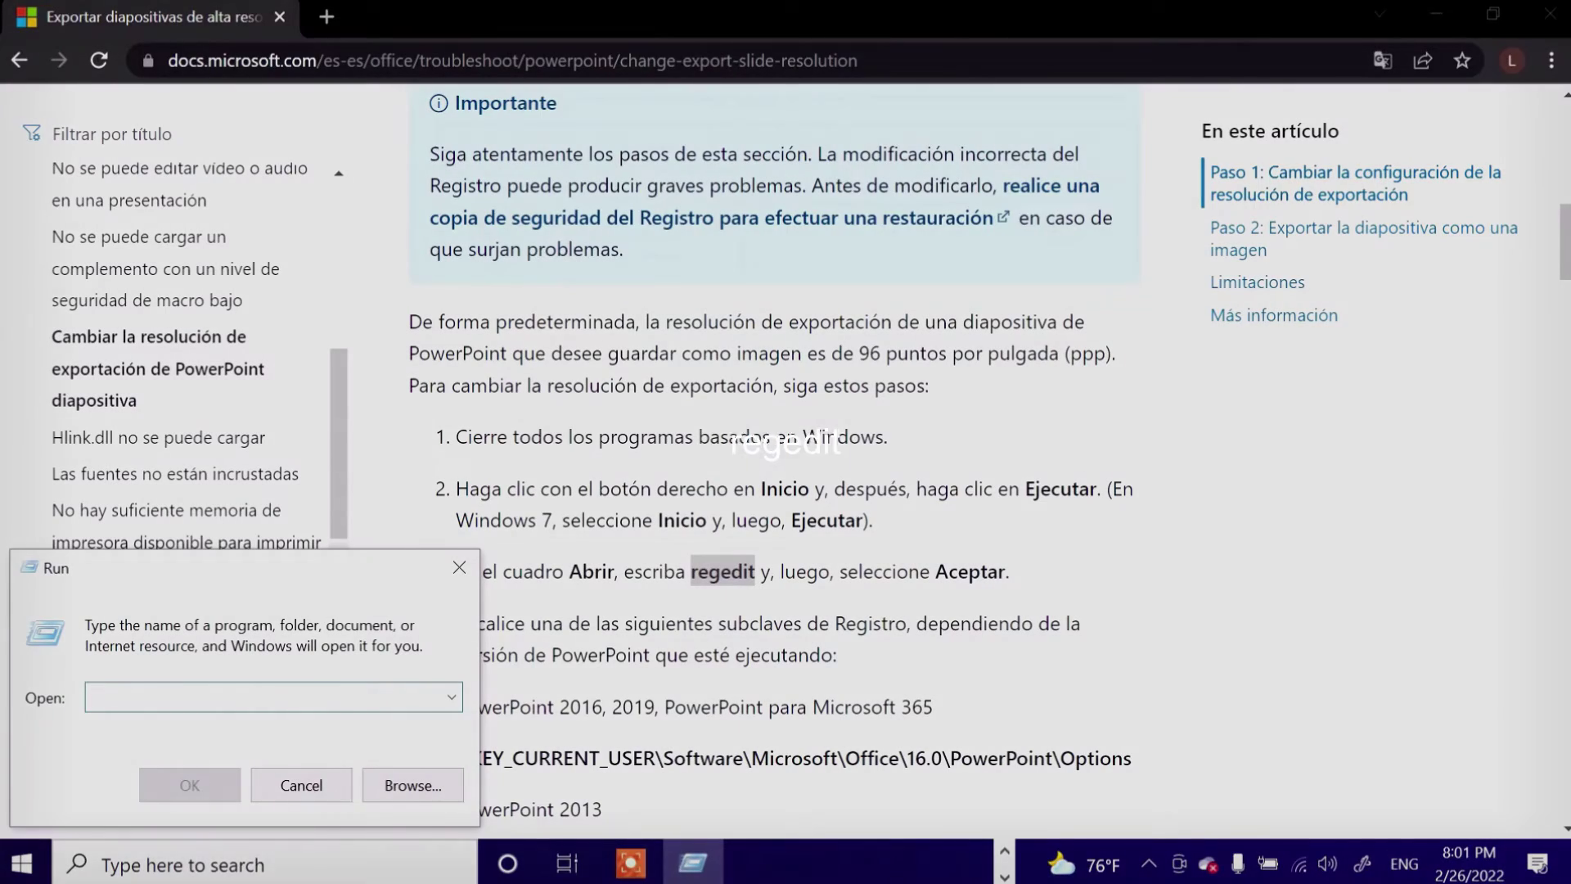
{"action": "type", "text": "reg"}
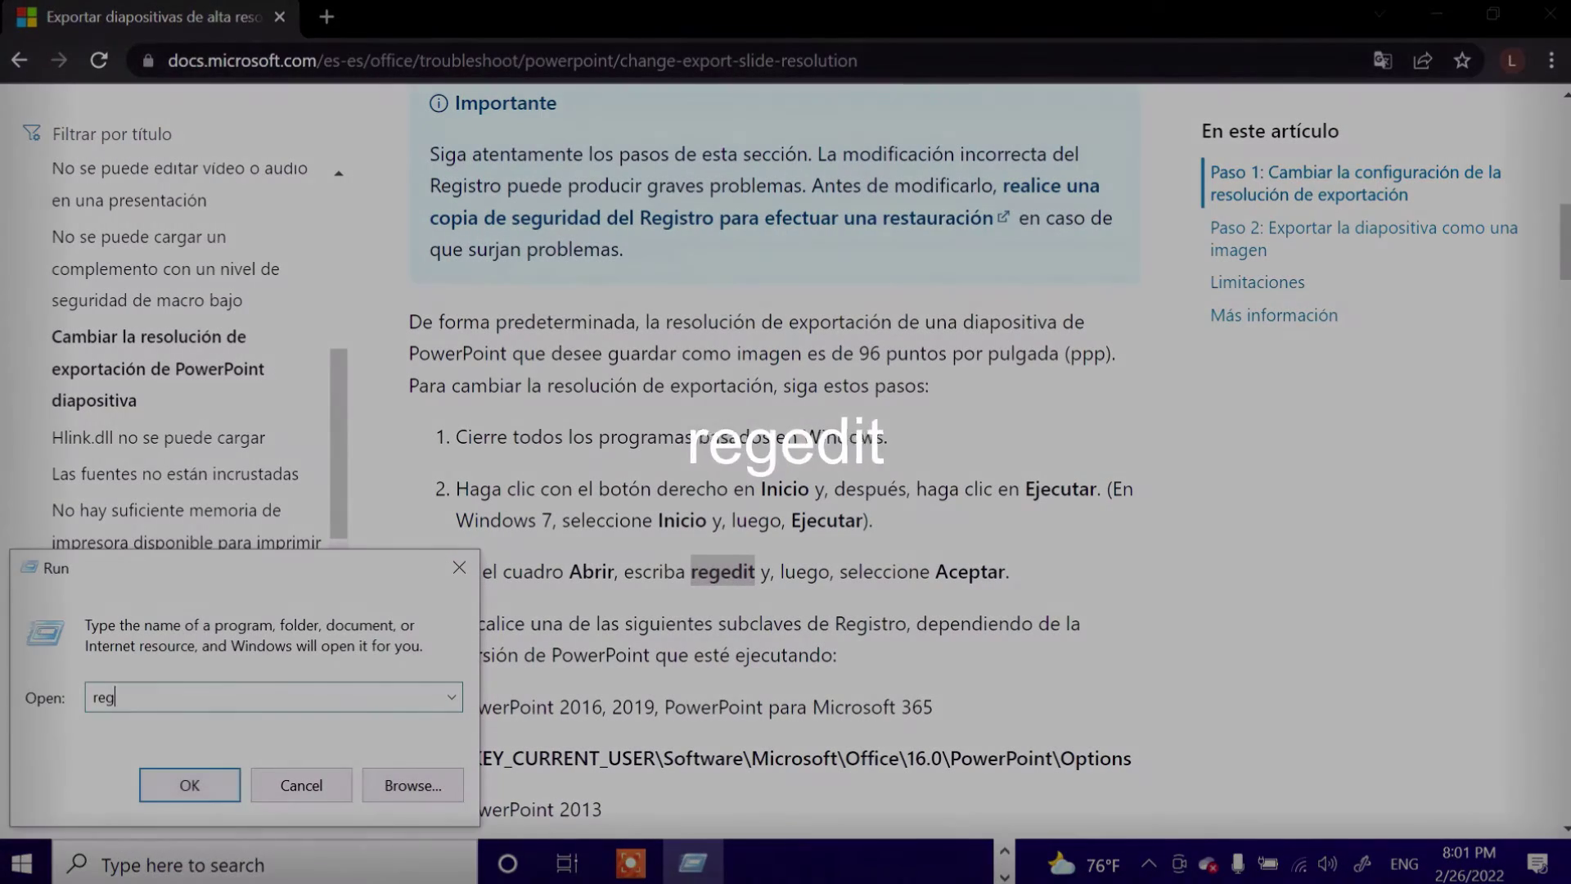
{"action": "type", "text": "edit"}
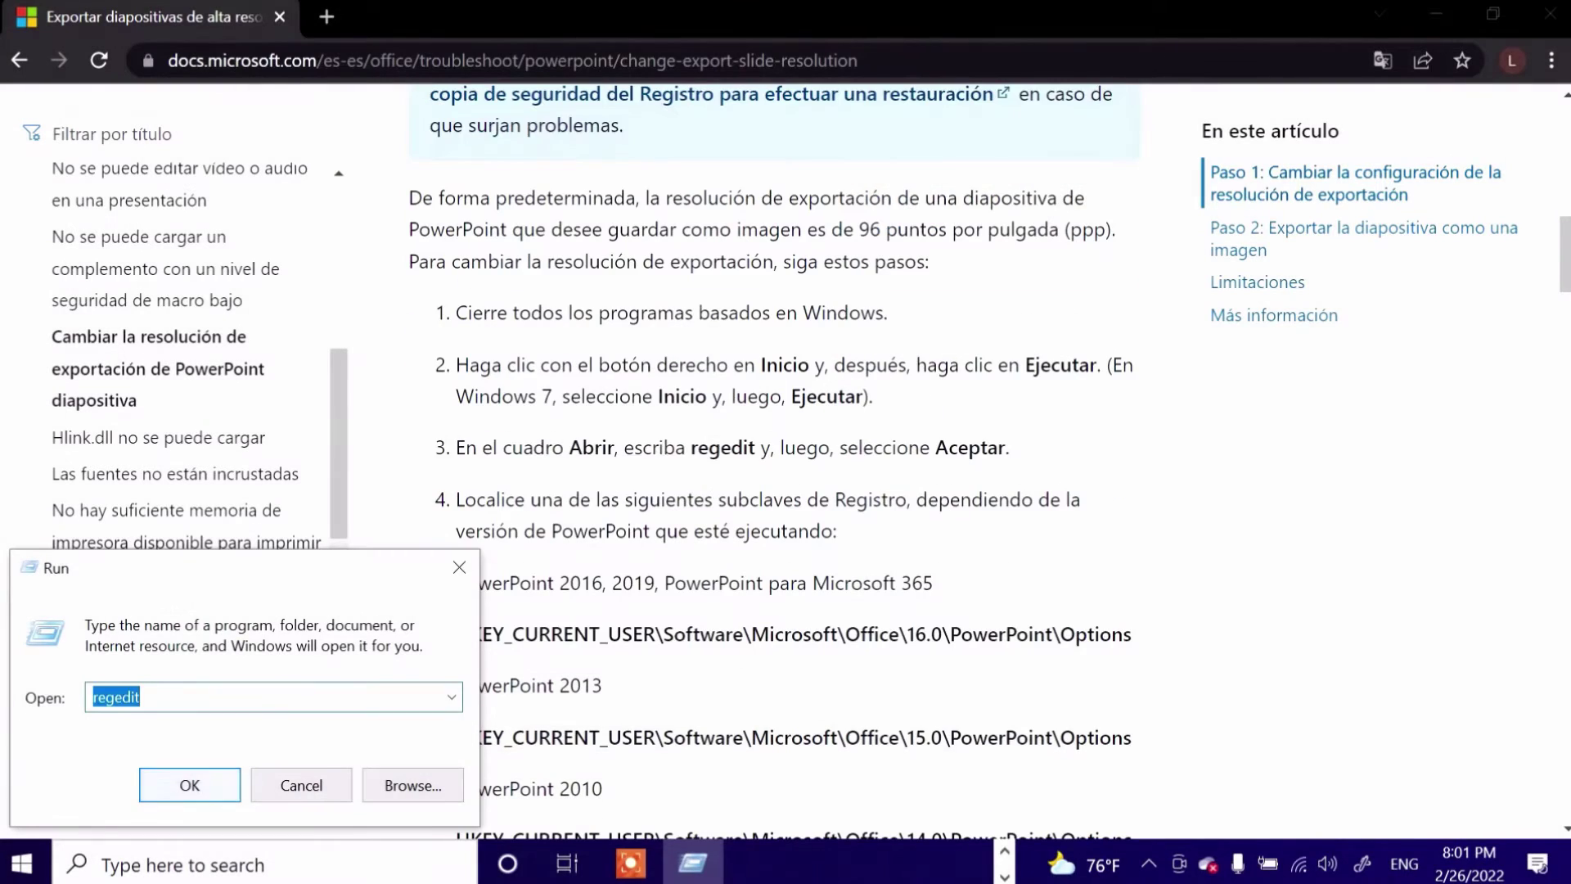
{"action": "key", "text": "Return"}
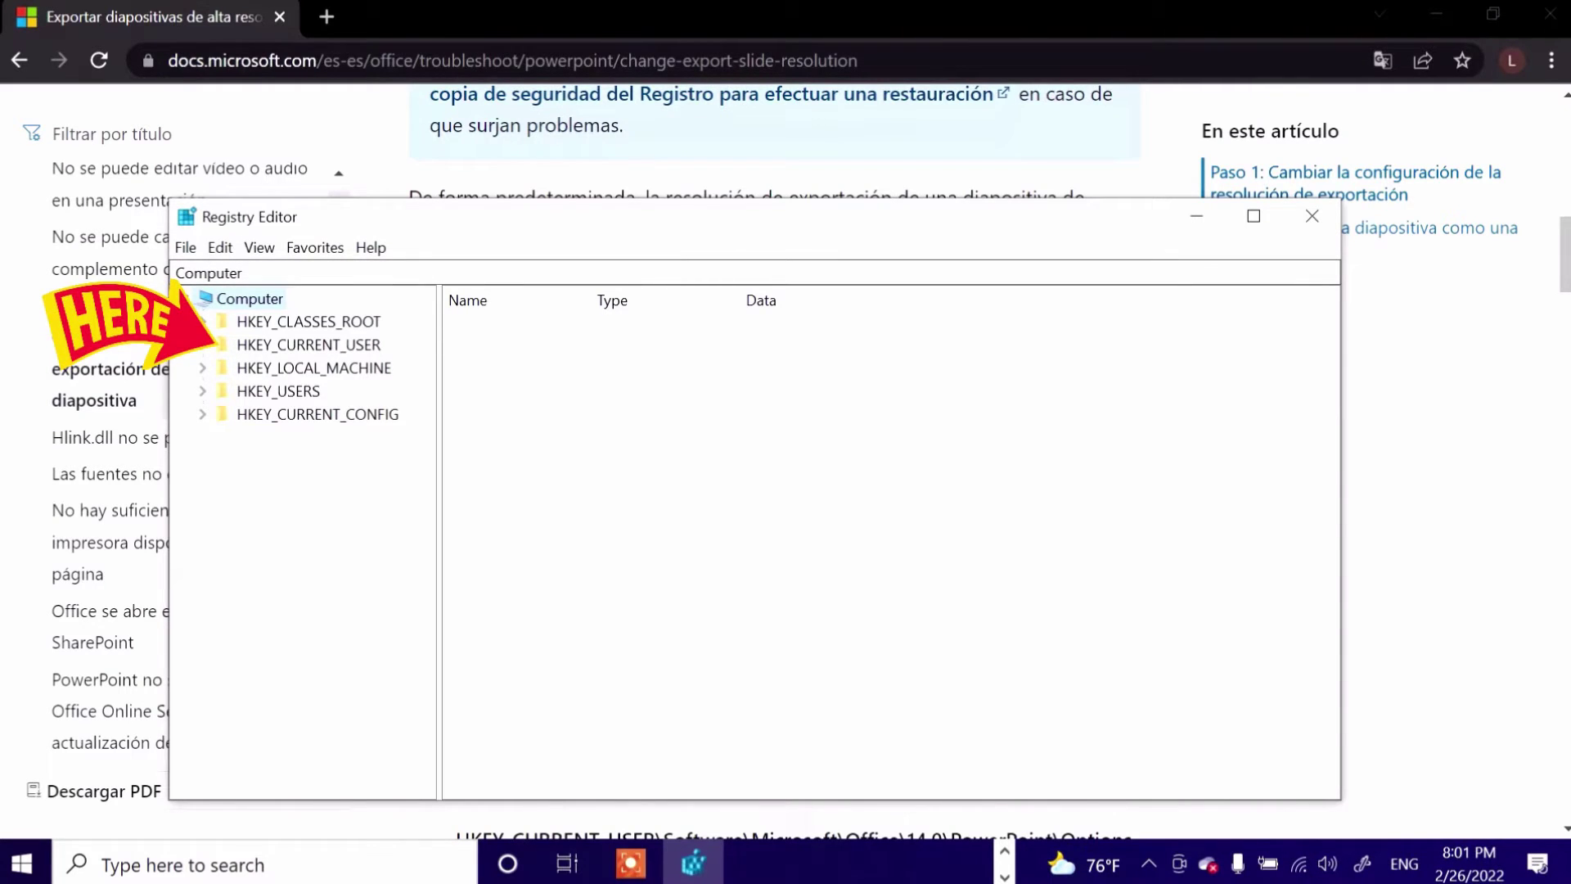
- Expand HKEY_CURRENT_USER, SOFTWARE and Microsoft, then expand the Office key
{"action": "left_click", "coordinate": [202, 345]}
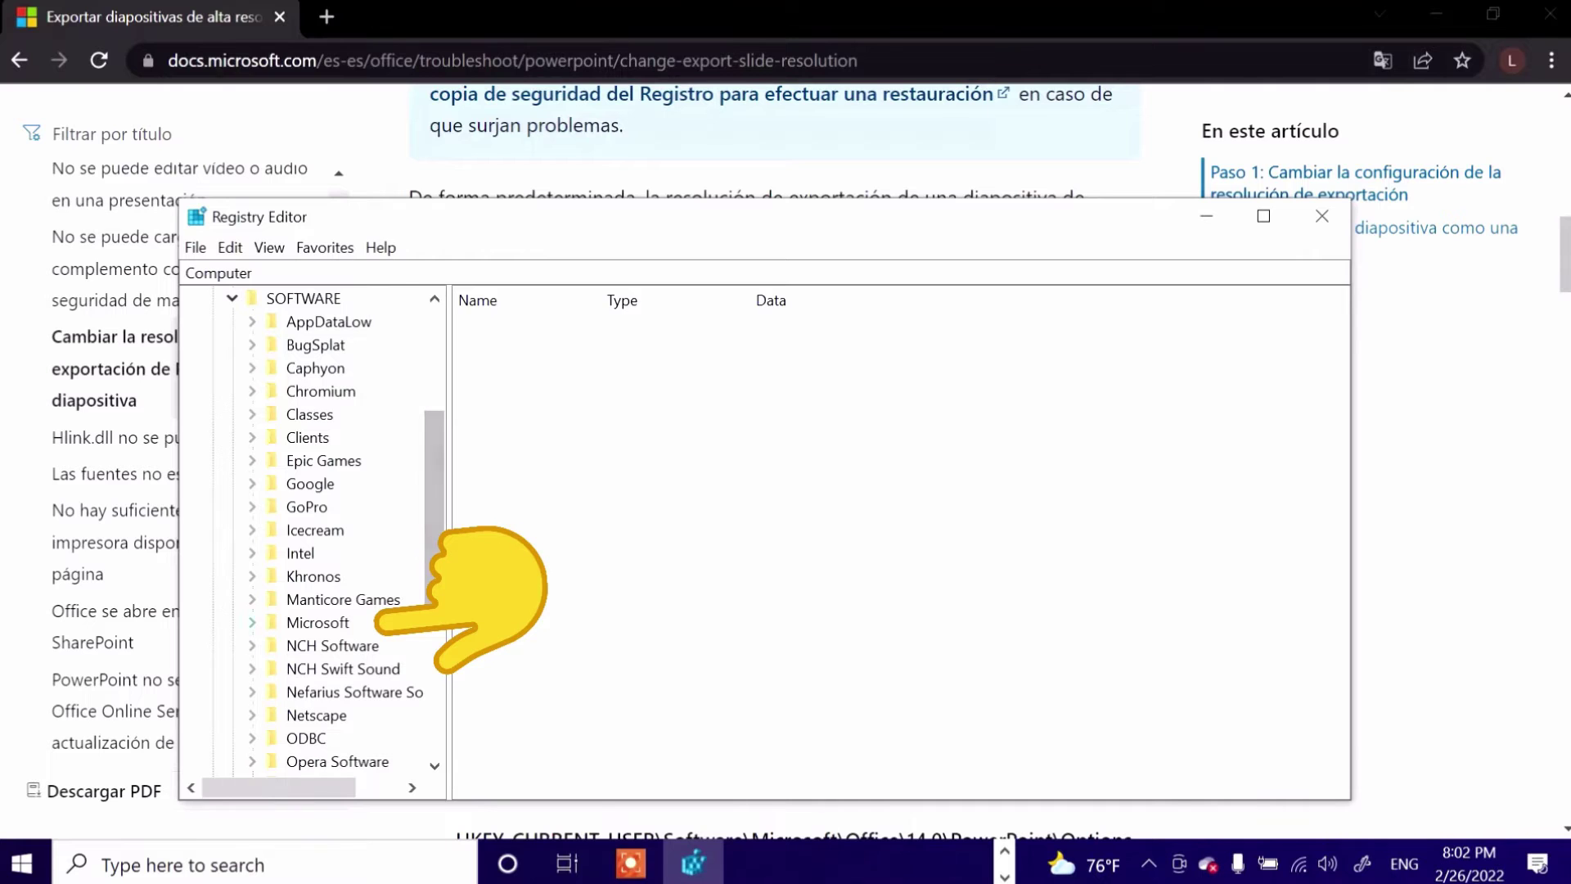
{"action": "double_click", "coordinate": [317, 622]}
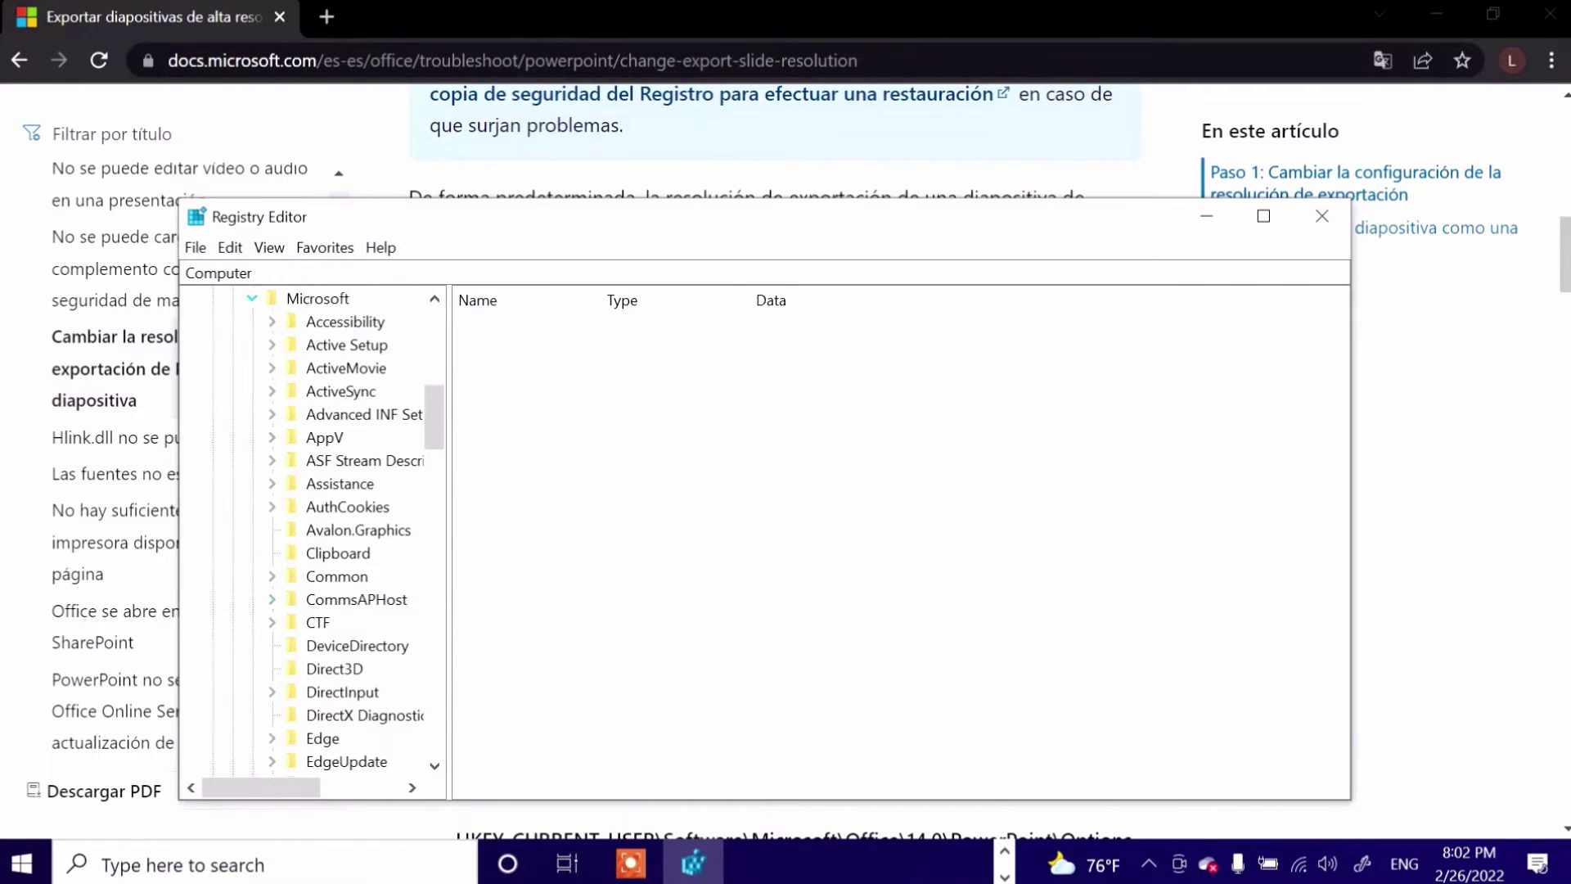
{"action": "scroll", "coordinate": [317, 621], "scroll_direction": "down", "scroll_amount": 3}
{"action": "scroll", "coordinate": [317, 622], "scroll_direction": "down", "scroll_amount": 1}
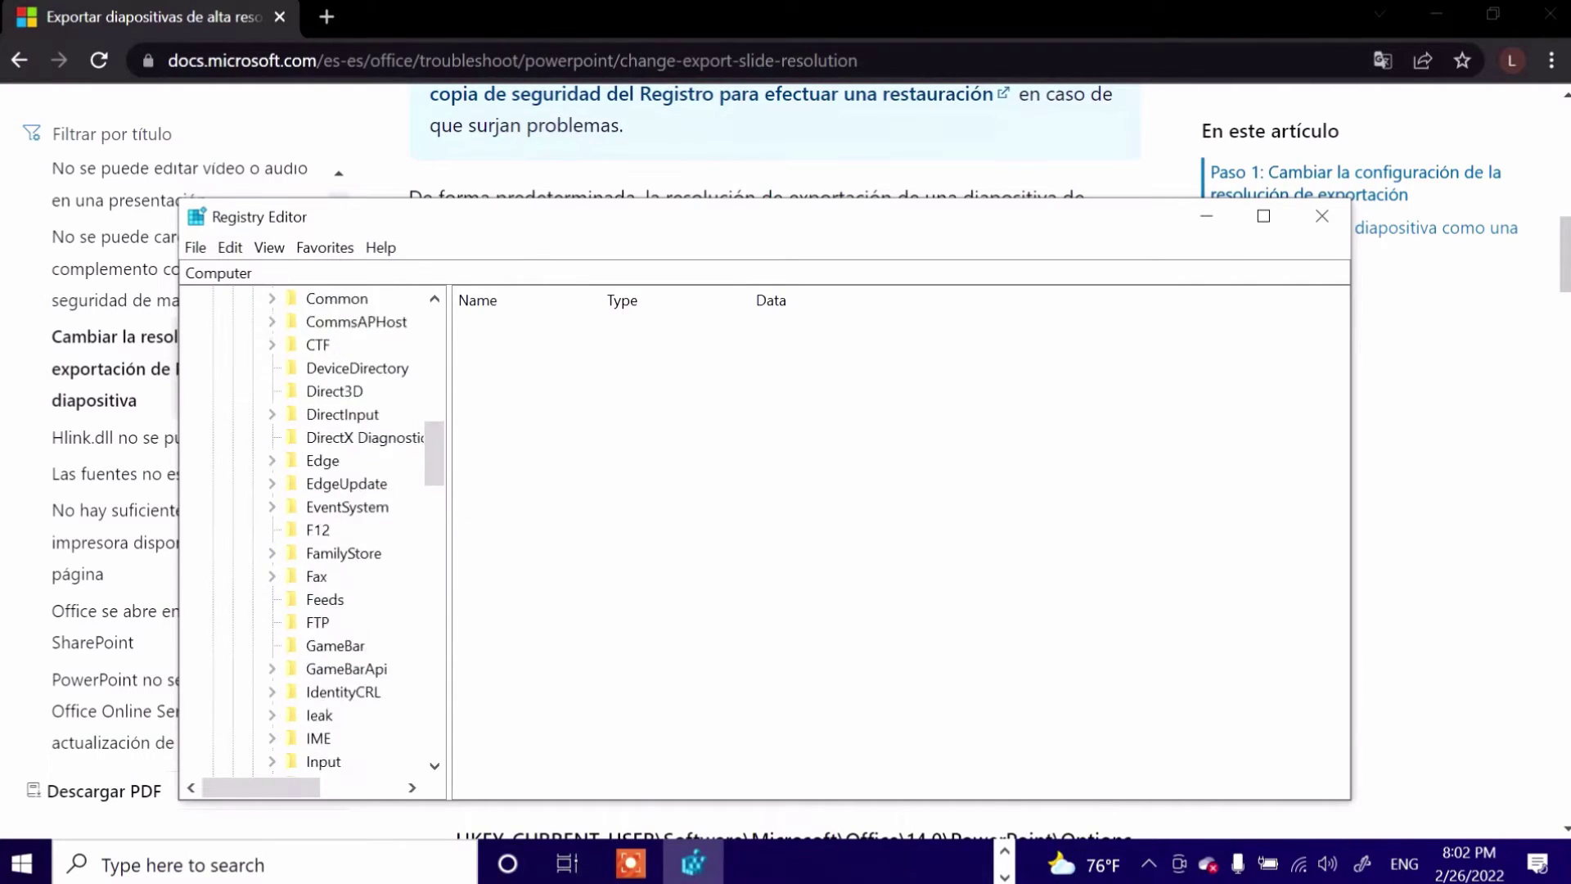
{"action": "scroll", "coordinate": [317, 622], "scroll_direction": "down", "scroll_amount": 2}
{"action": "scroll", "coordinate": [318, 622], "scroll_direction": "down", "scroll_amount": 3}
{"action": "scroll", "coordinate": [317, 622], "scroll_direction": "down", "scroll_amount": 3}
{"action": "scroll", "coordinate": [318, 622], "scroll_direction": "down", "scroll_amount": 1}
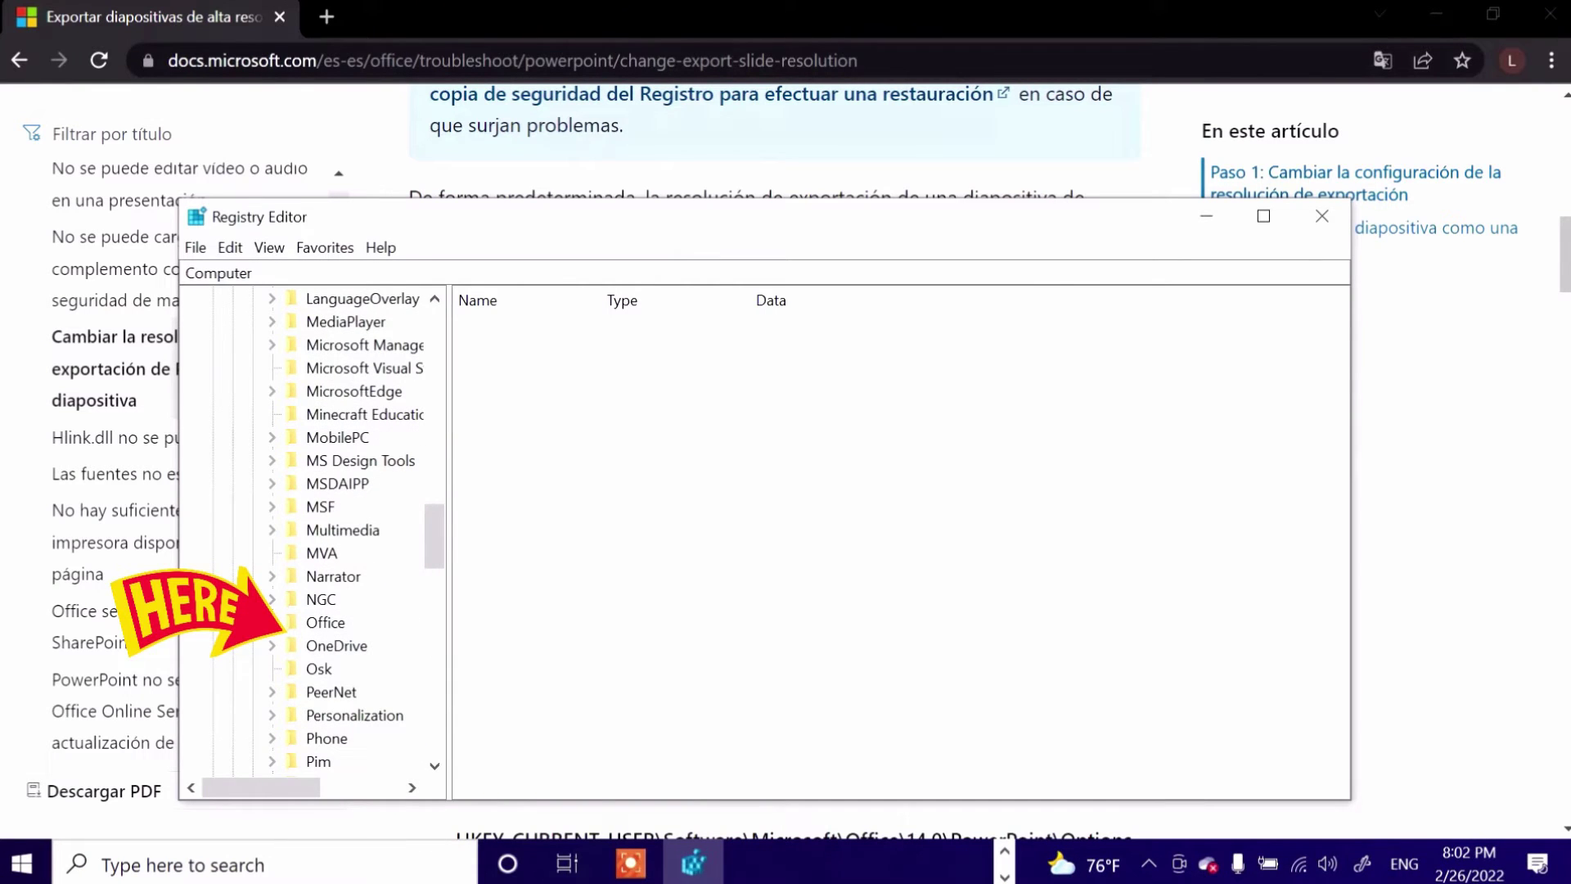
{"action": "double_click", "coordinate": [325, 622]}
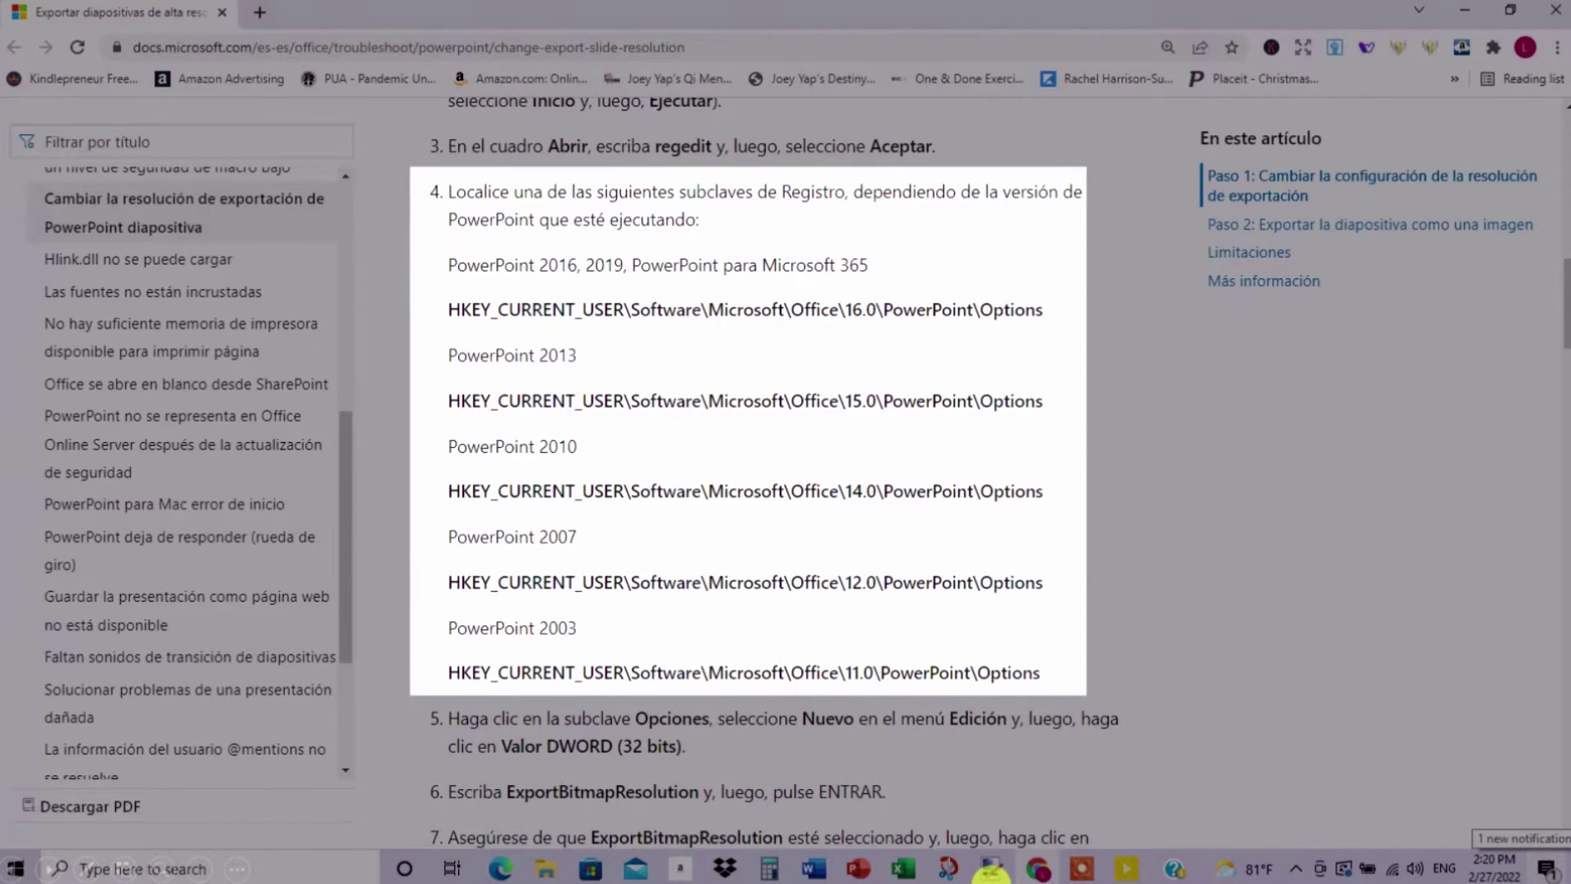
- Expand Office 16.0 and PowerPoint, widen the key tree, and select the Options key
{"action": "left_click", "coordinate": [991, 869]}
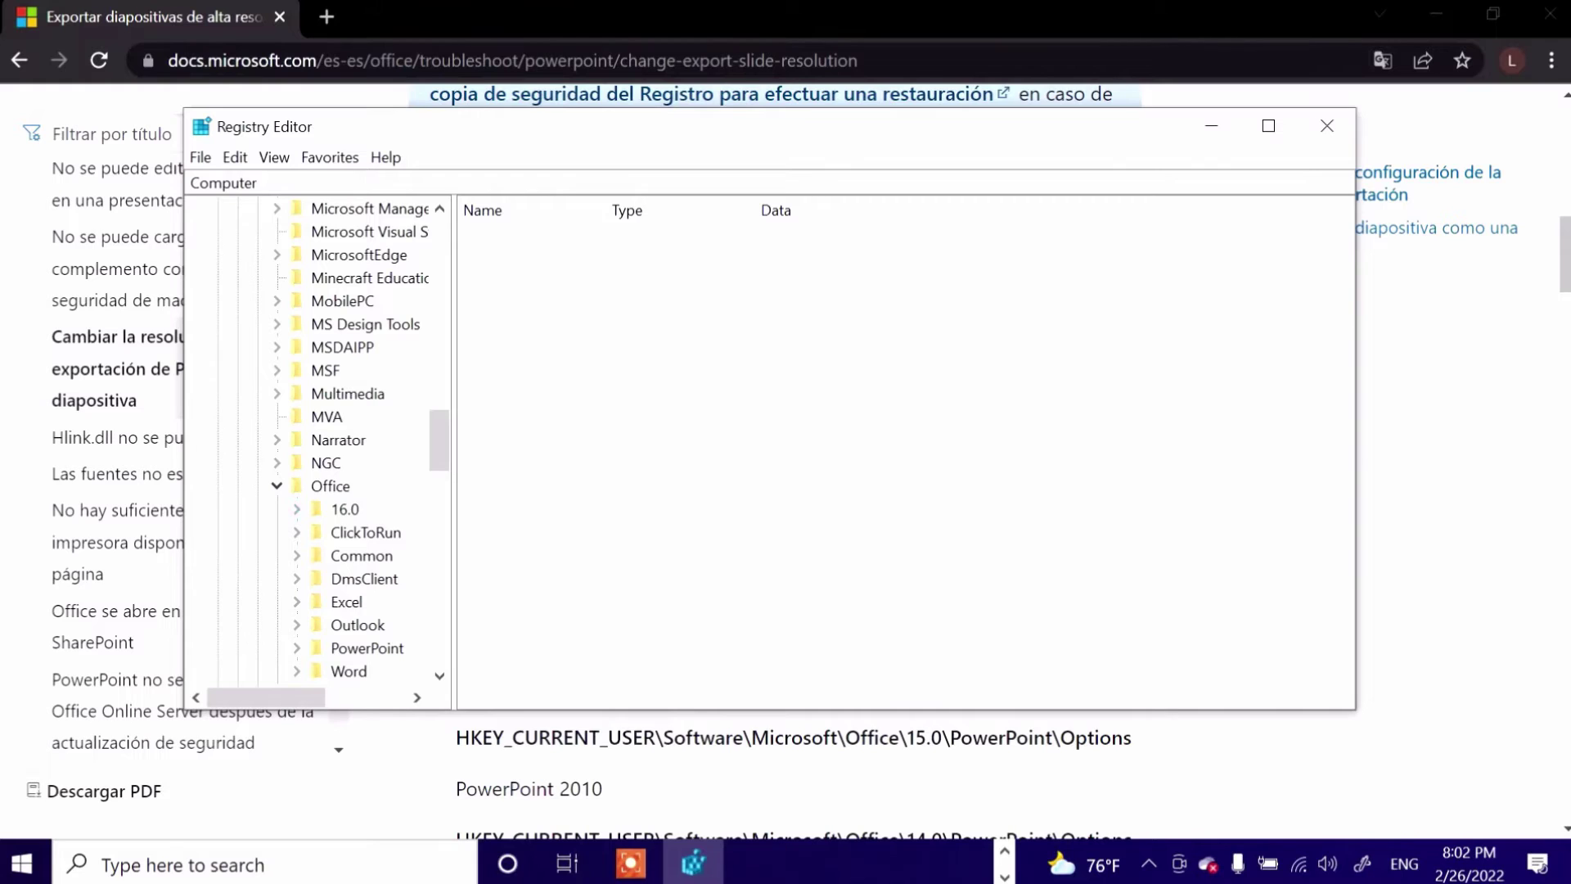
{"action": "left_click", "coordinate": [296, 509]}
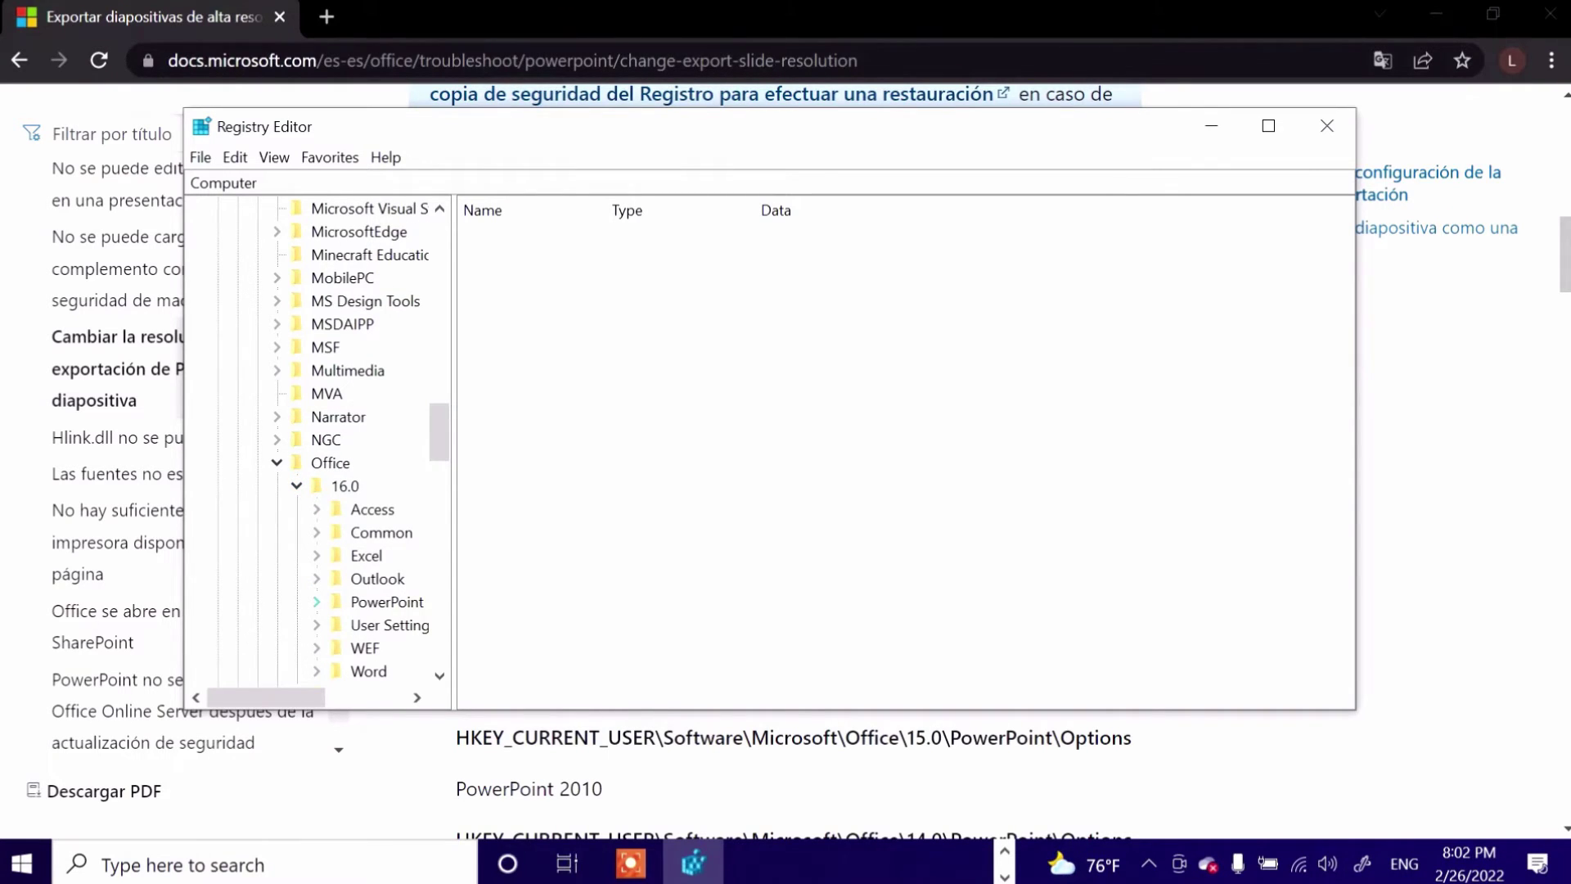
{"action": "left_click", "coordinate": [316, 601]}
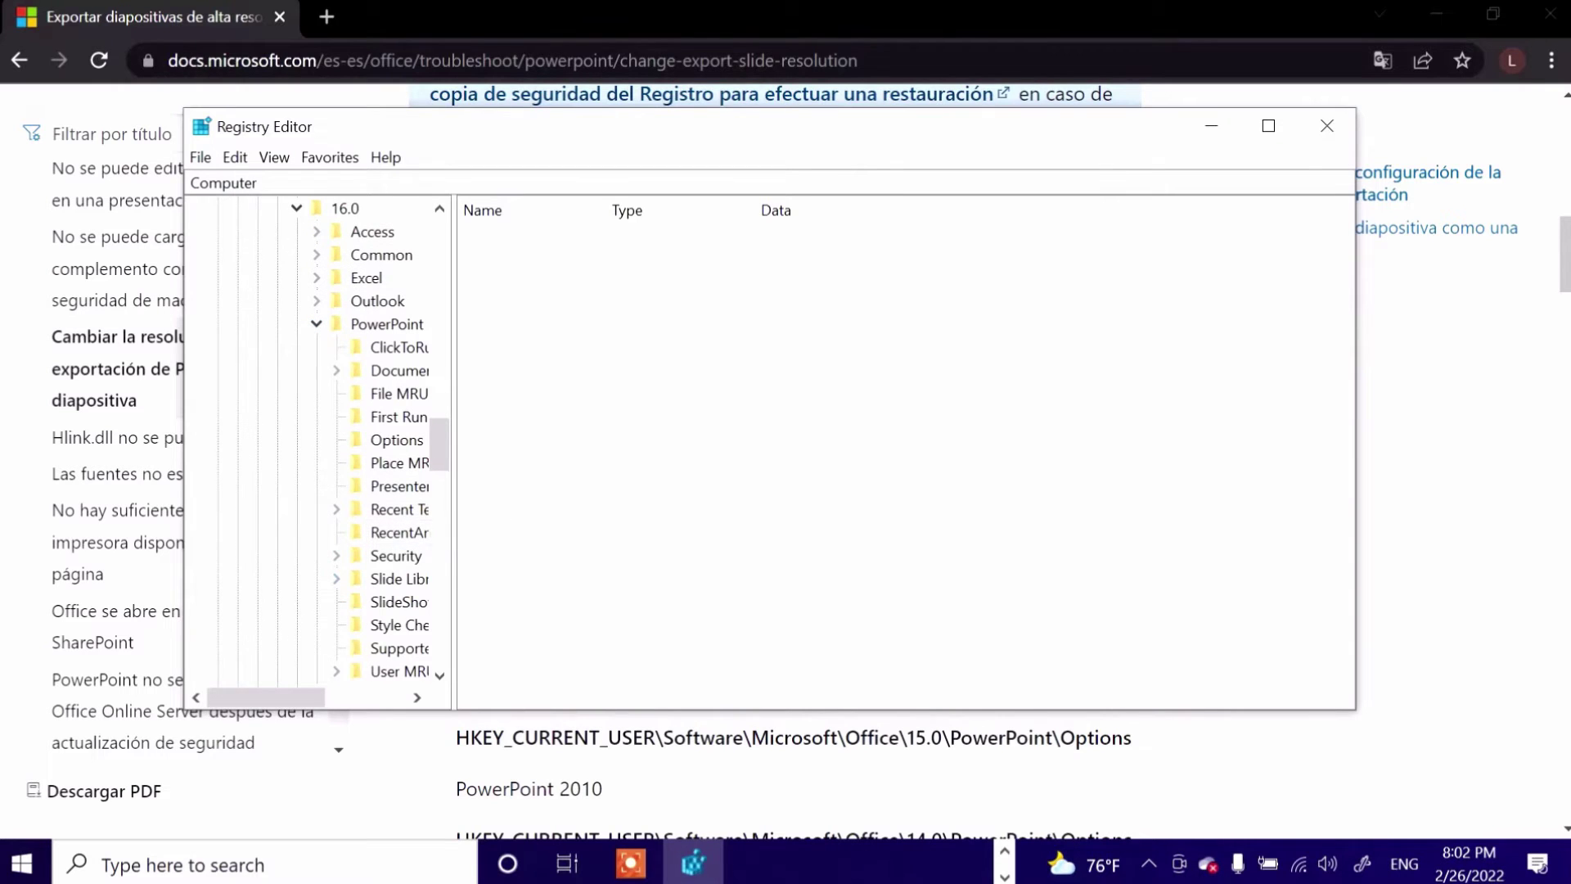
{"action": "left_click_drag", "start_coordinate": [573, 126], "coordinate": [603, 218]}
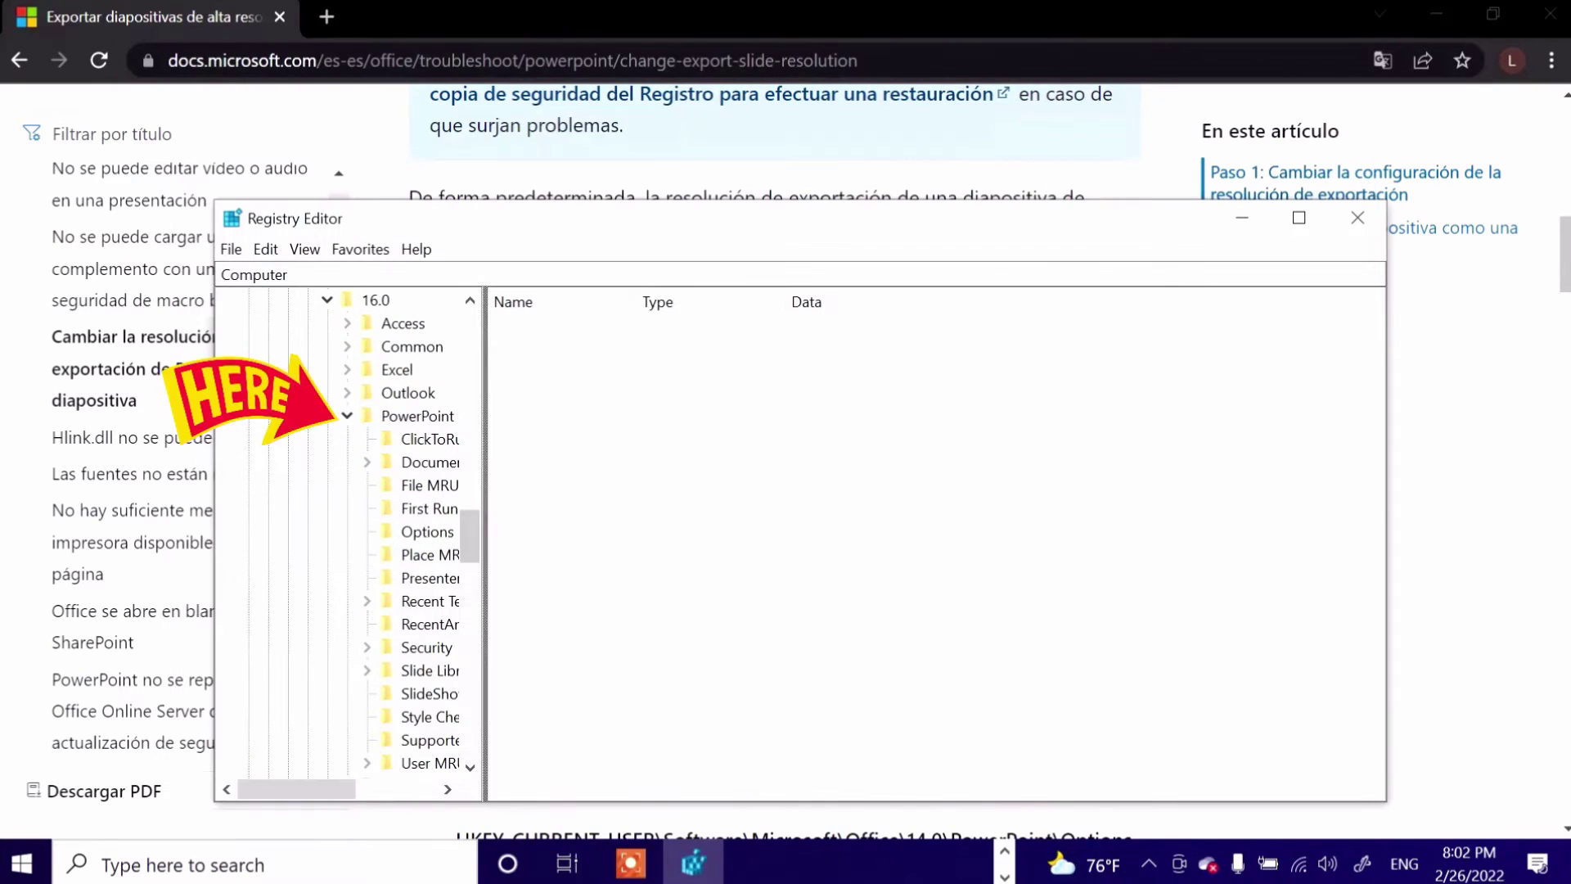
{"action": "left_click_drag", "start_coordinate": [484, 531], "coordinate": [626, 532]}
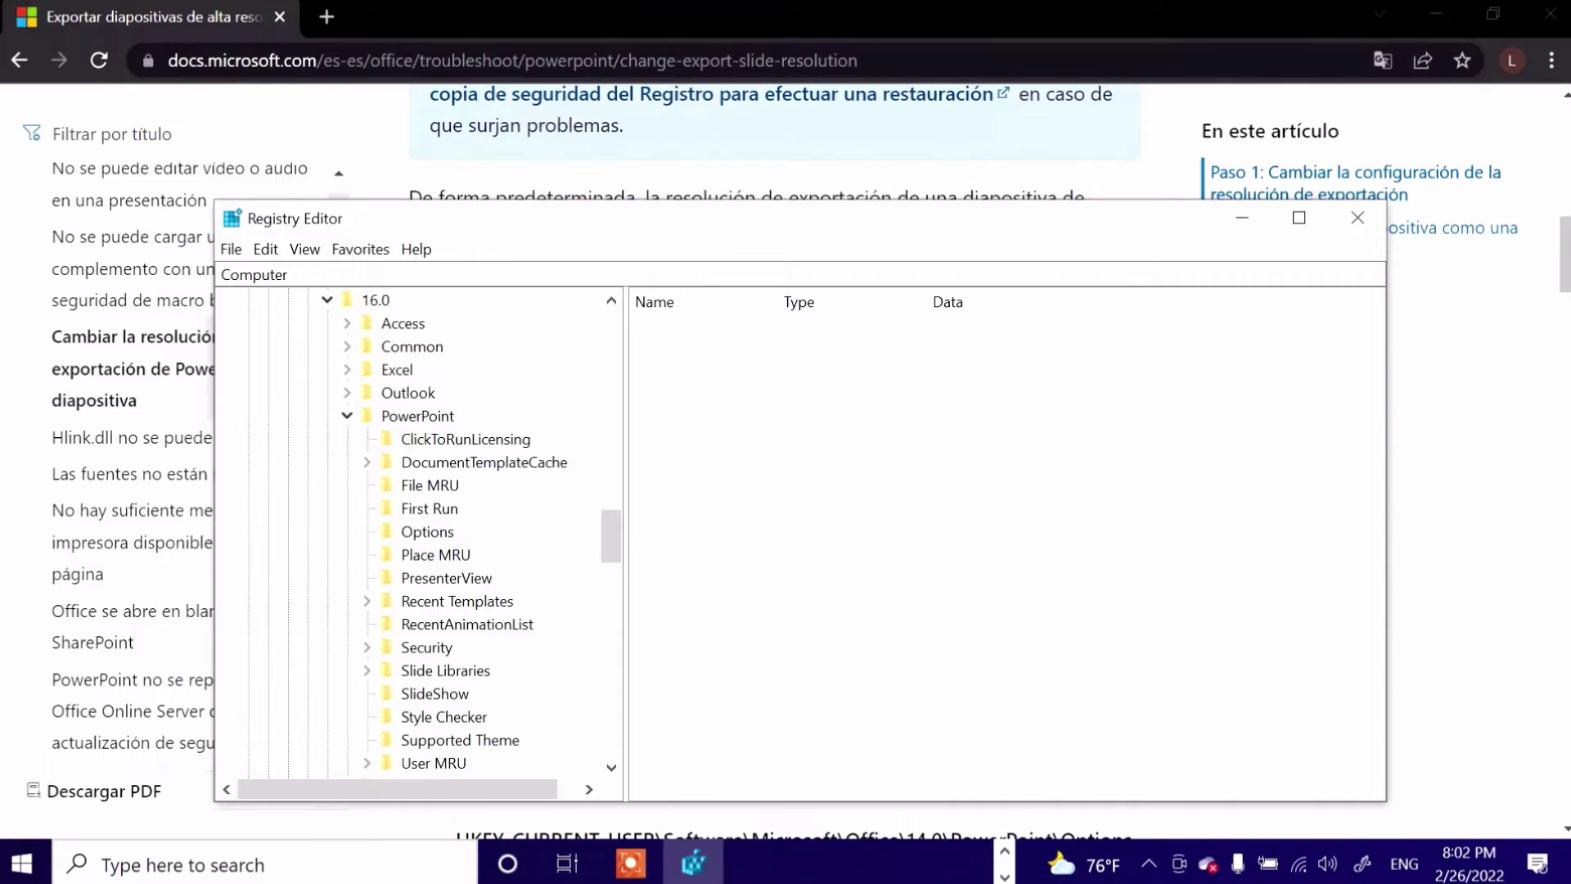
{"action": "left_click", "coordinate": [427, 531]}
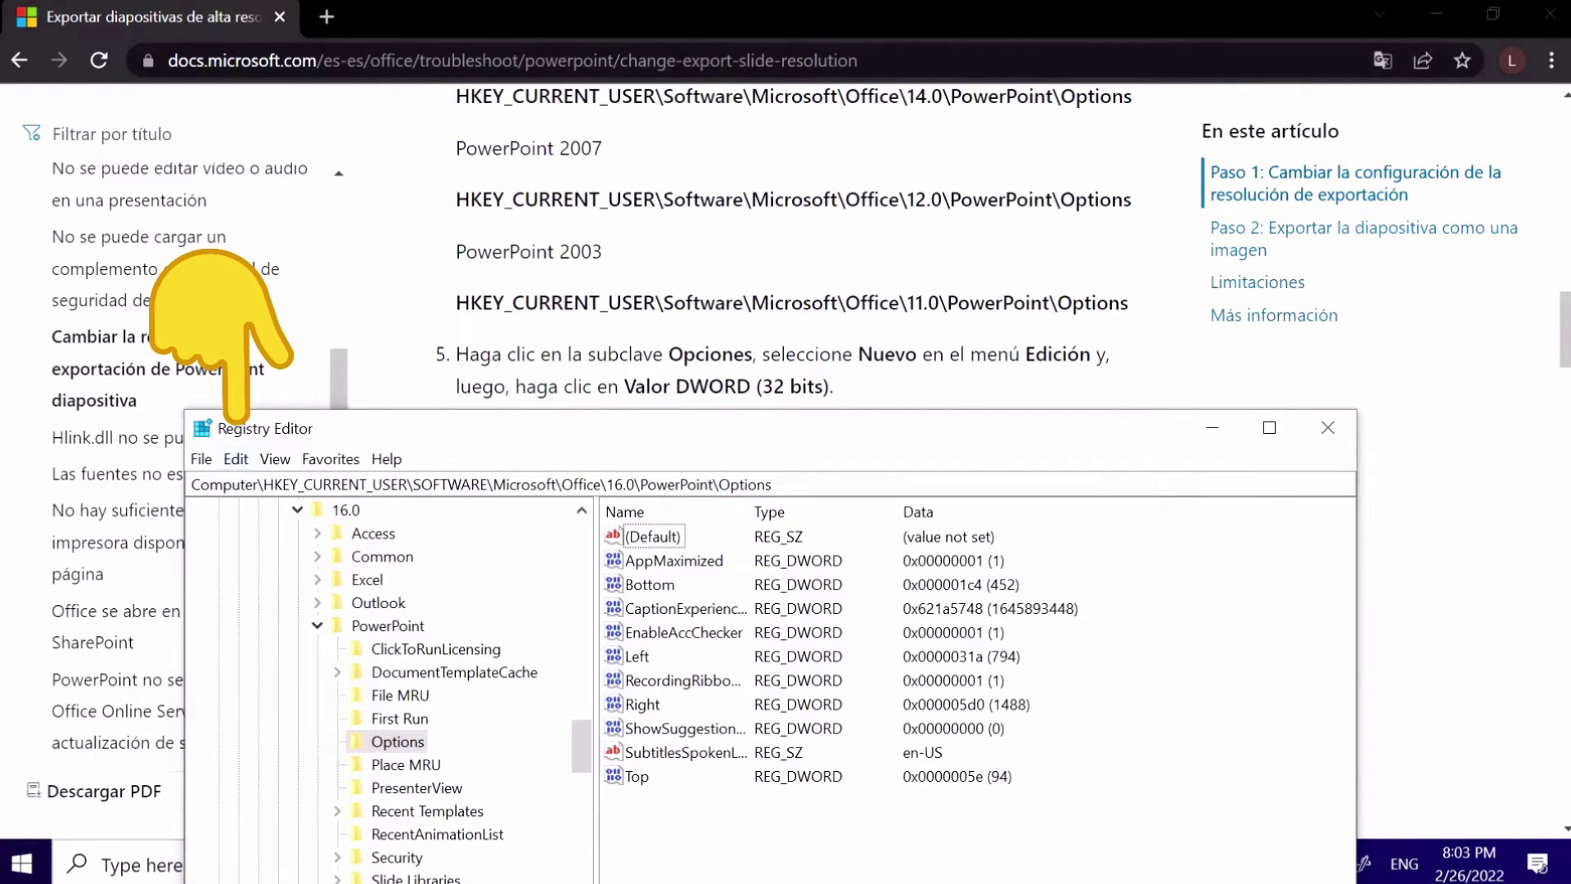
- Add a new DWORD (32-bit) value to Options and copy 'ExportBitmapResolution' from the article
{"action": "left_click", "coordinate": [236, 458]}
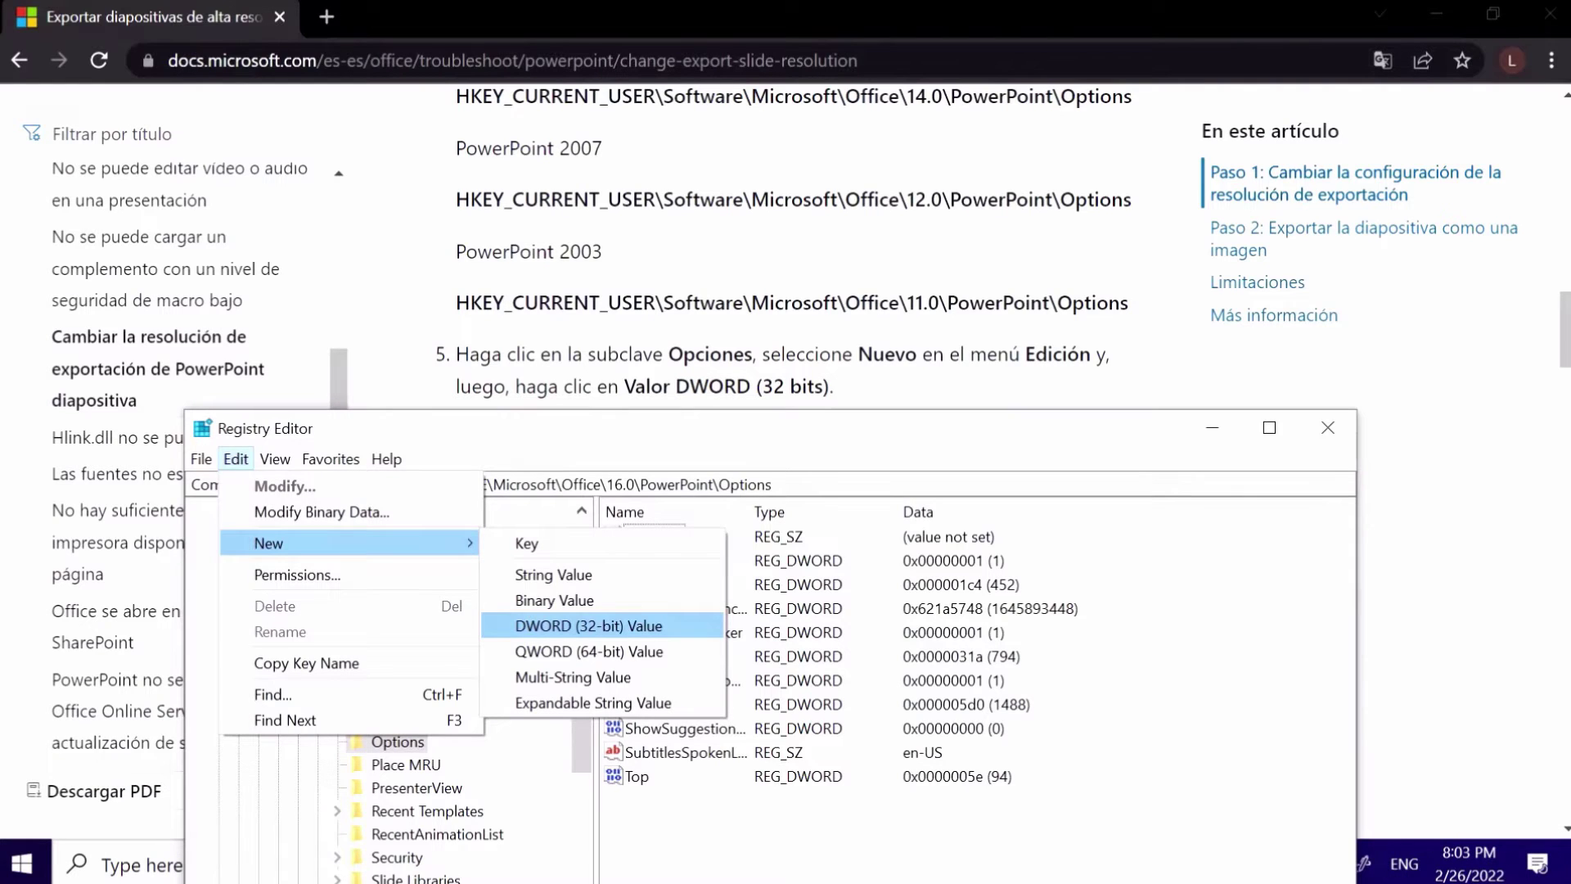
{"action": "key", "text": "Return"}
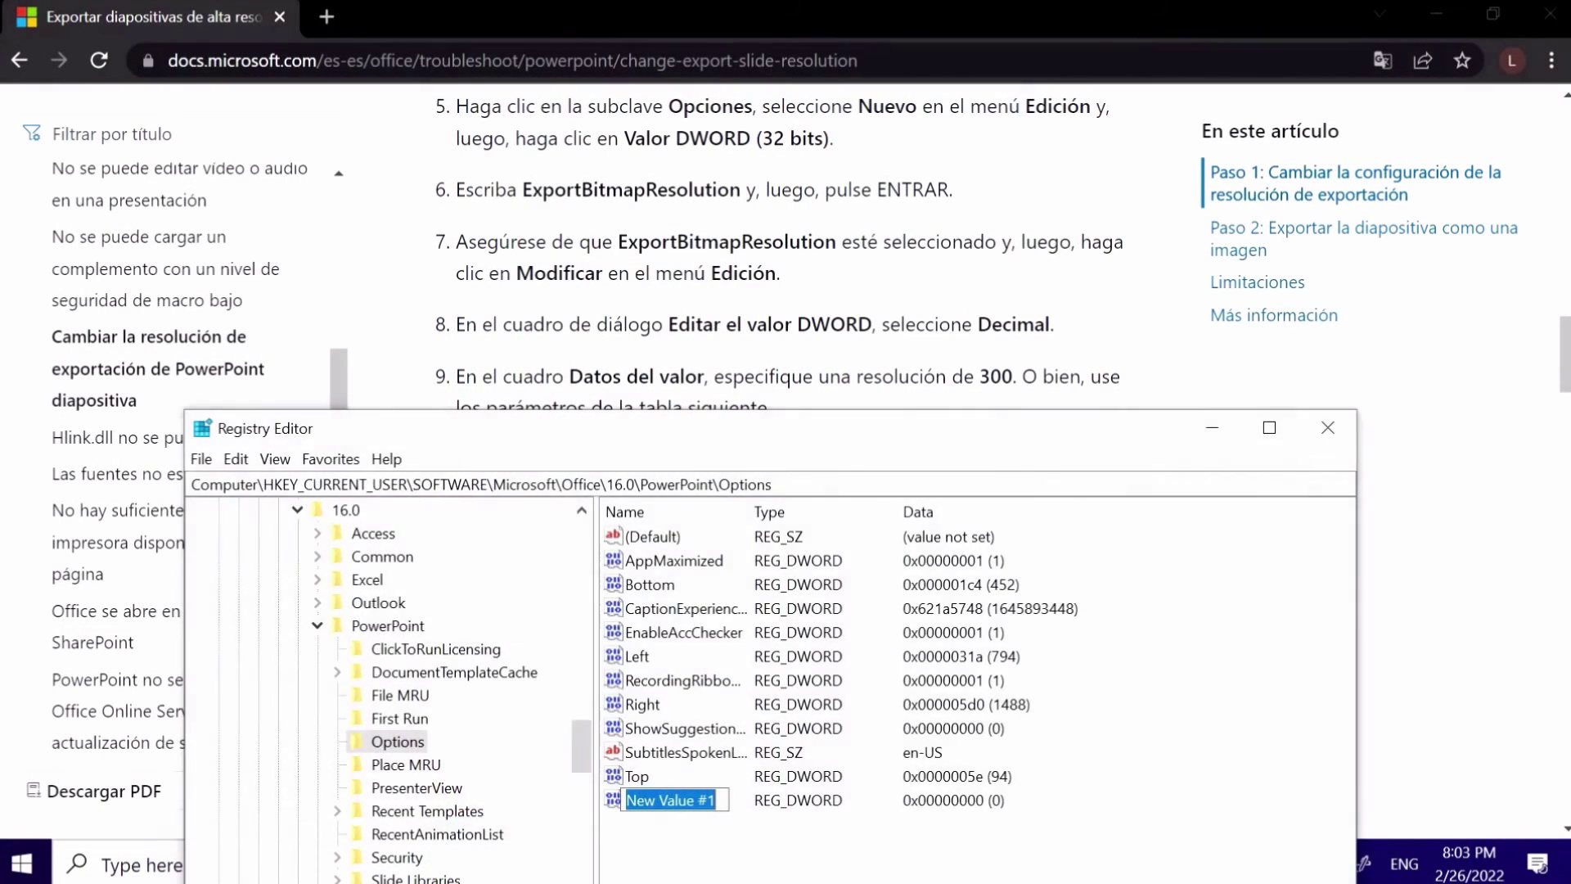
{"action": "left_click_drag", "start_coordinate": [522, 189], "coordinate": [740, 189]}
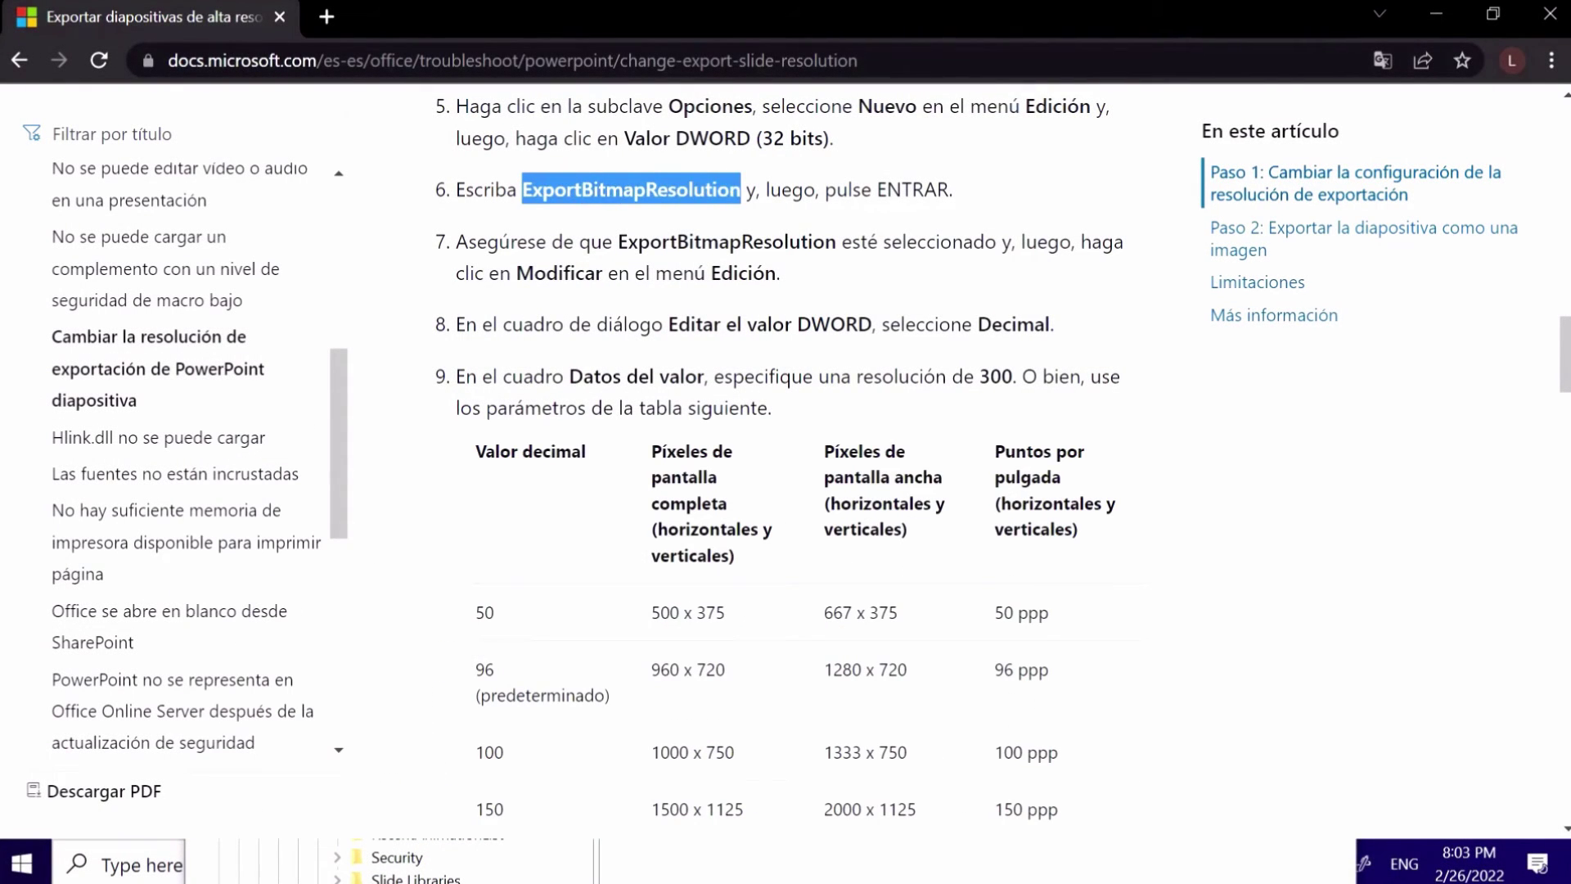
{"action": "right_click", "coordinate": [704, 198]}
{"action": "left_click", "coordinate": [734, 213]}
{"action": "scroll", "coordinate": [785, 459], "scroll_direction": "up", "scroll_amount": 1}
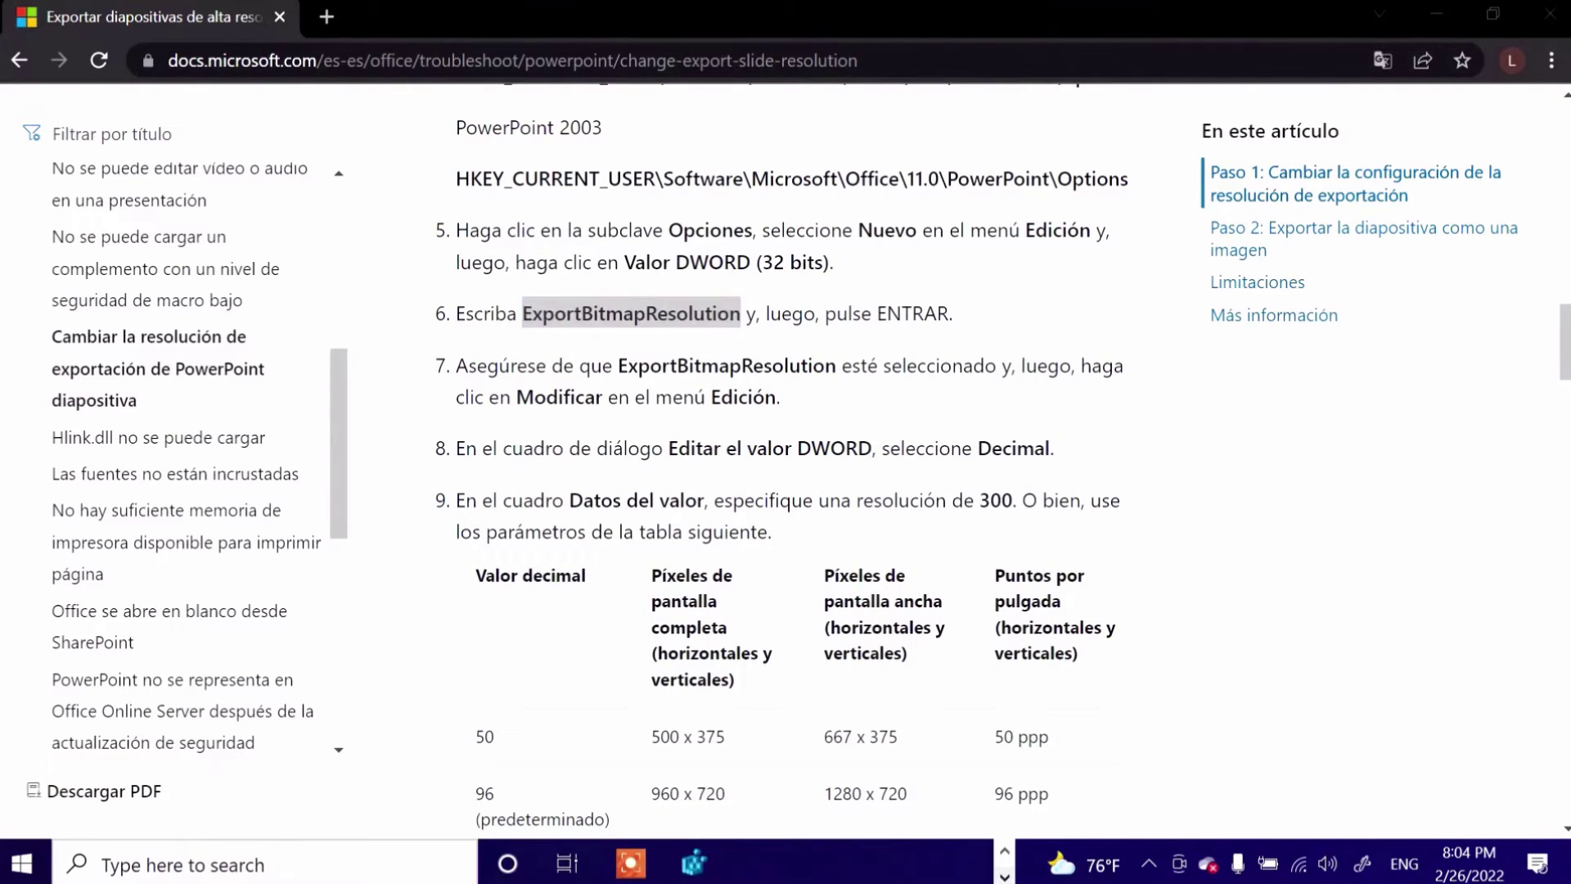
- Rename the new DWORD to ExportBitmapResolution and widen the Name column
{"action": "right_click", "coordinate": [683, 729]}
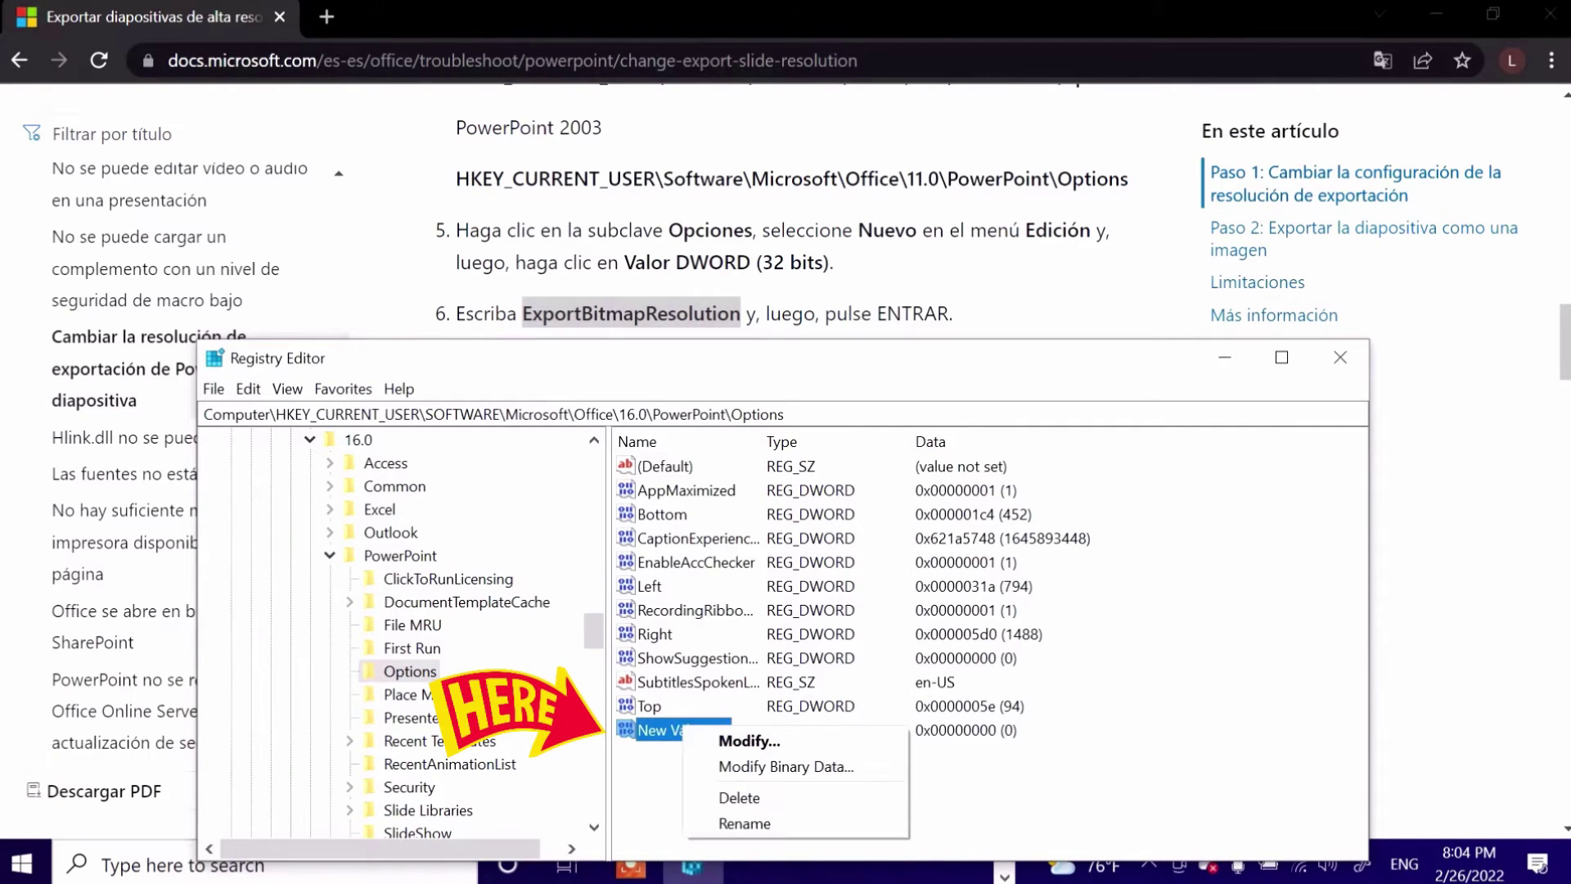
{"action": "left_click", "coordinate": [744, 823]}
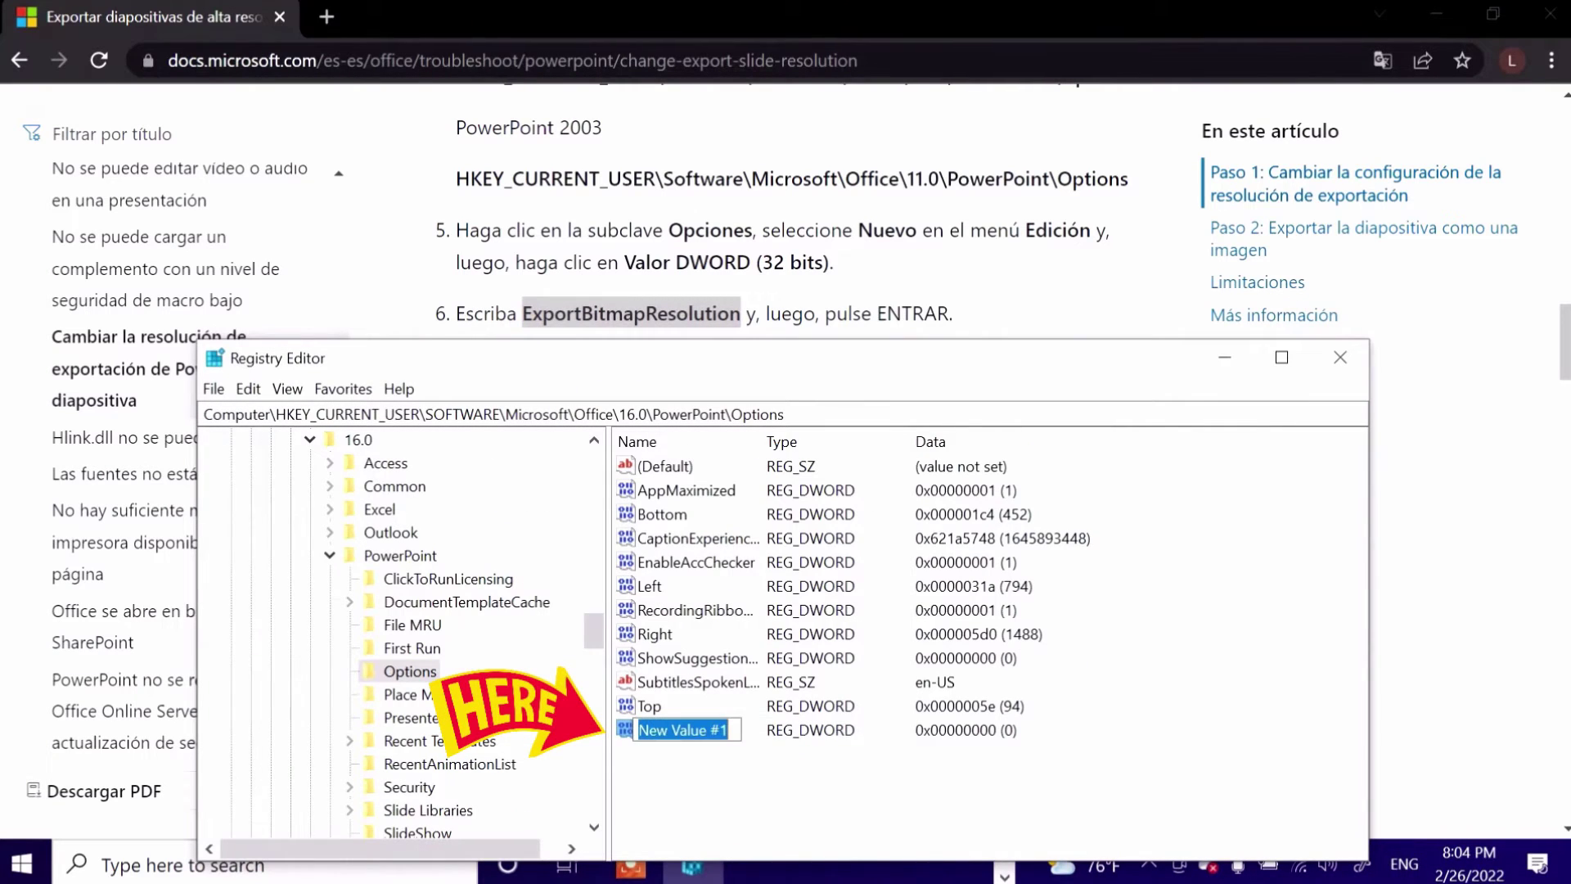
{"action": "key", "text": "ctrl+v"}
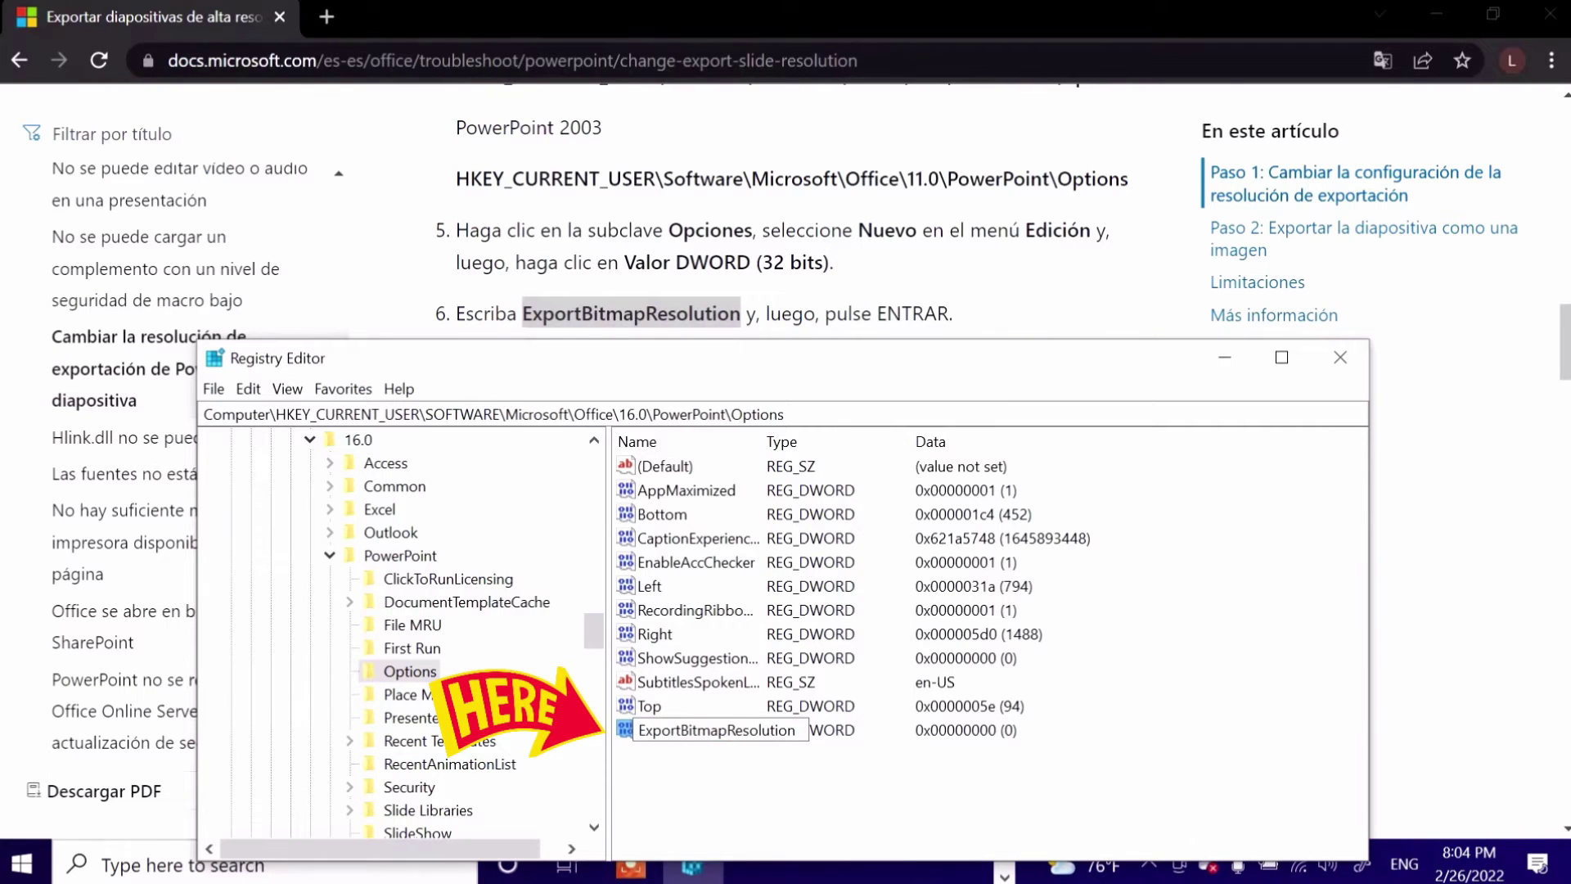
{"action": "key", "text": "Return"}
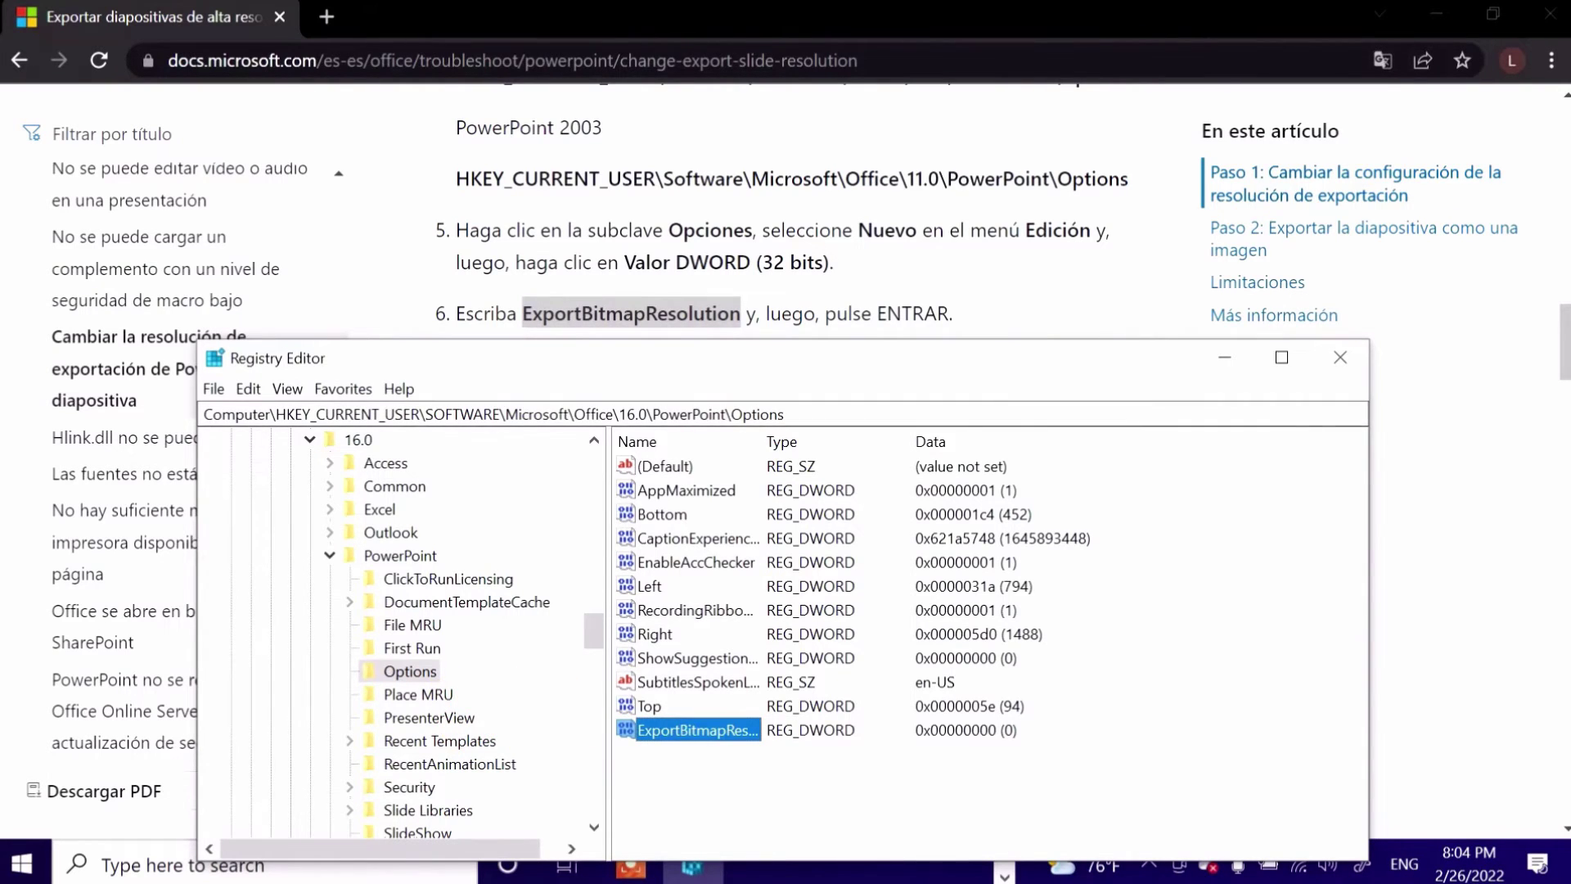
{"action": "mouse_move", "coordinate": [573, 357]}
{"action": "left_mouse_down"}
{"action": "mouse_move", "coordinate": [600, 477]}
{"action": "mouse_move", "coordinate": [603, 439]}
{"action": "left_mouse_up"}
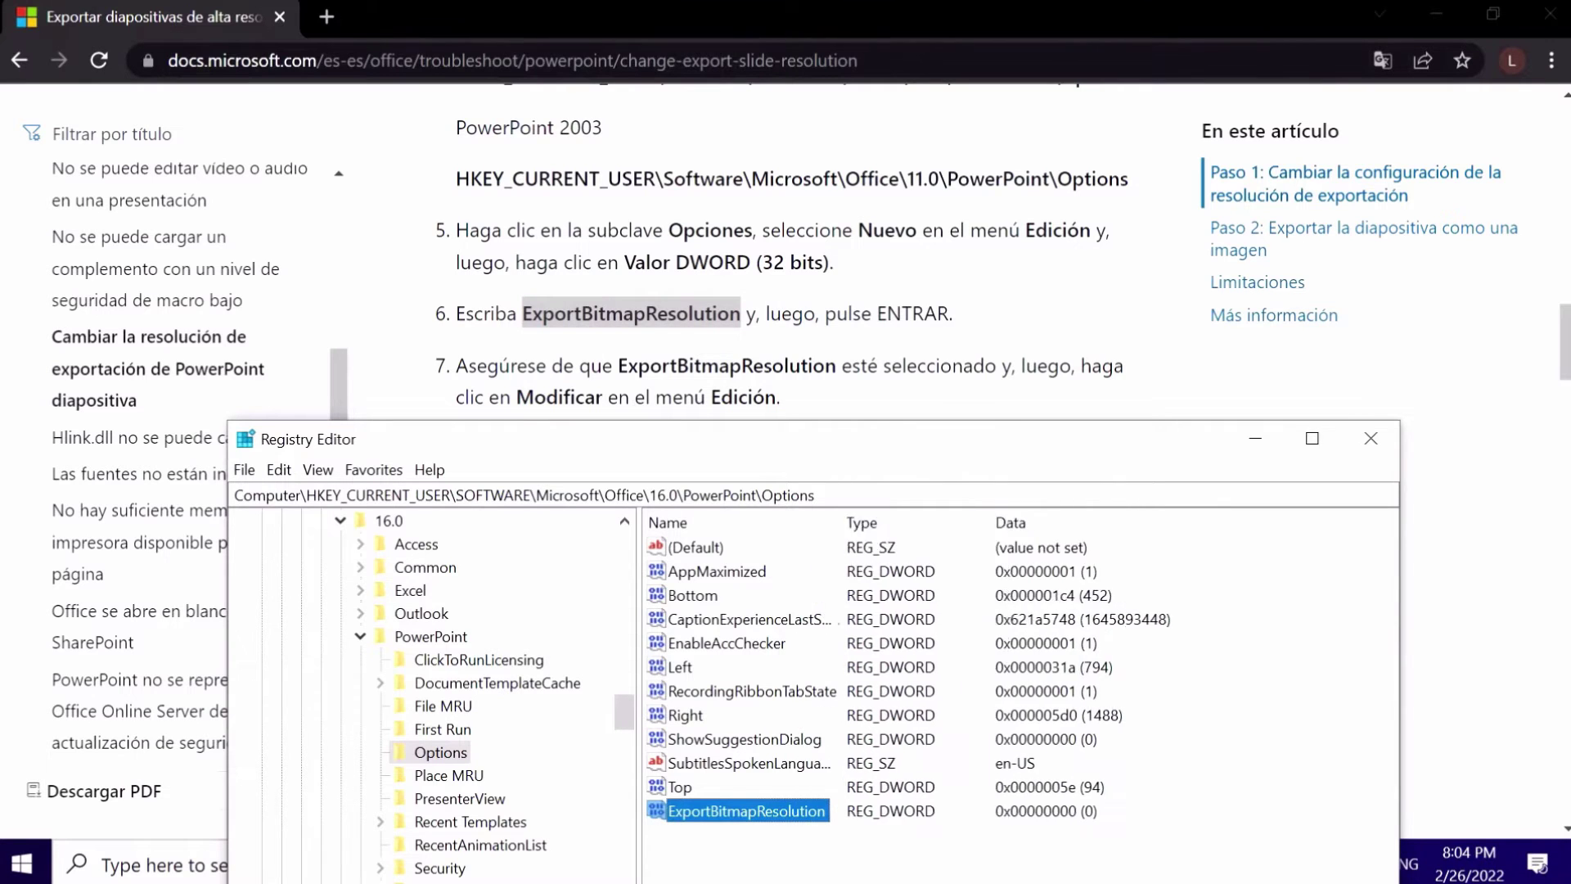
{"action": "left_click_drag", "start_coordinate": [792, 522], "coordinate": [868, 522]}
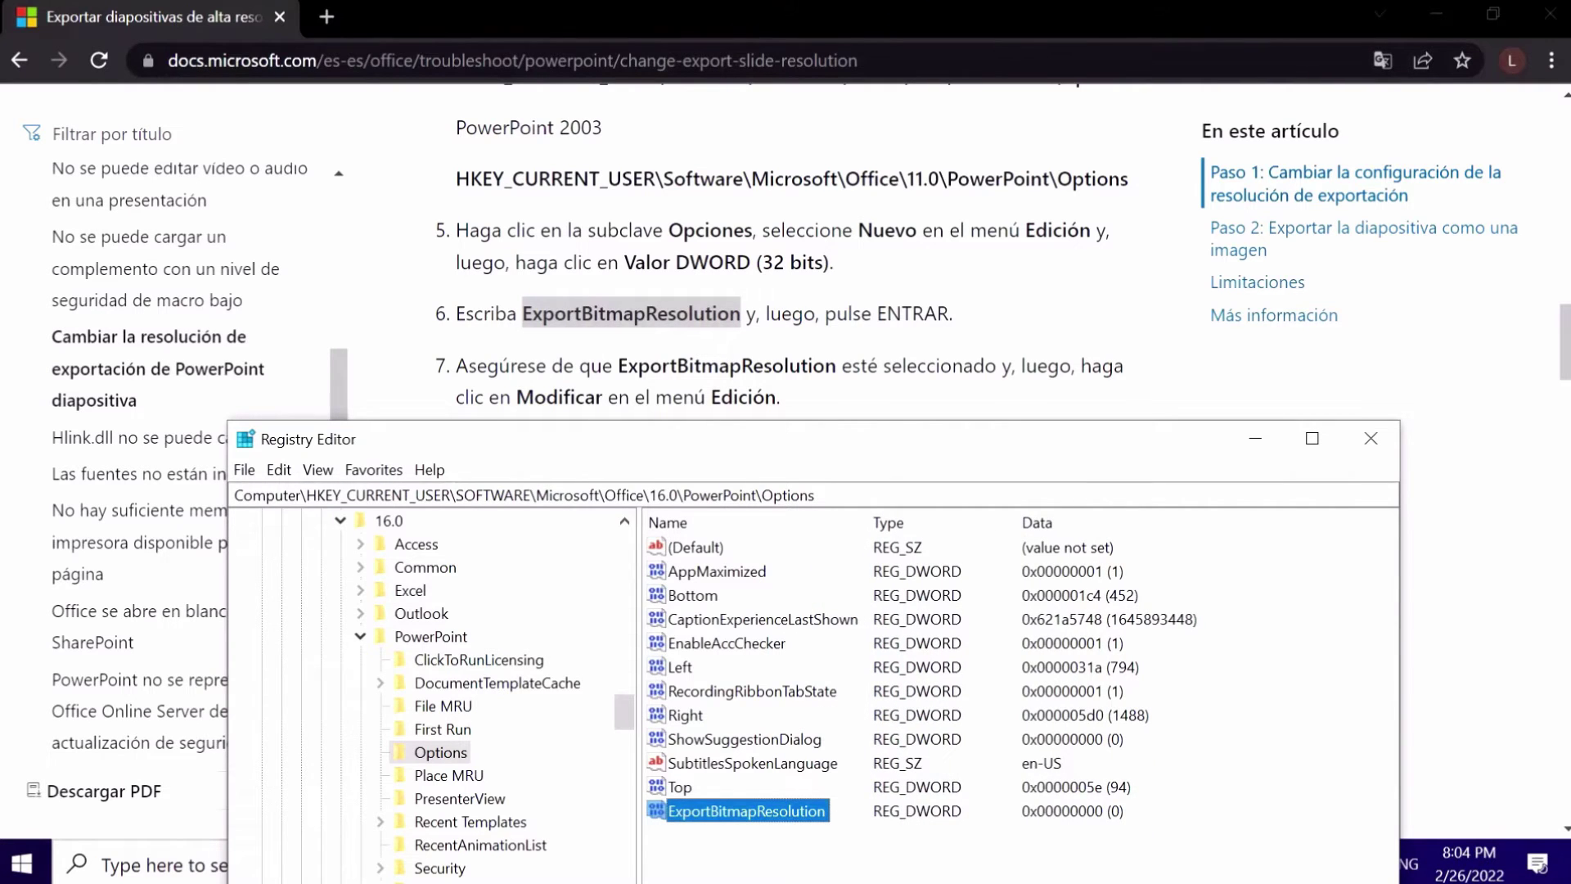
{"action": "left_click_drag", "start_coordinate": [736, 439], "coordinate": [731, 127]}
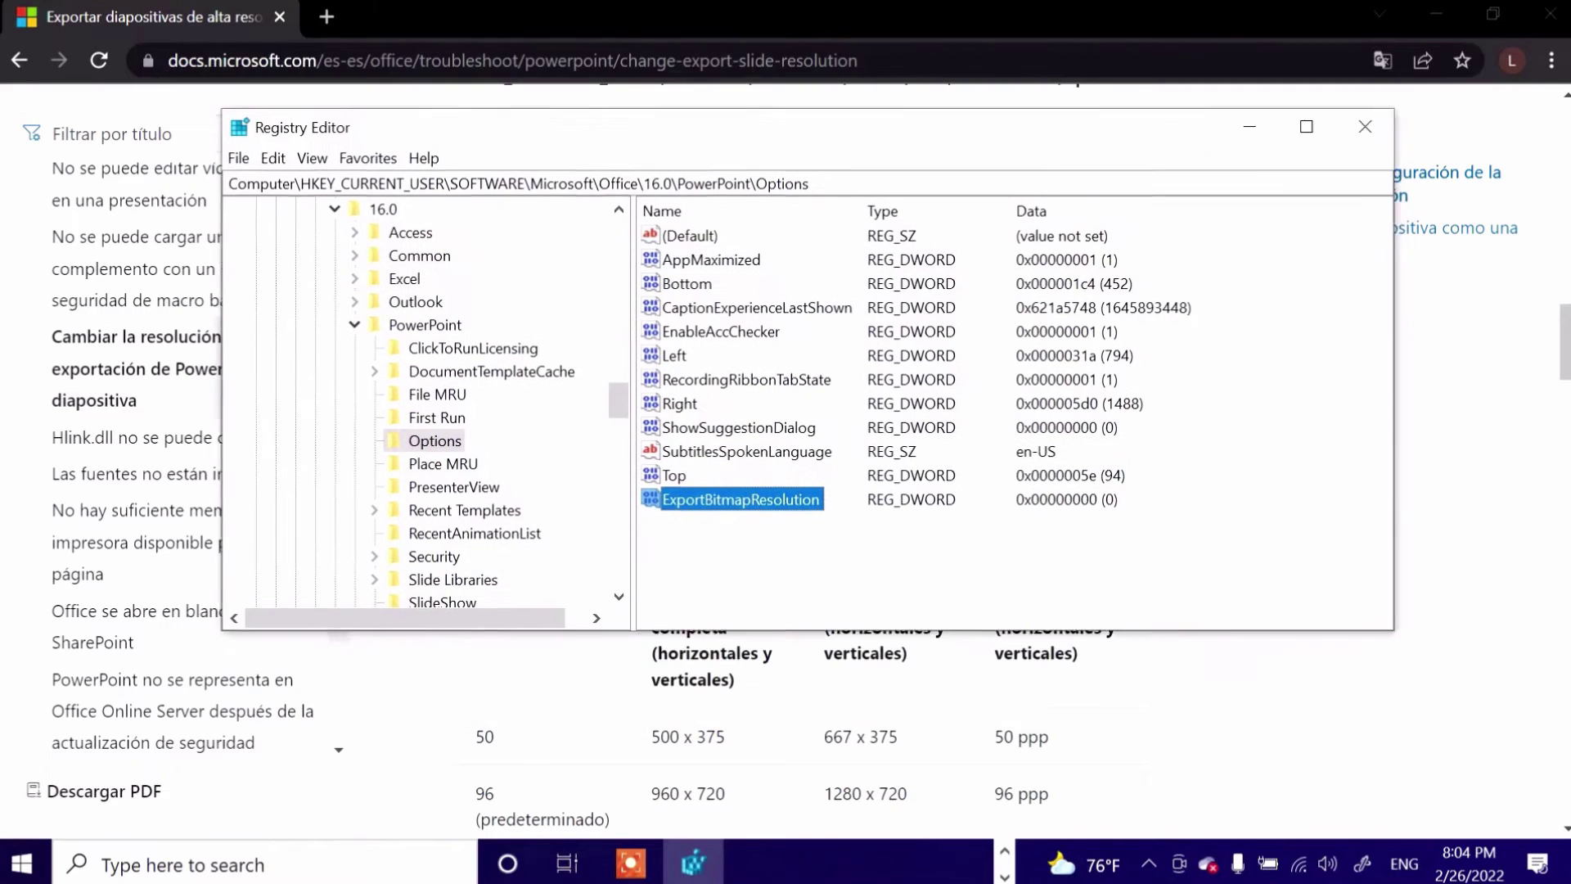
- Set ExportBitmapResolution's value data to 300 using the Decimal base
{"action": "left_click", "coordinate": [227, 192]}
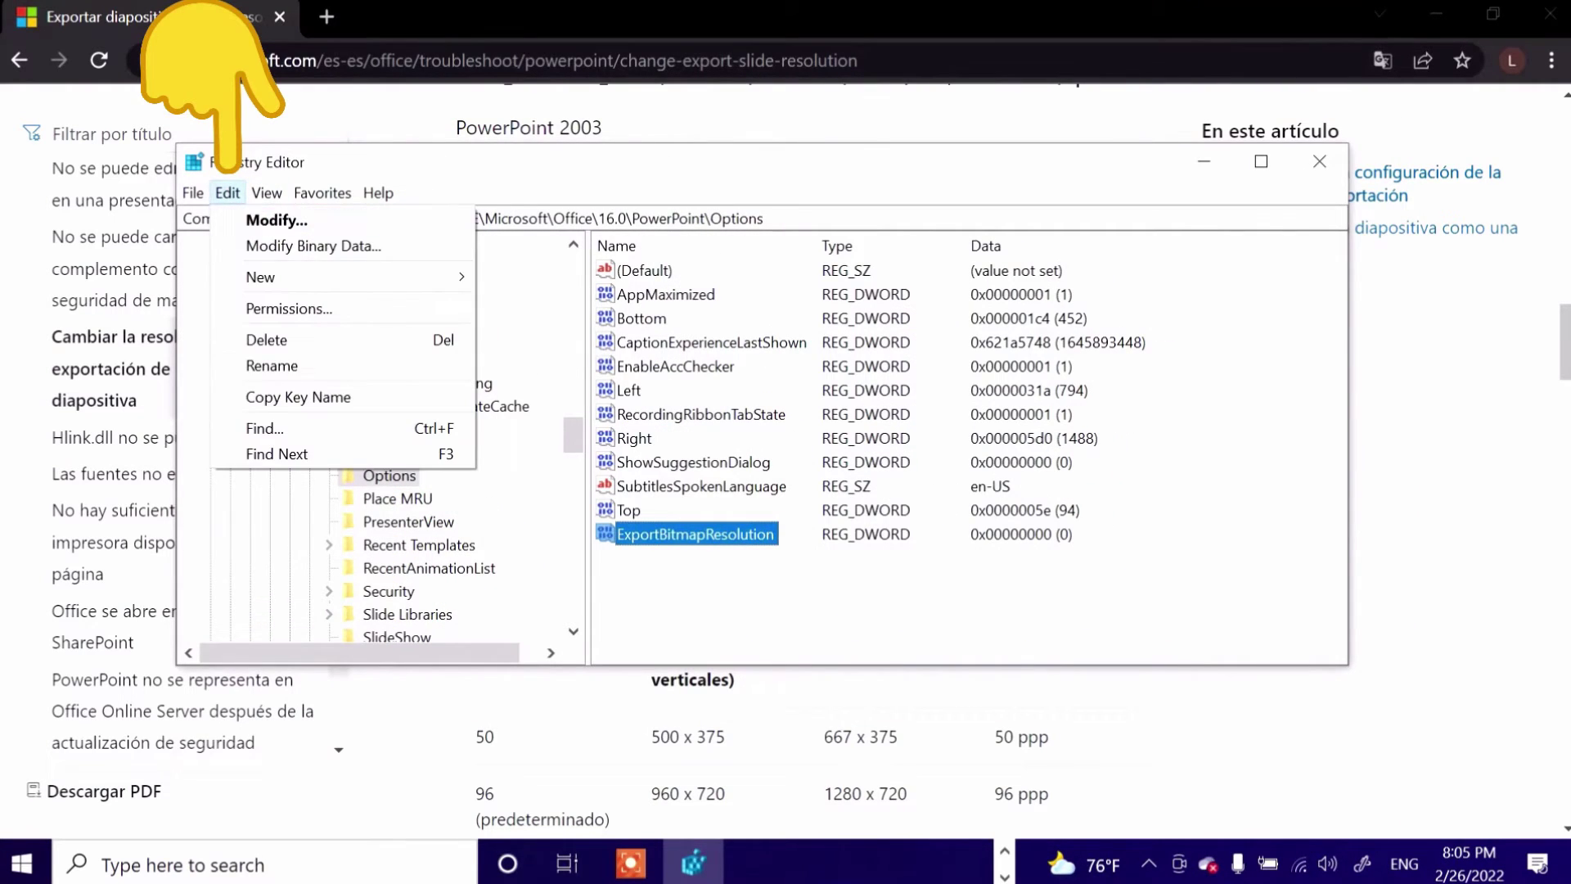
{"action": "key", "text": "Return"}
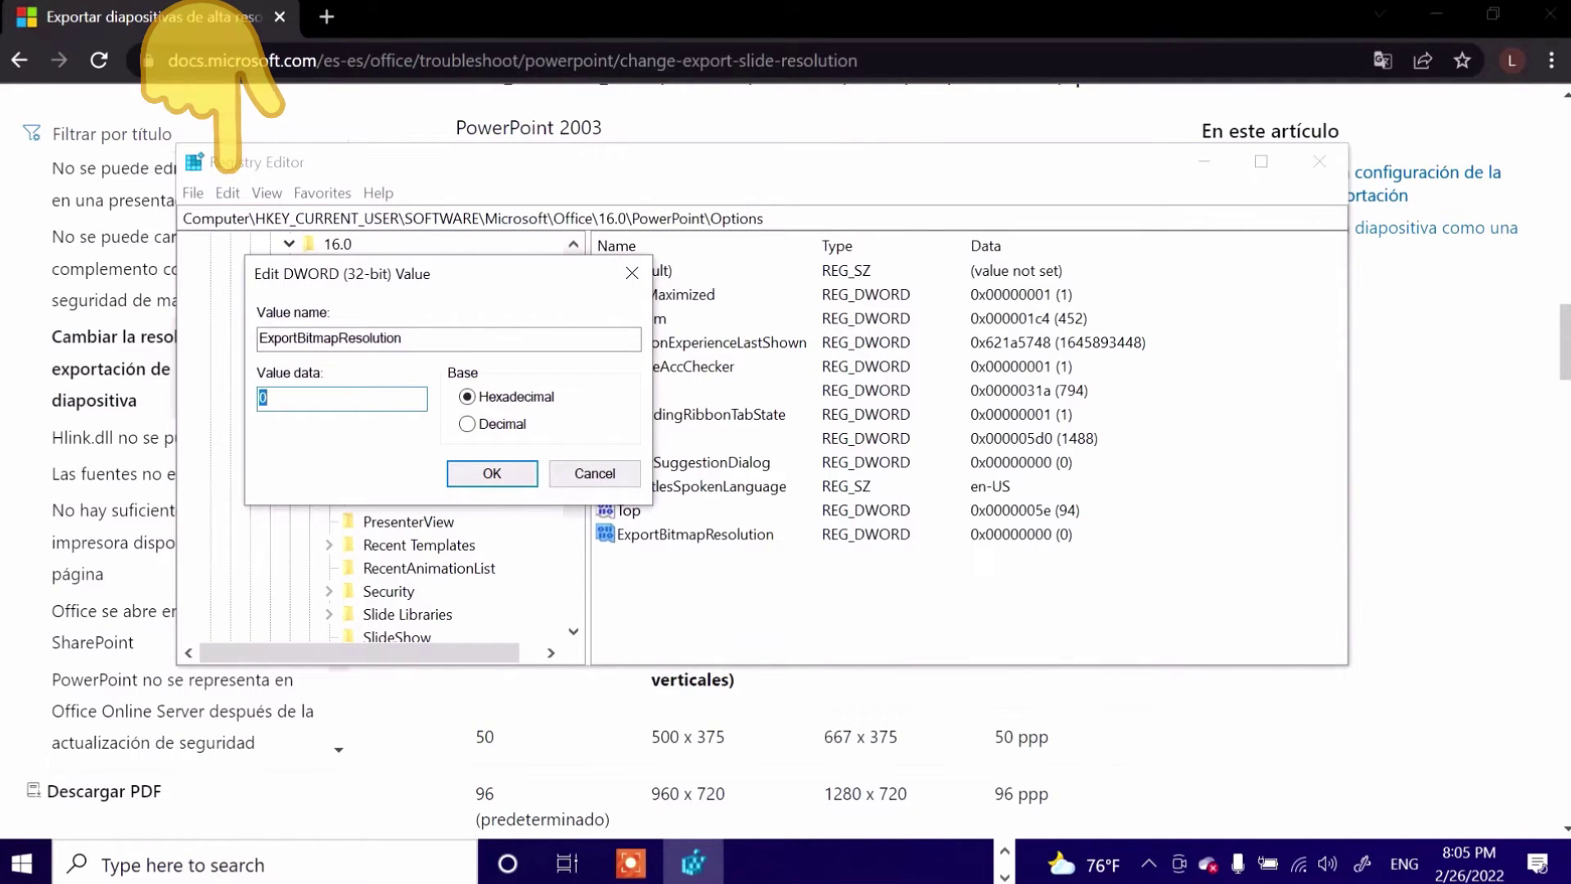
{"action": "scroll", "coordinate": [785, 753], "scroll_direction": "up", "scroll_amount": 3}
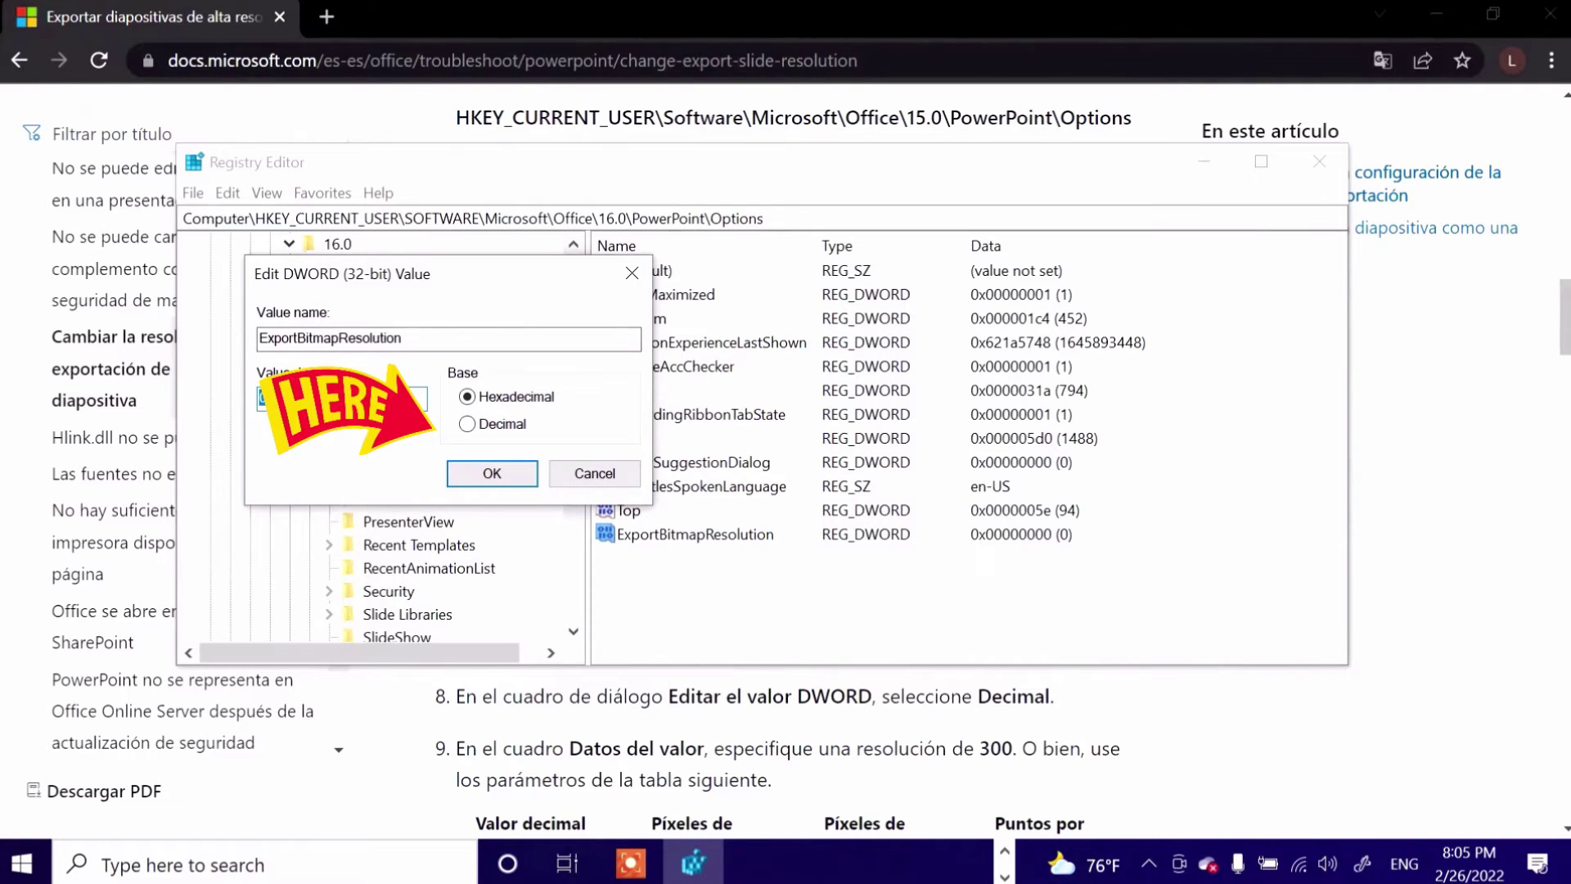
{"action": "left_click", "coordinate": [467, 423]}
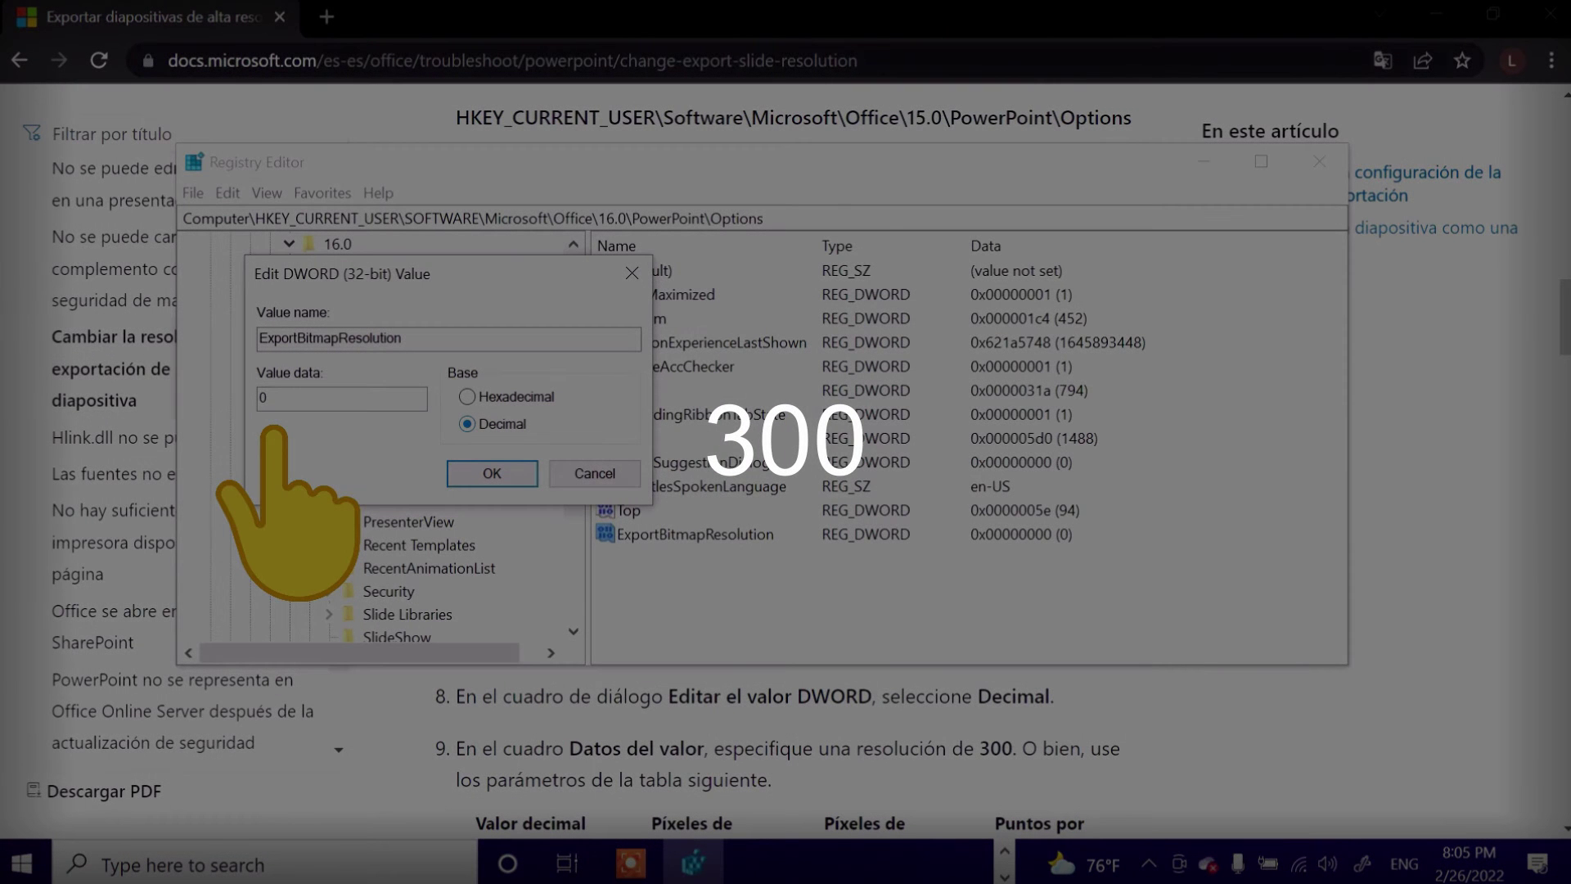
{"action": "type", "text": "300"}
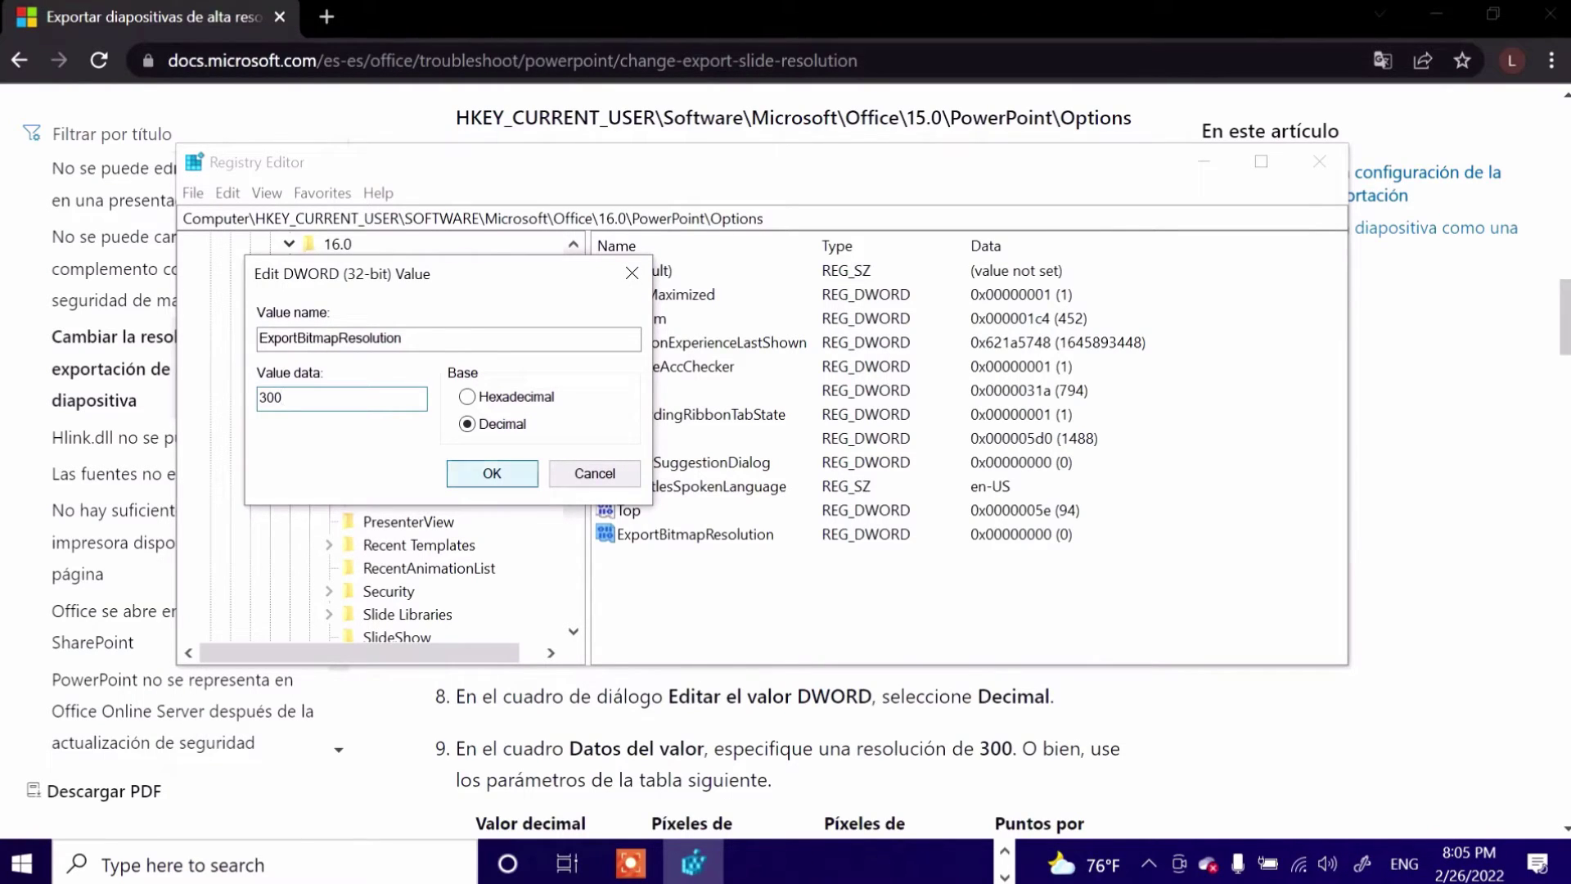
{"action": "key", "text": "Return"}
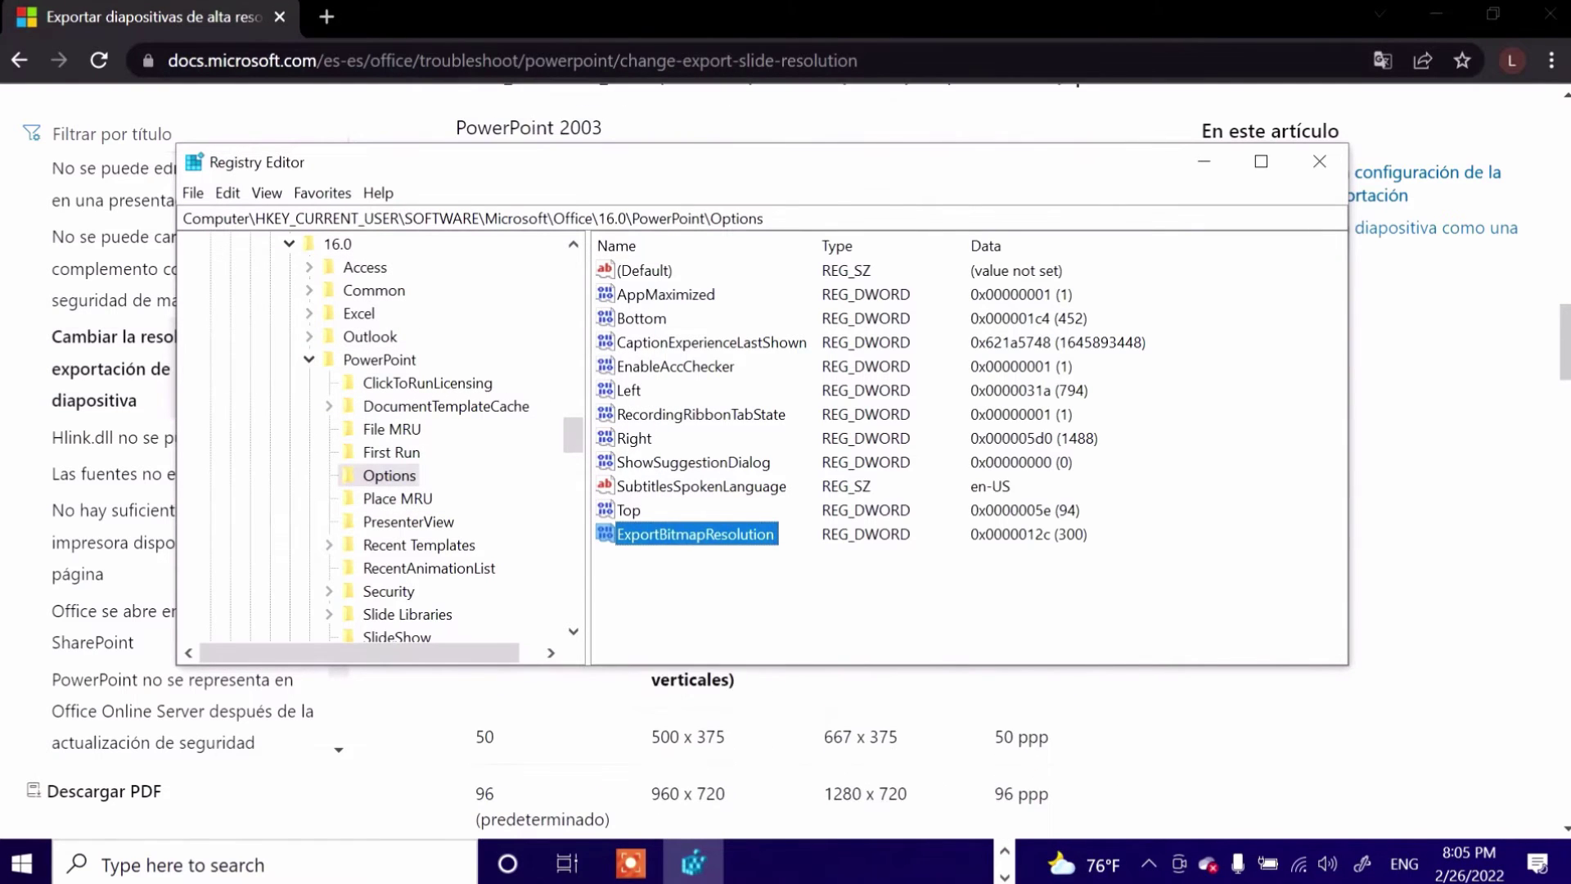
- Close Registry Editor, return to the PowerPoint presentation, and open File > Options
{"action": "left_click", "coordinate": [1319, 161]}
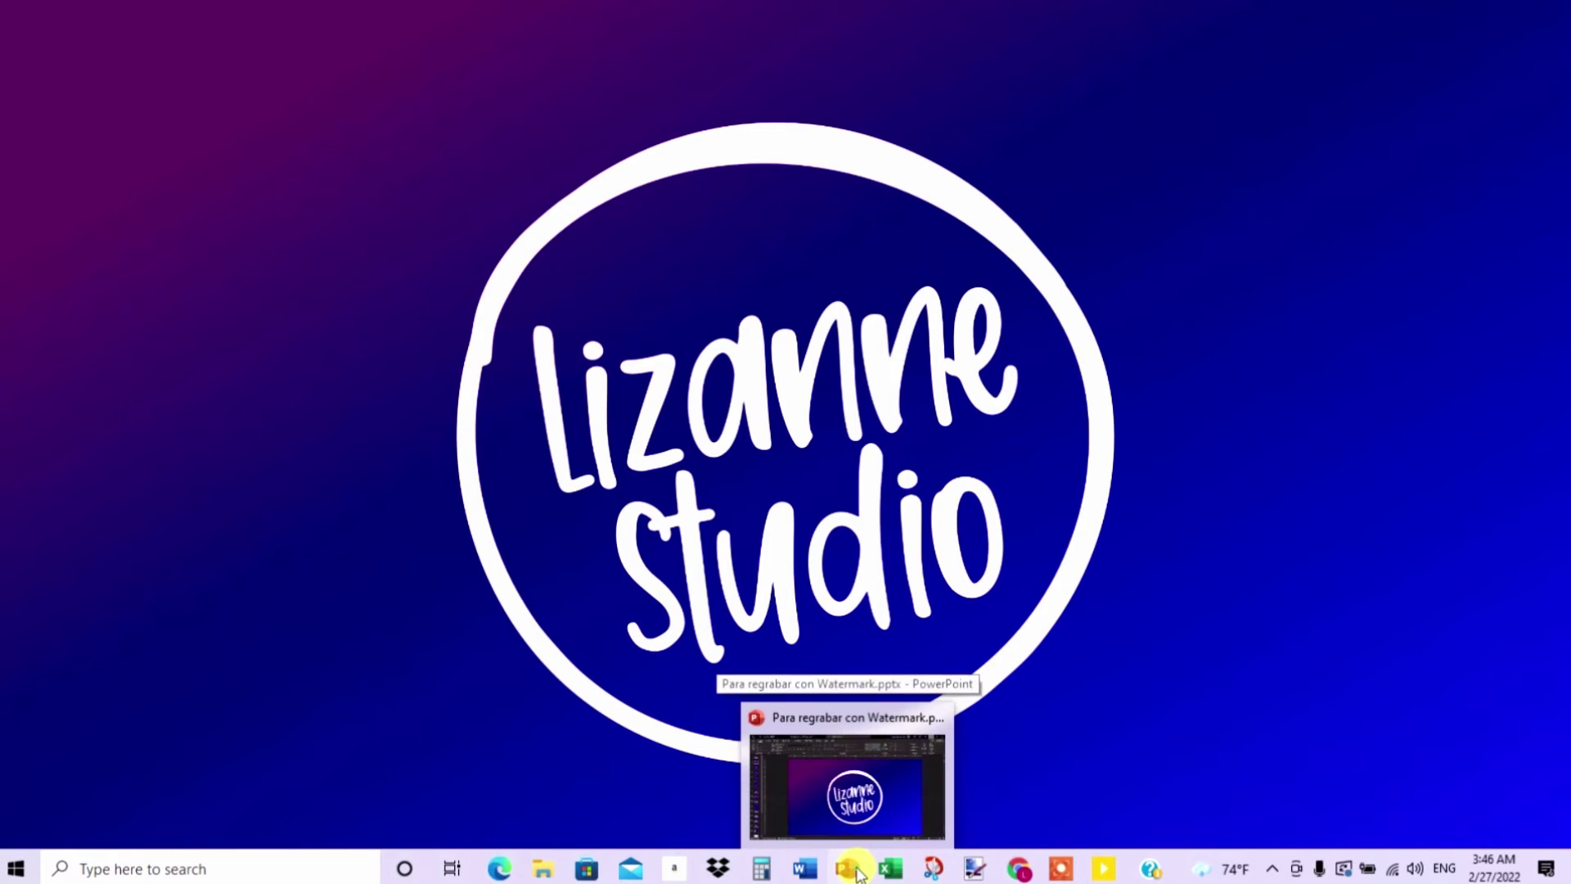
{"action": "left_click", "coordinate": [856, 874]}
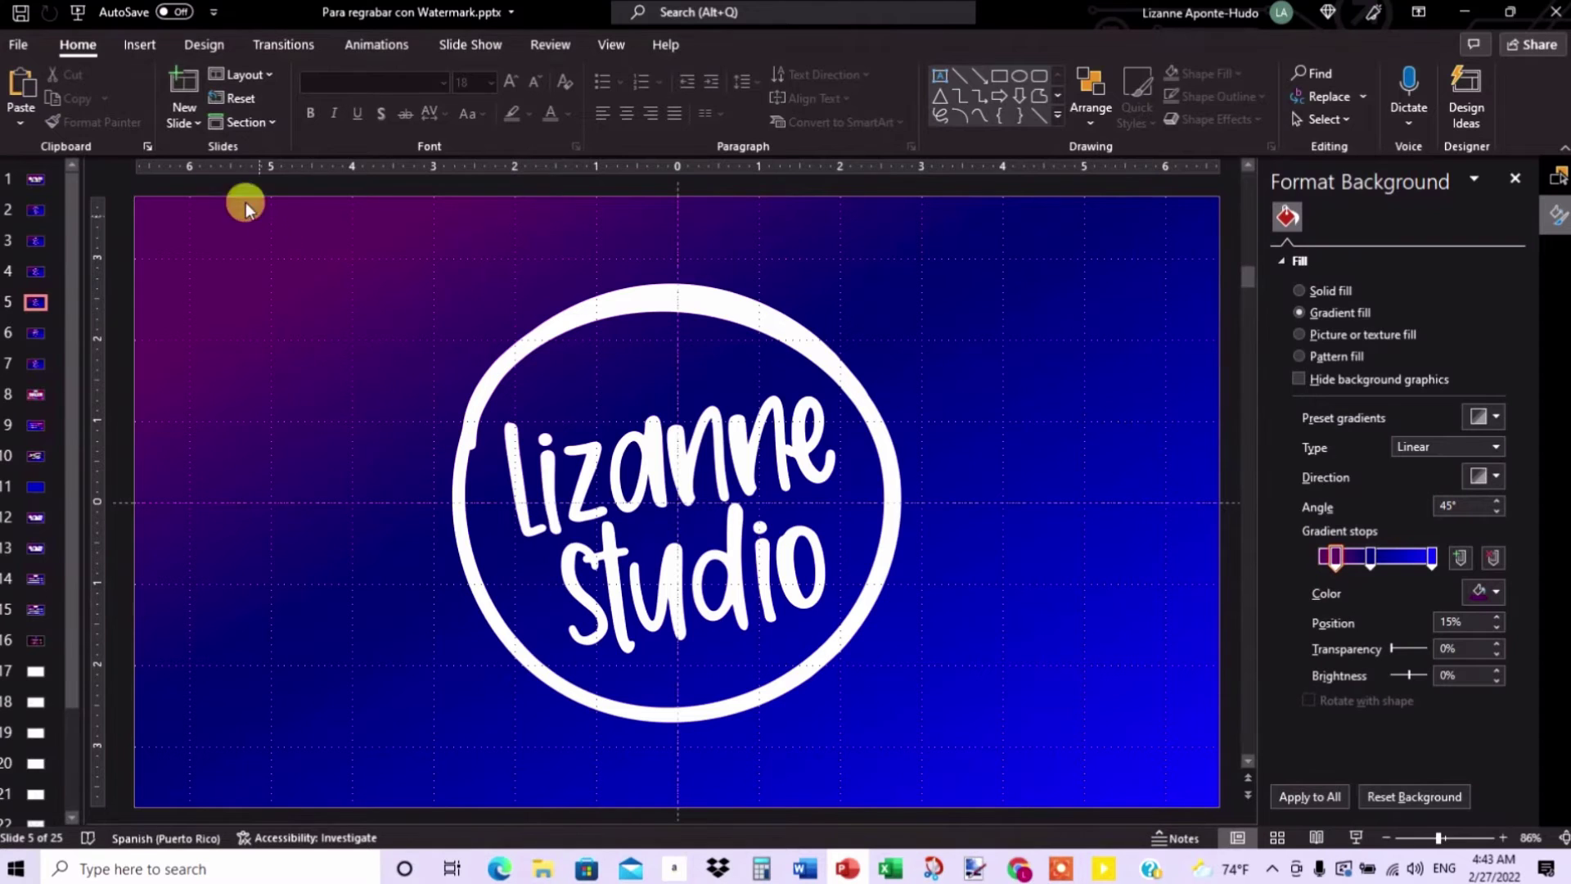
{"action": "left_click", "coordinate": [18, 44]}
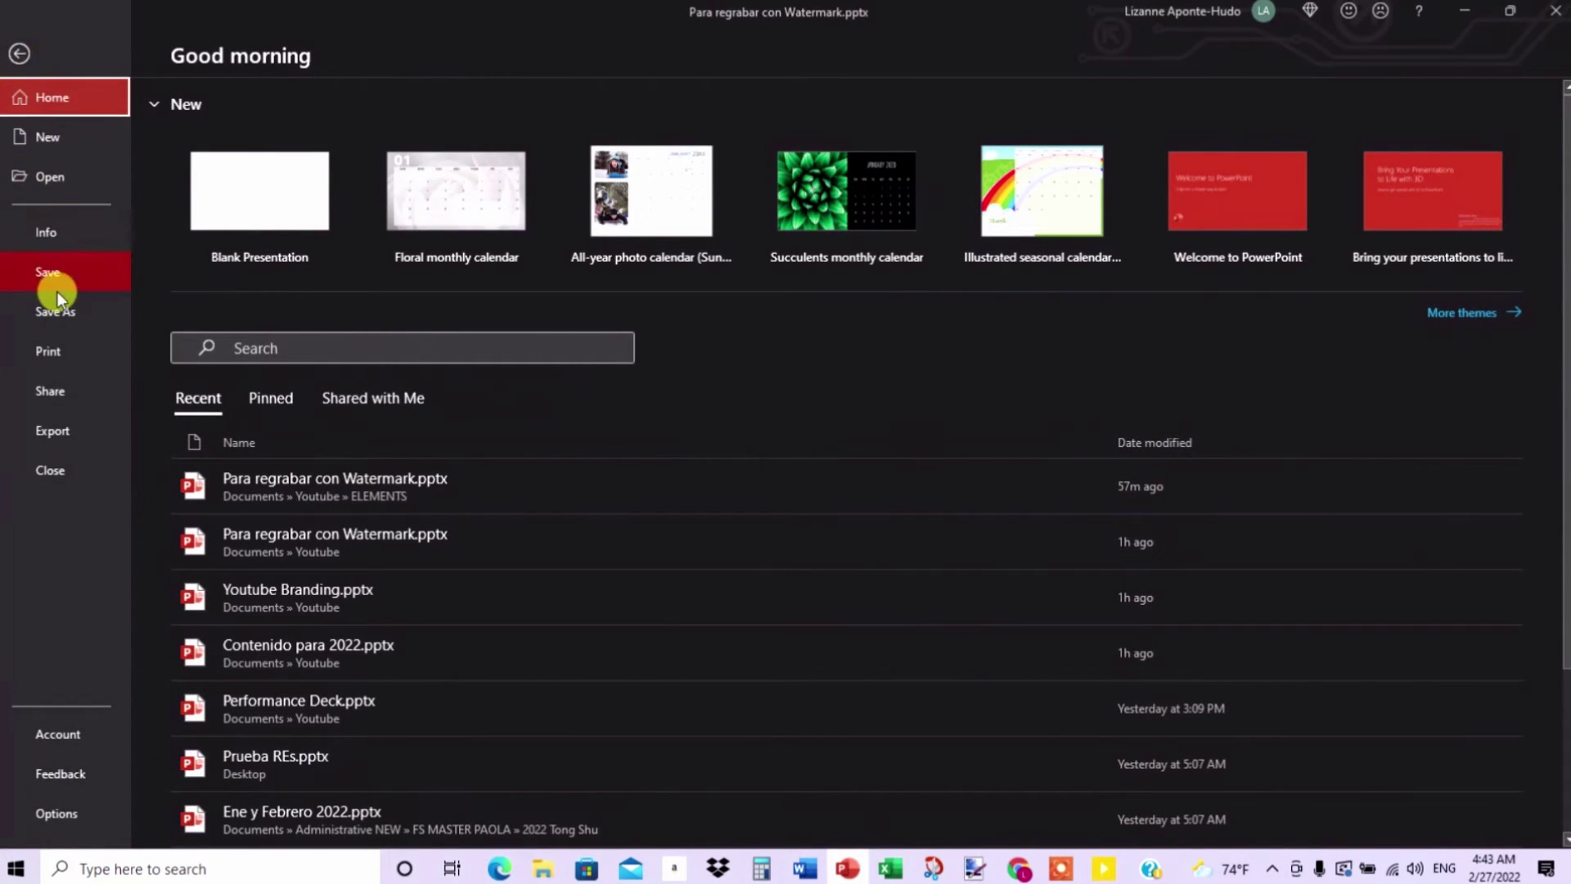
{"action": "left_click", "coordinate": [79, 806]}
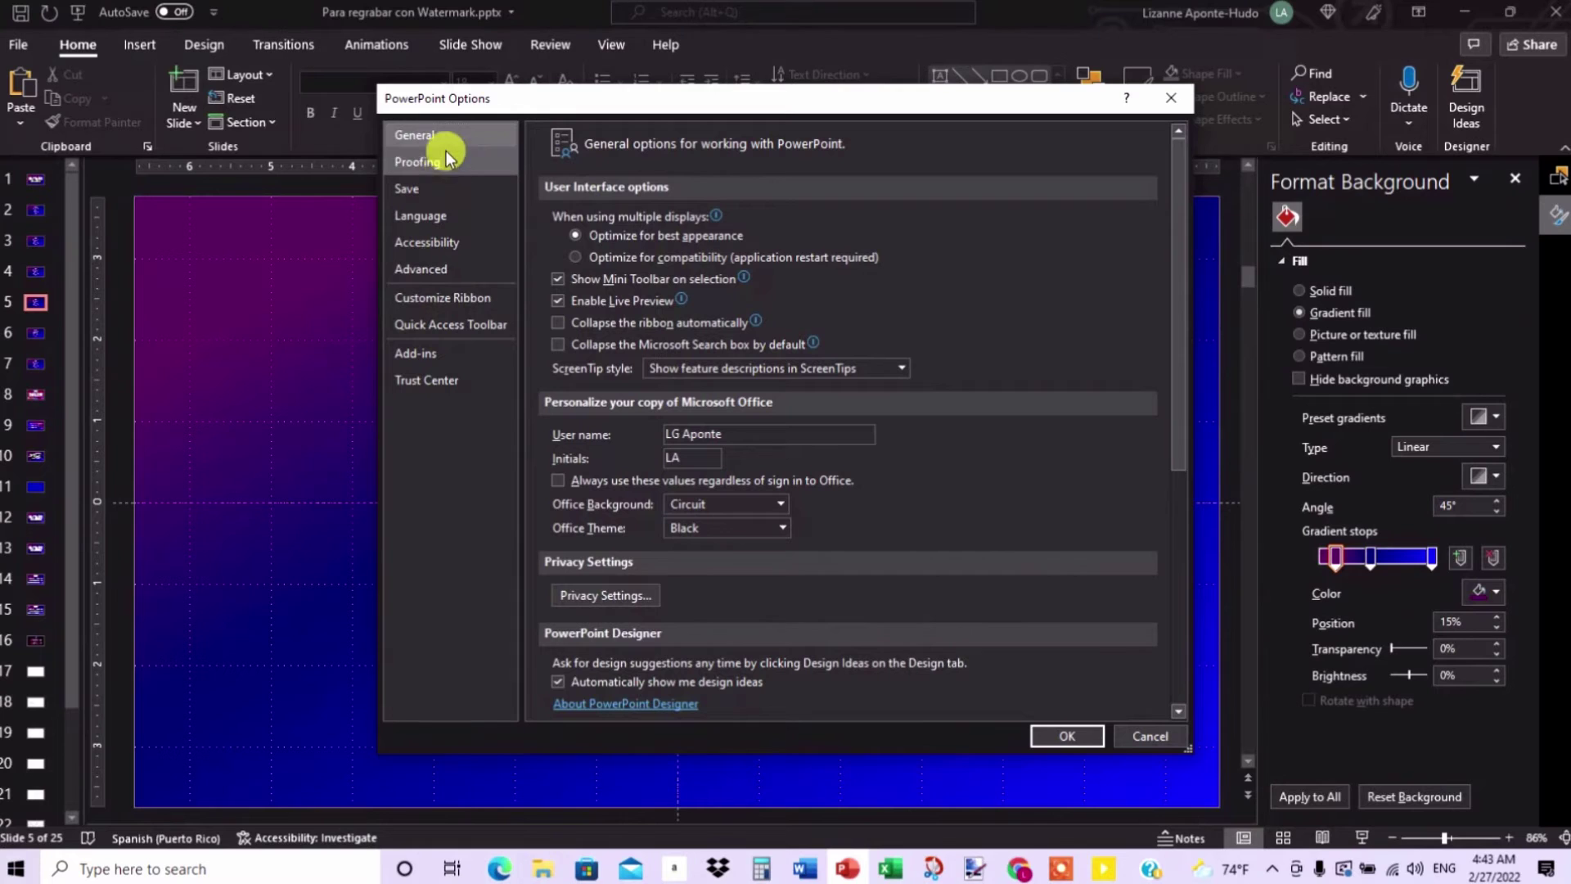
- On the Advanced page, open the Default resolution dropdown under Image Size and Quality
{"action": "left_click", "coordinate": [491, 272]}
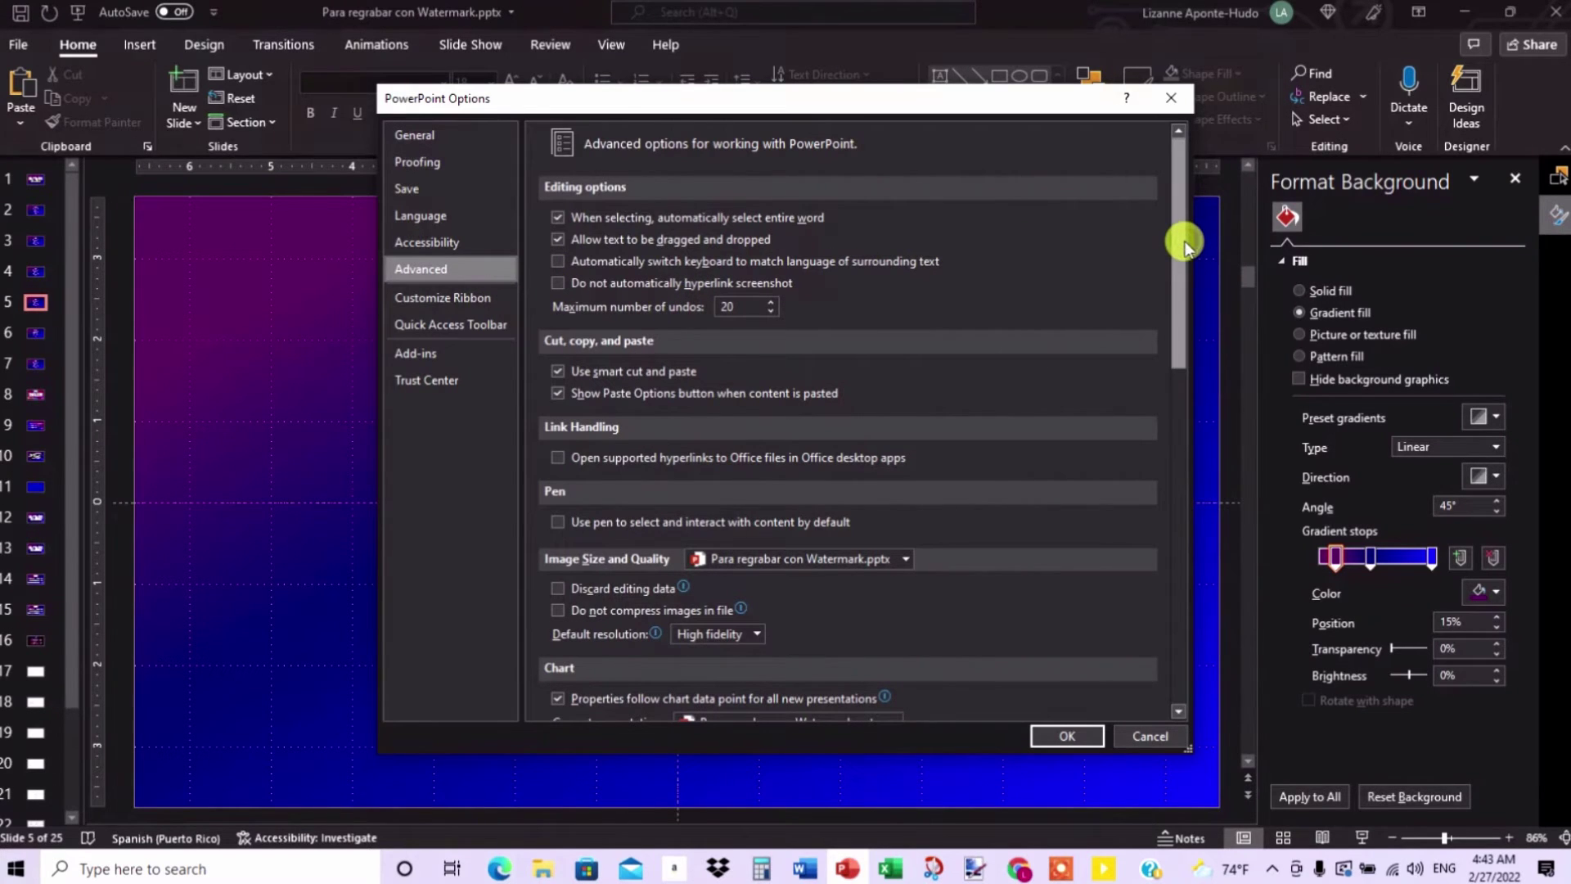
{"action": "left_click_drag", "start_coordinate": [1184, 245], "coordinate": [1186, 322]}
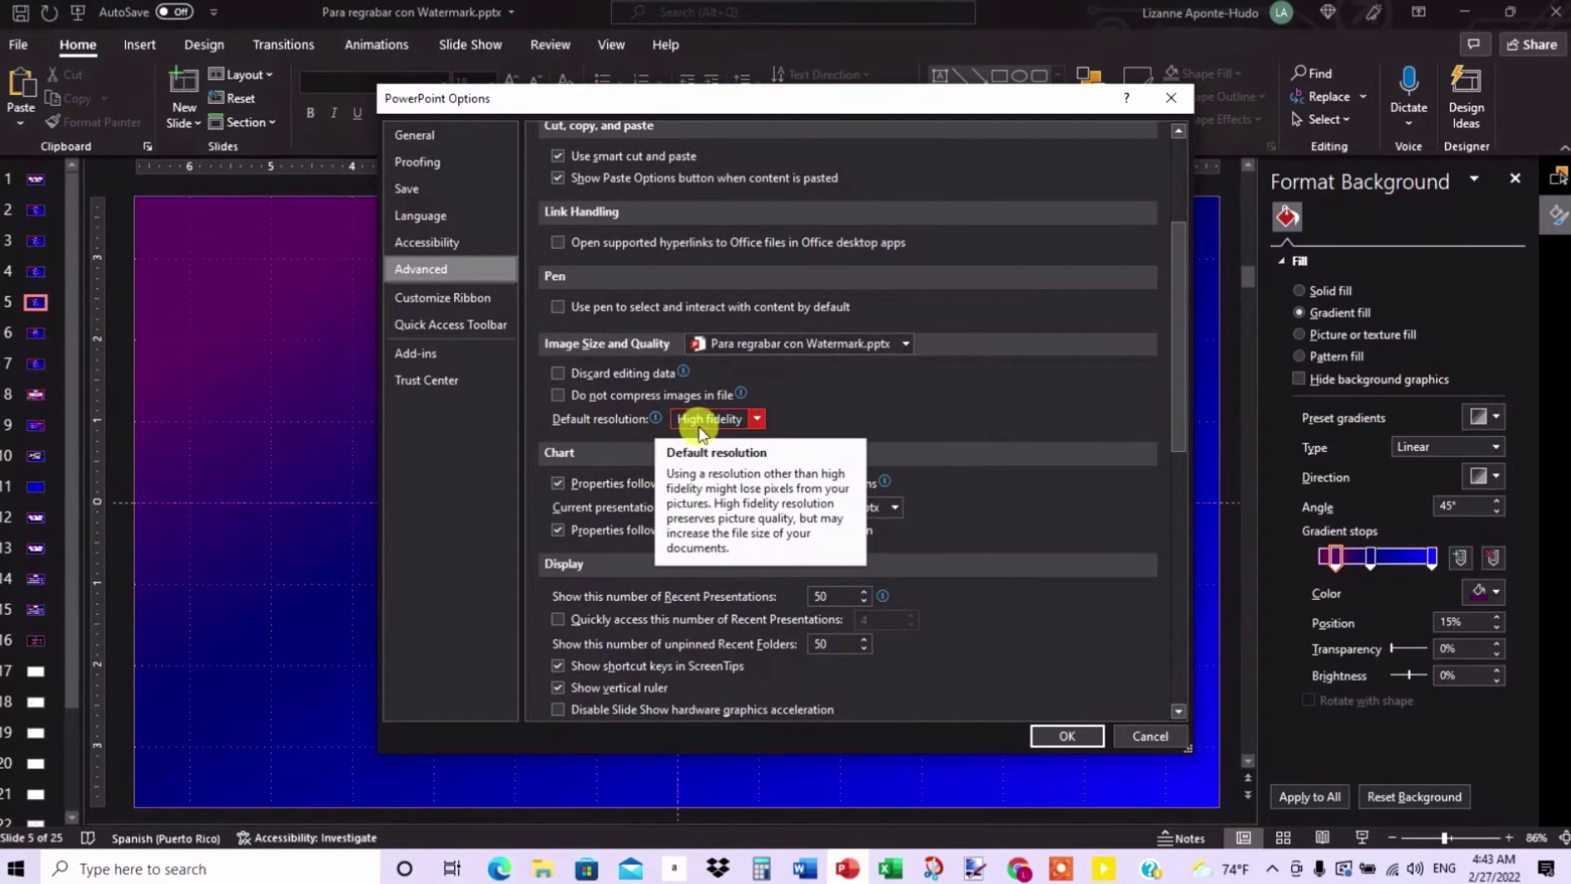
{"action": "left_click", "coordinate": [756, 419]}
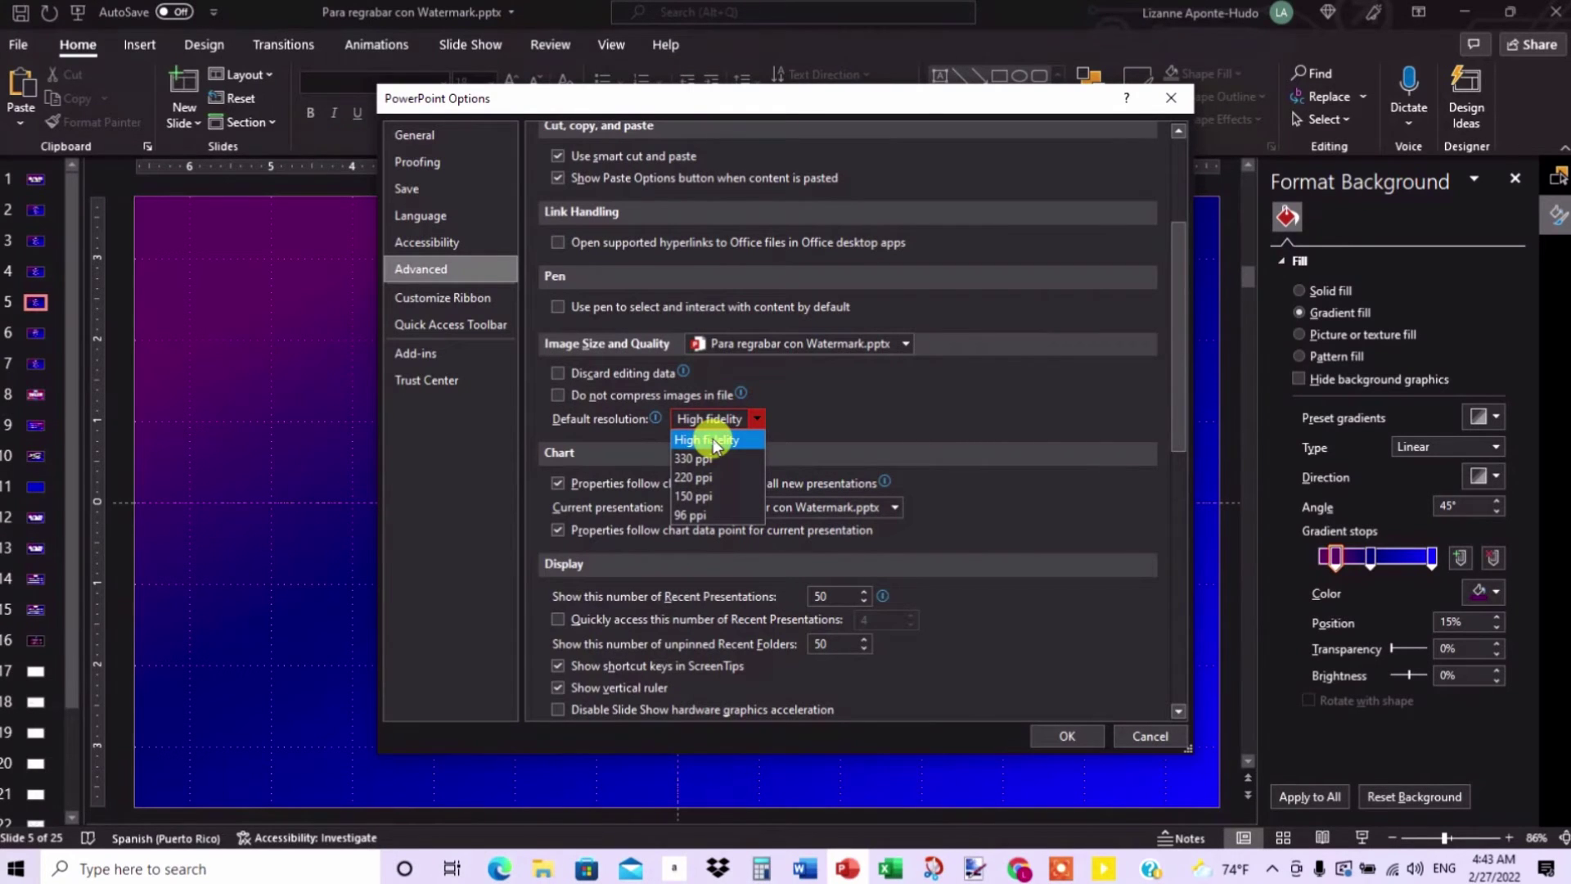
- Leave the default image resolution at High fidelity and return to the logo slide
{"action": "left_click", "coordinate": [713, 439]}
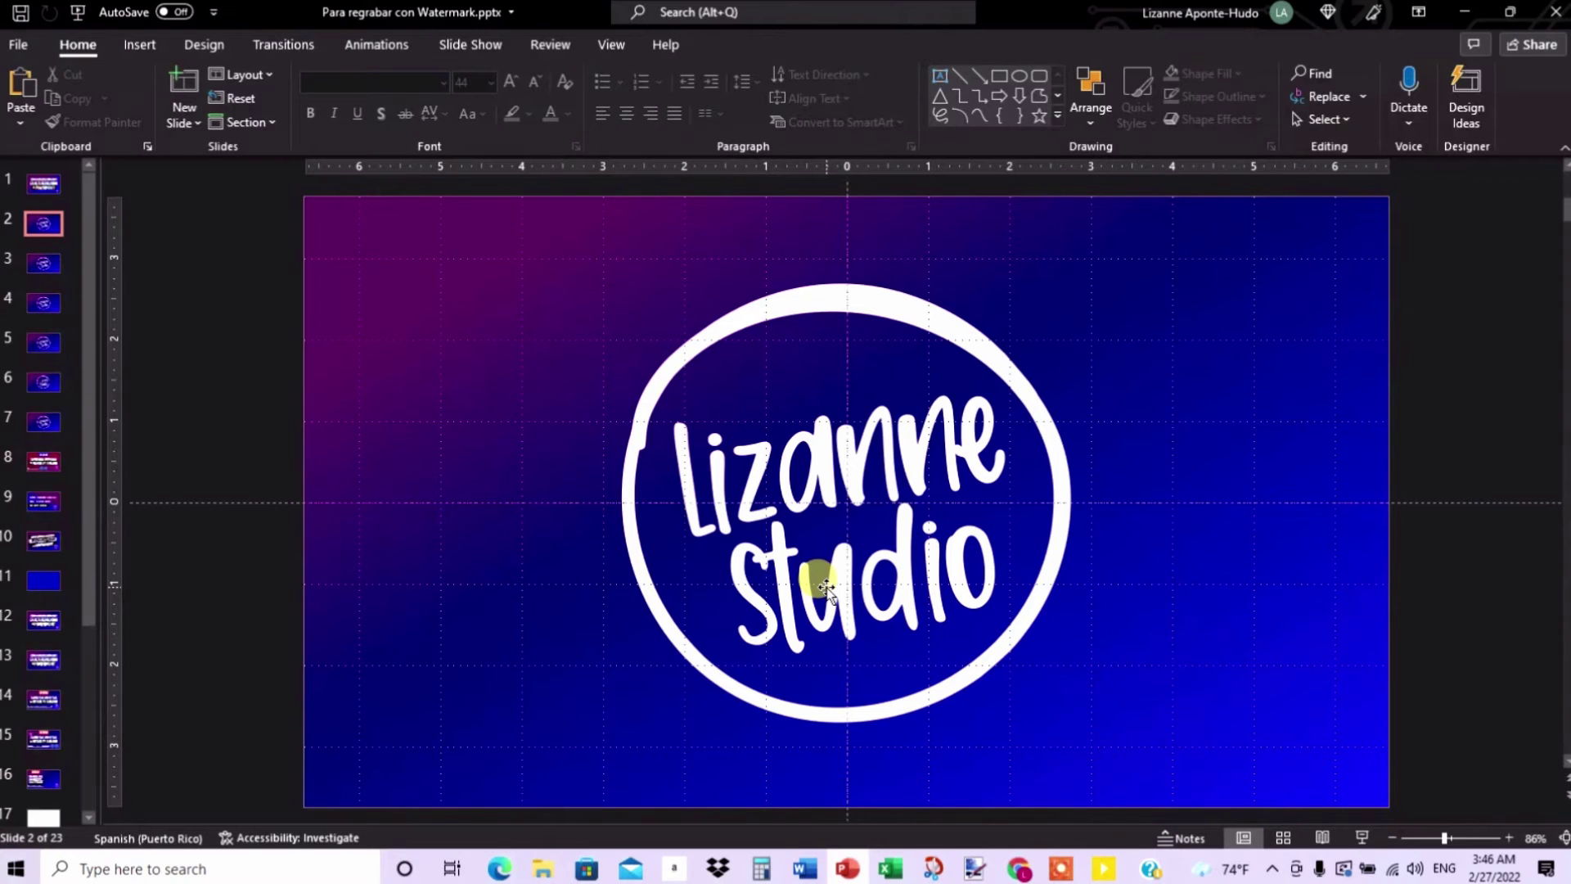
- Nudge the Lizanne Studio logo slightly, then save it as a PNG picture named Logo
{"action": "left_click", "coordinate": [776, 313]}
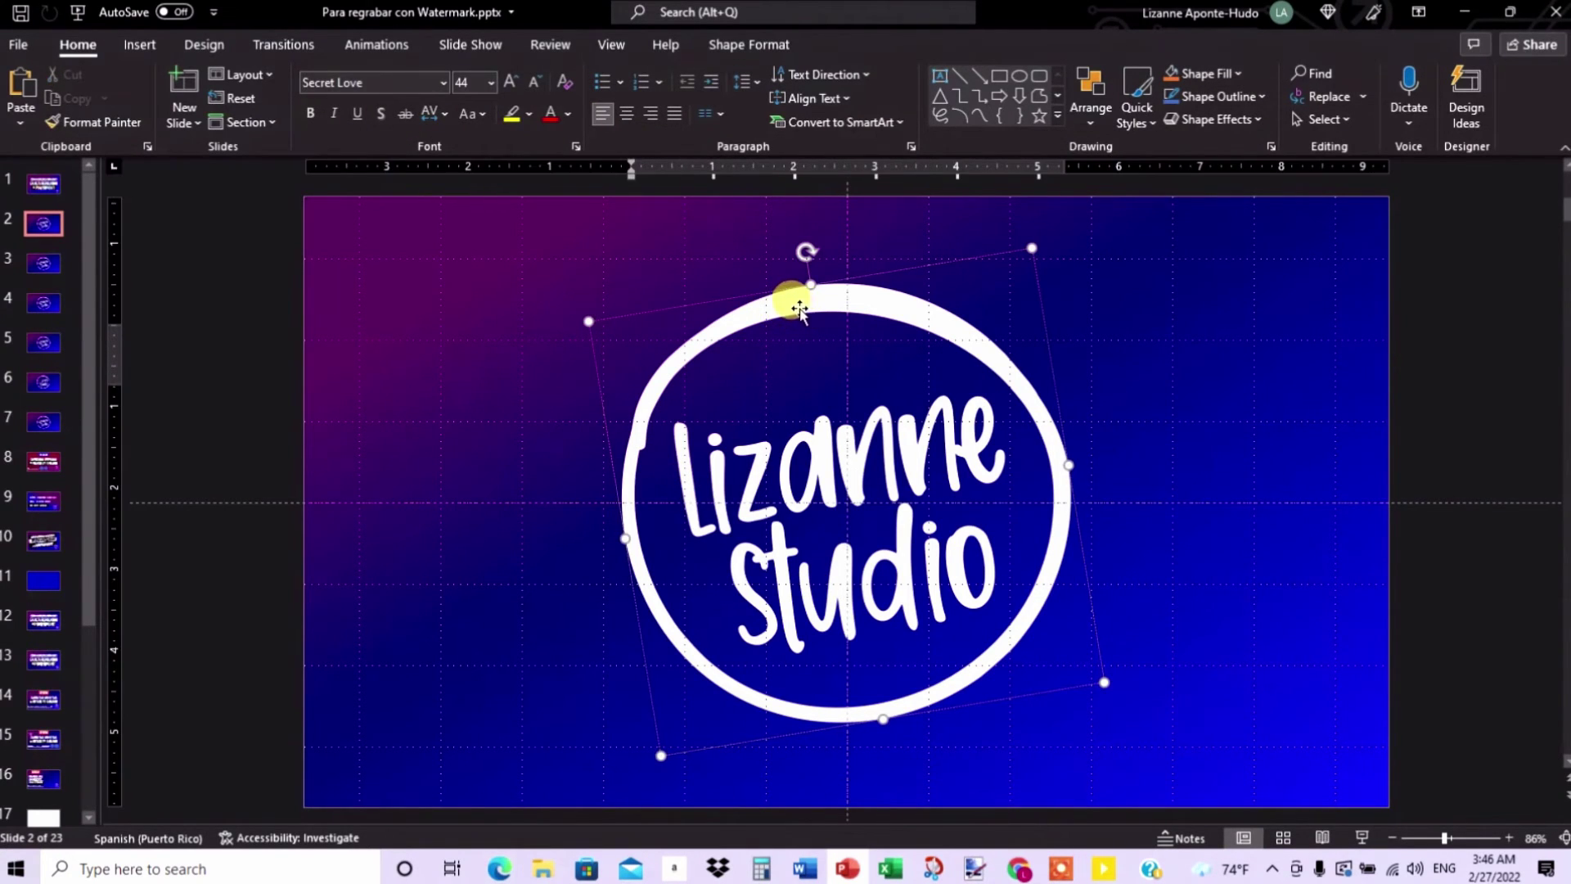
{"action": "left_click_drag", "start_coordinate": [799, 309], "coordinate": [807, 302]}
{"action": "right_click", "coordinate": [808, 302]}
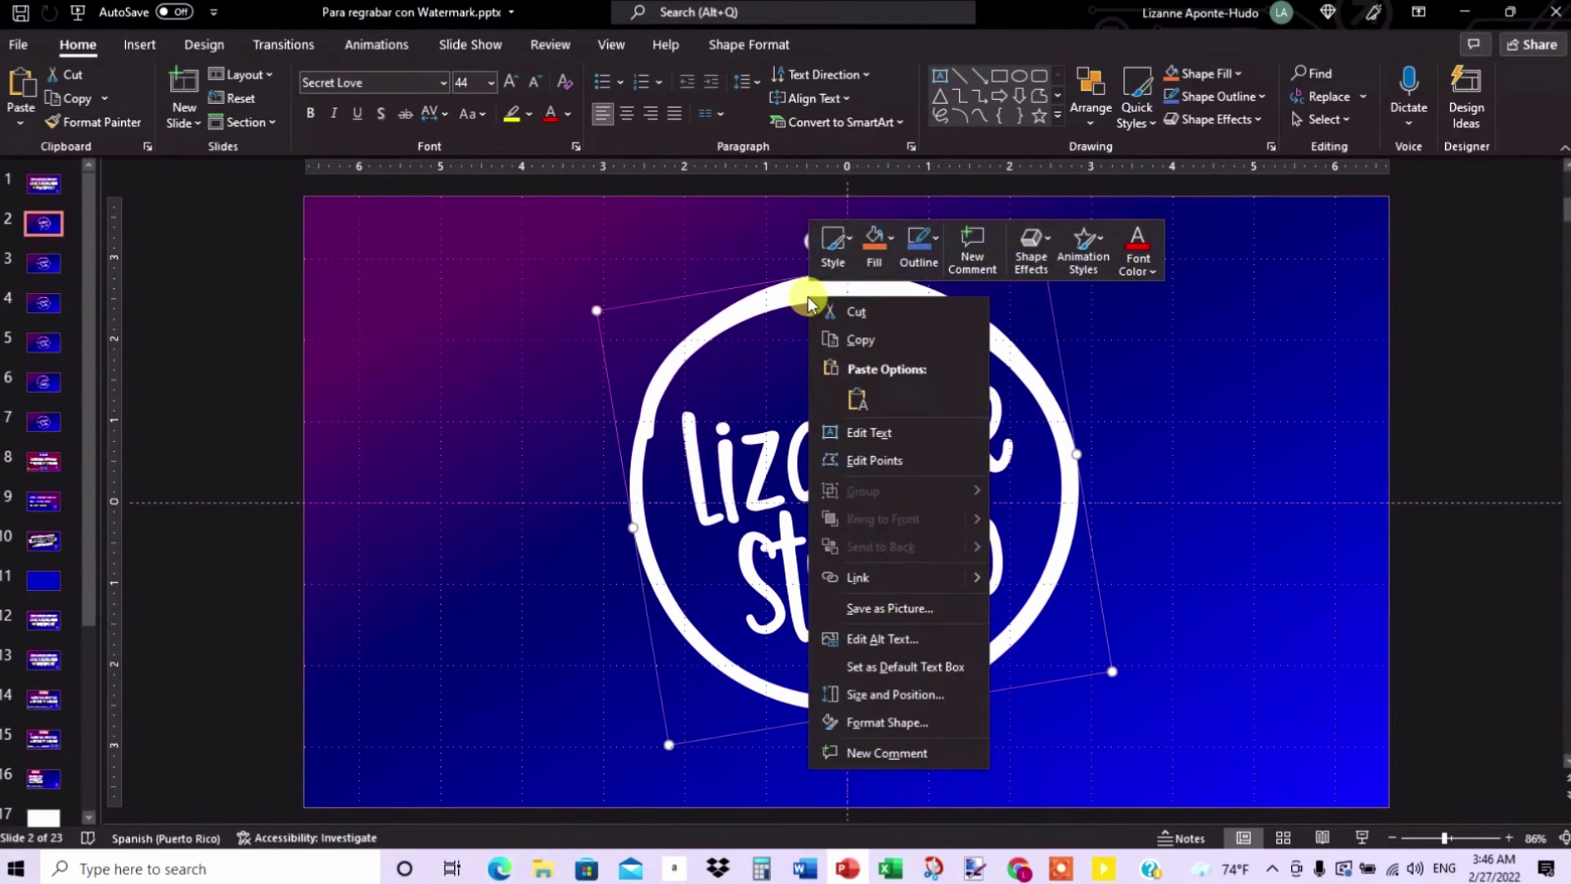
{"action": "left_click", "coordinate": [894, 609]}
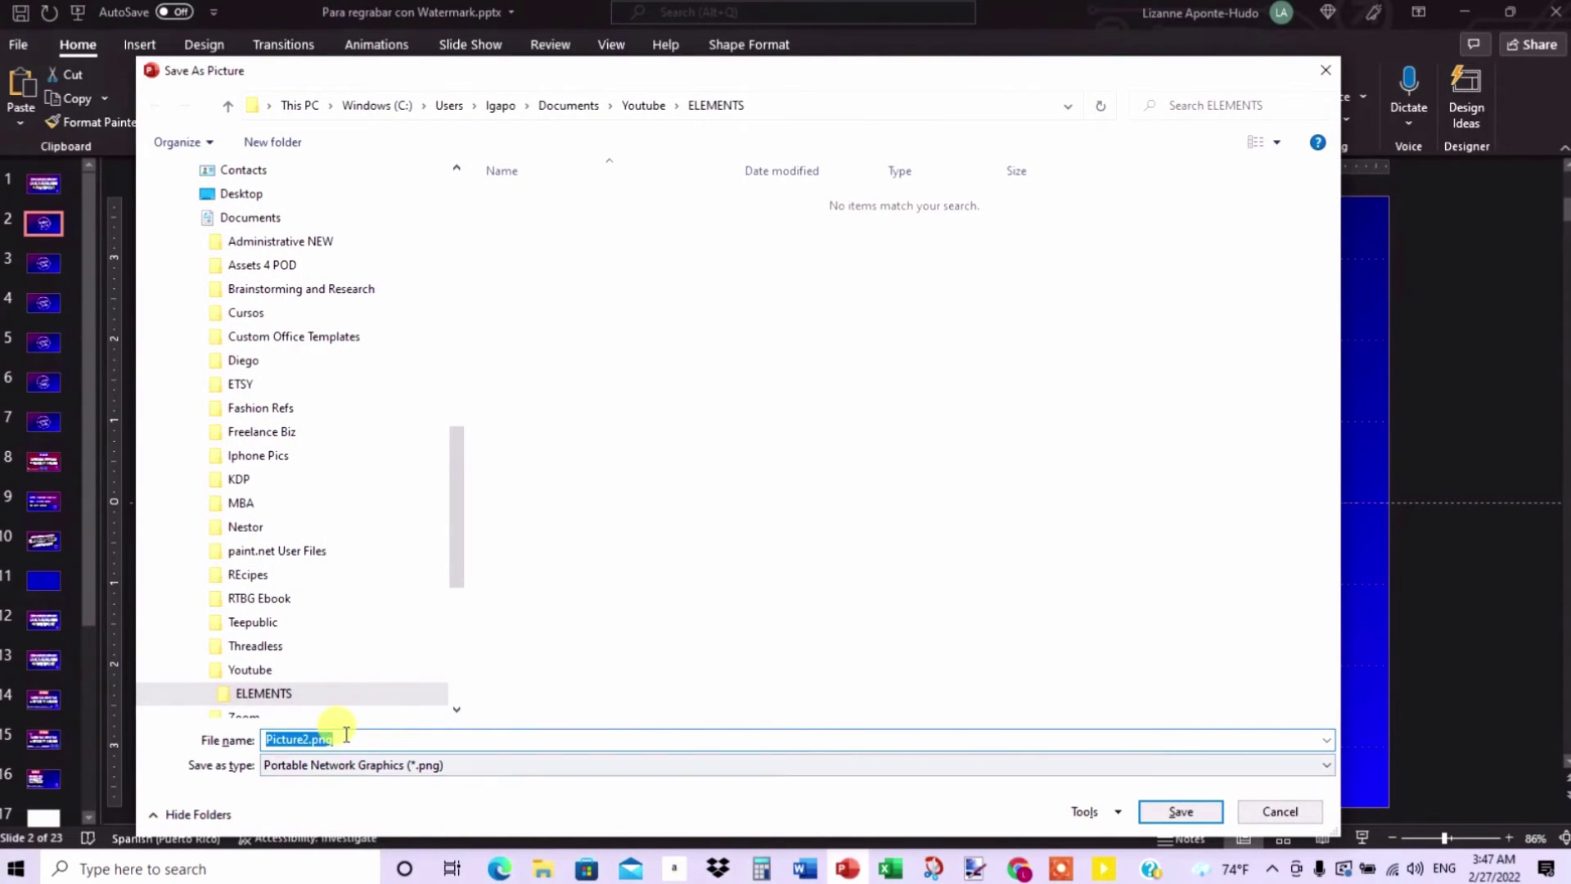
{"action": "key", "text": "BackSpace"}
{"action": "type", "text": "Logo"}
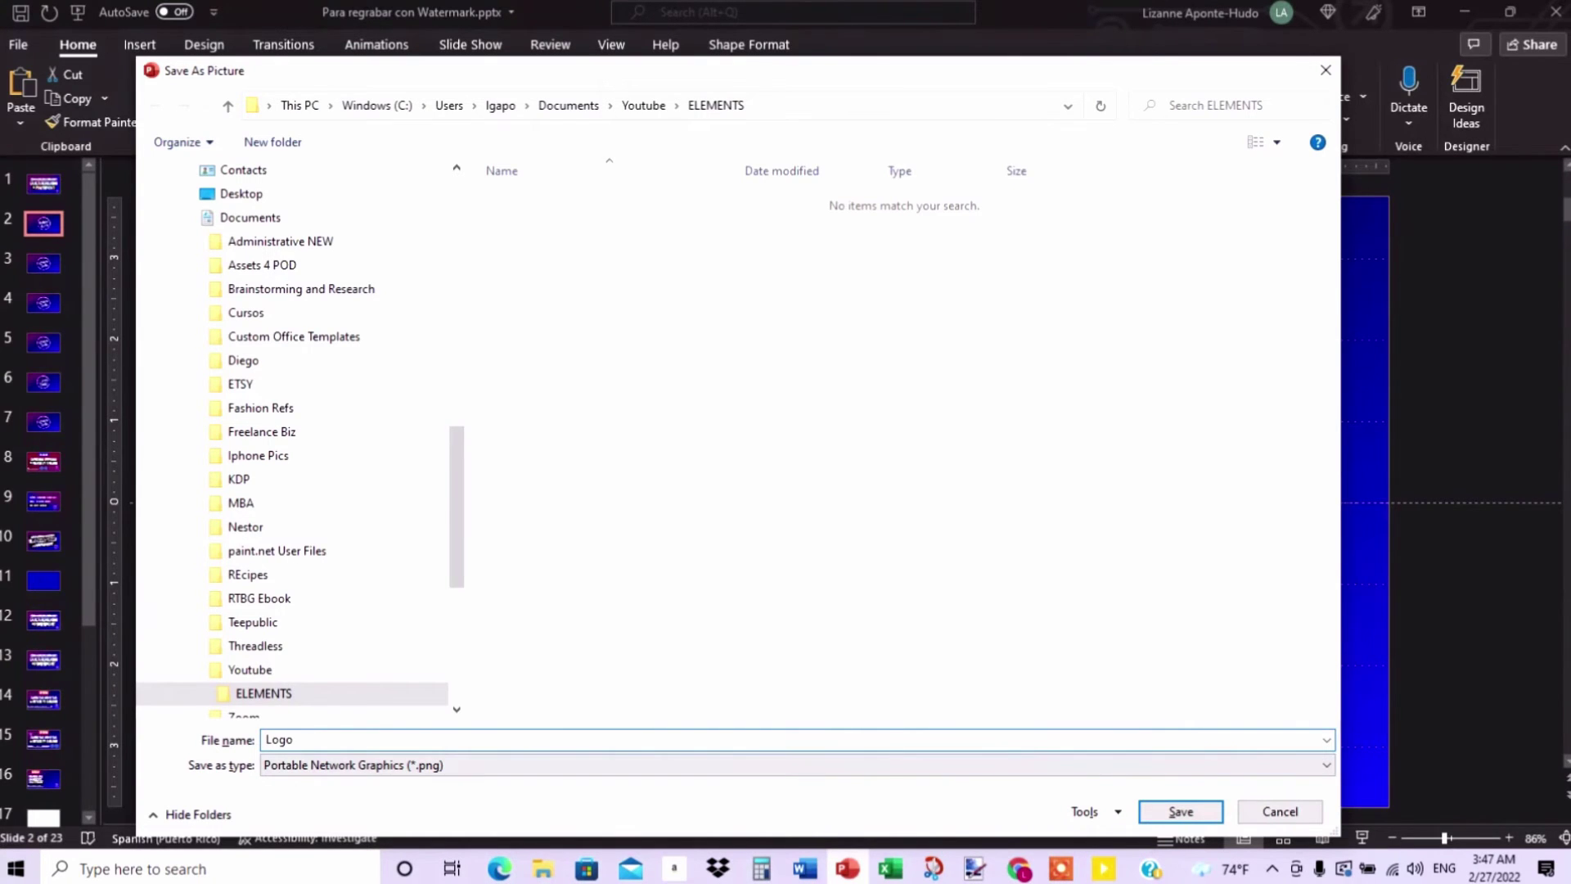
{"action": "left_click", "coordinate": [423, 769]}
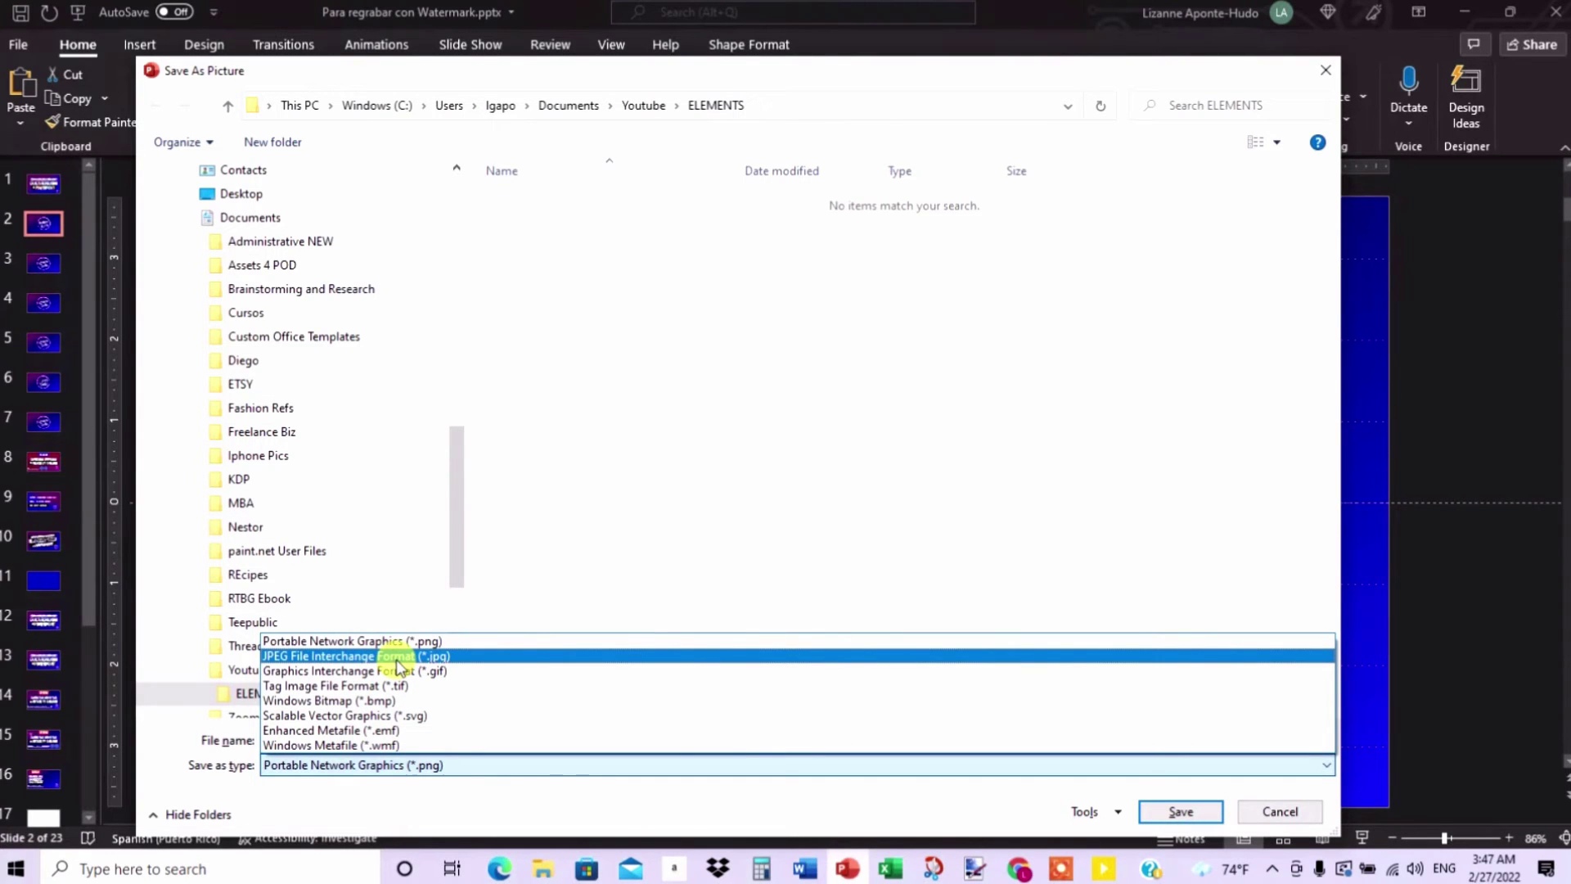
{"action": "left_click", "coordinate": [386, 641]}
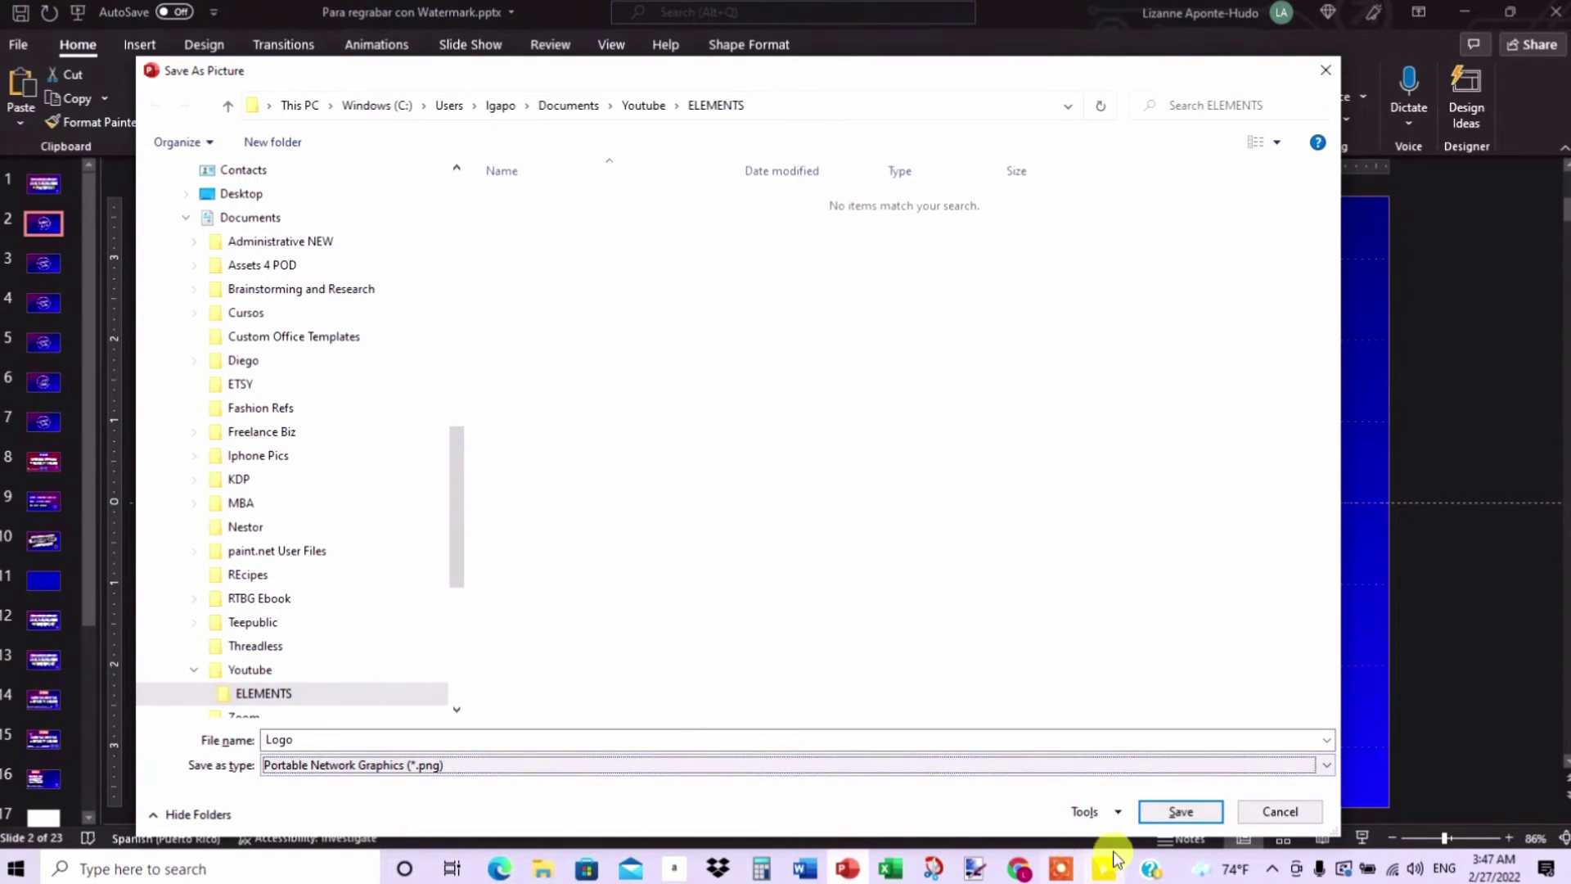
{"action": "left_click", "coordinate": [1172, 811]}
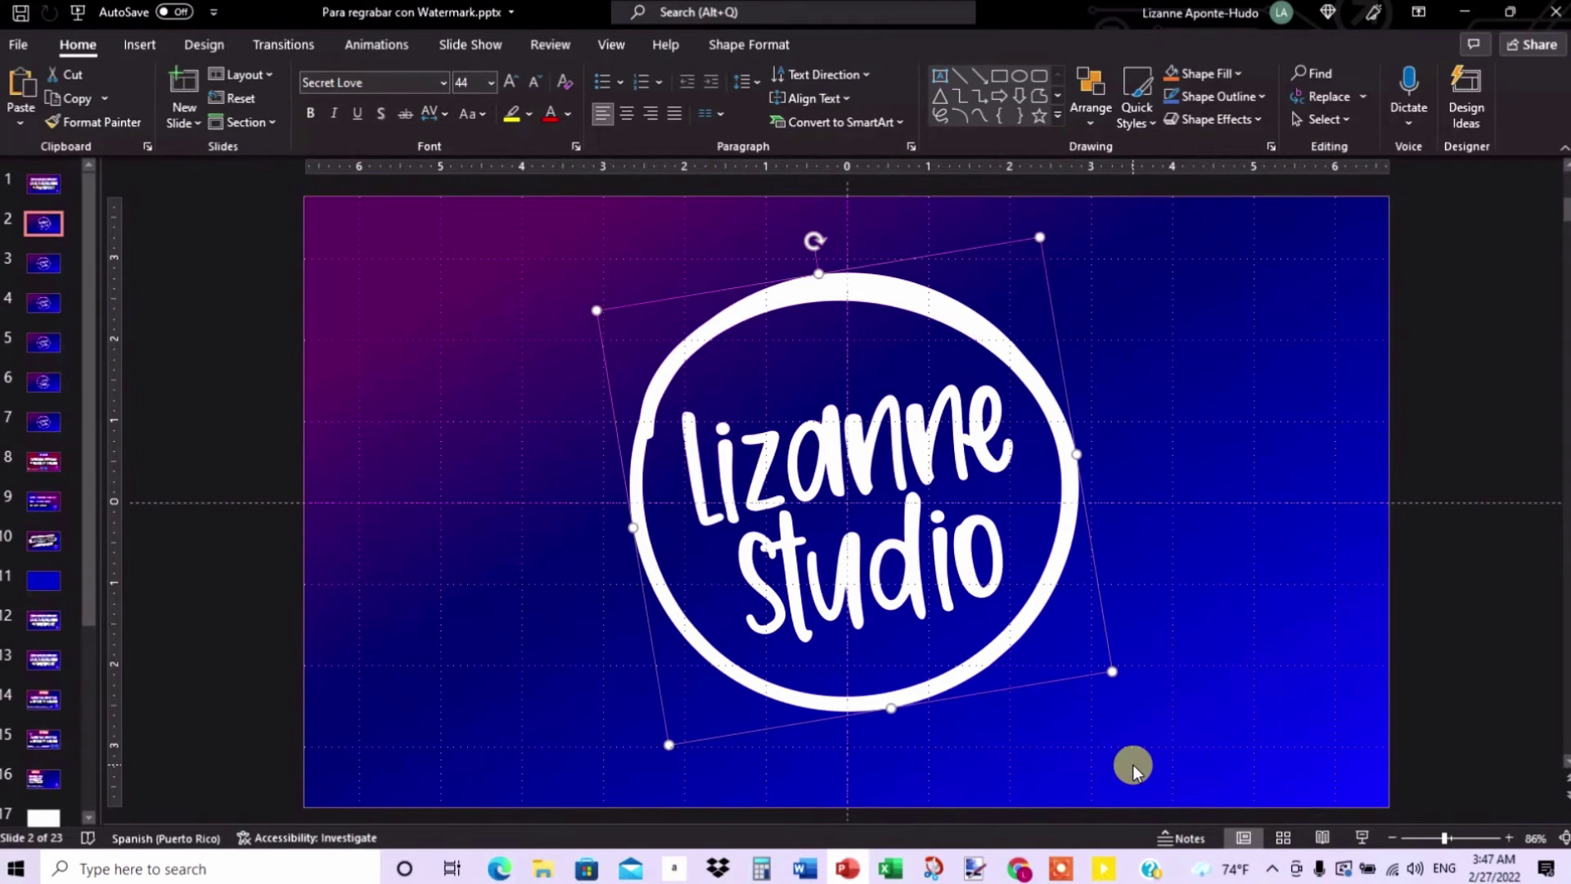
{"action": "left_click", "coordinate": [573, 736]}
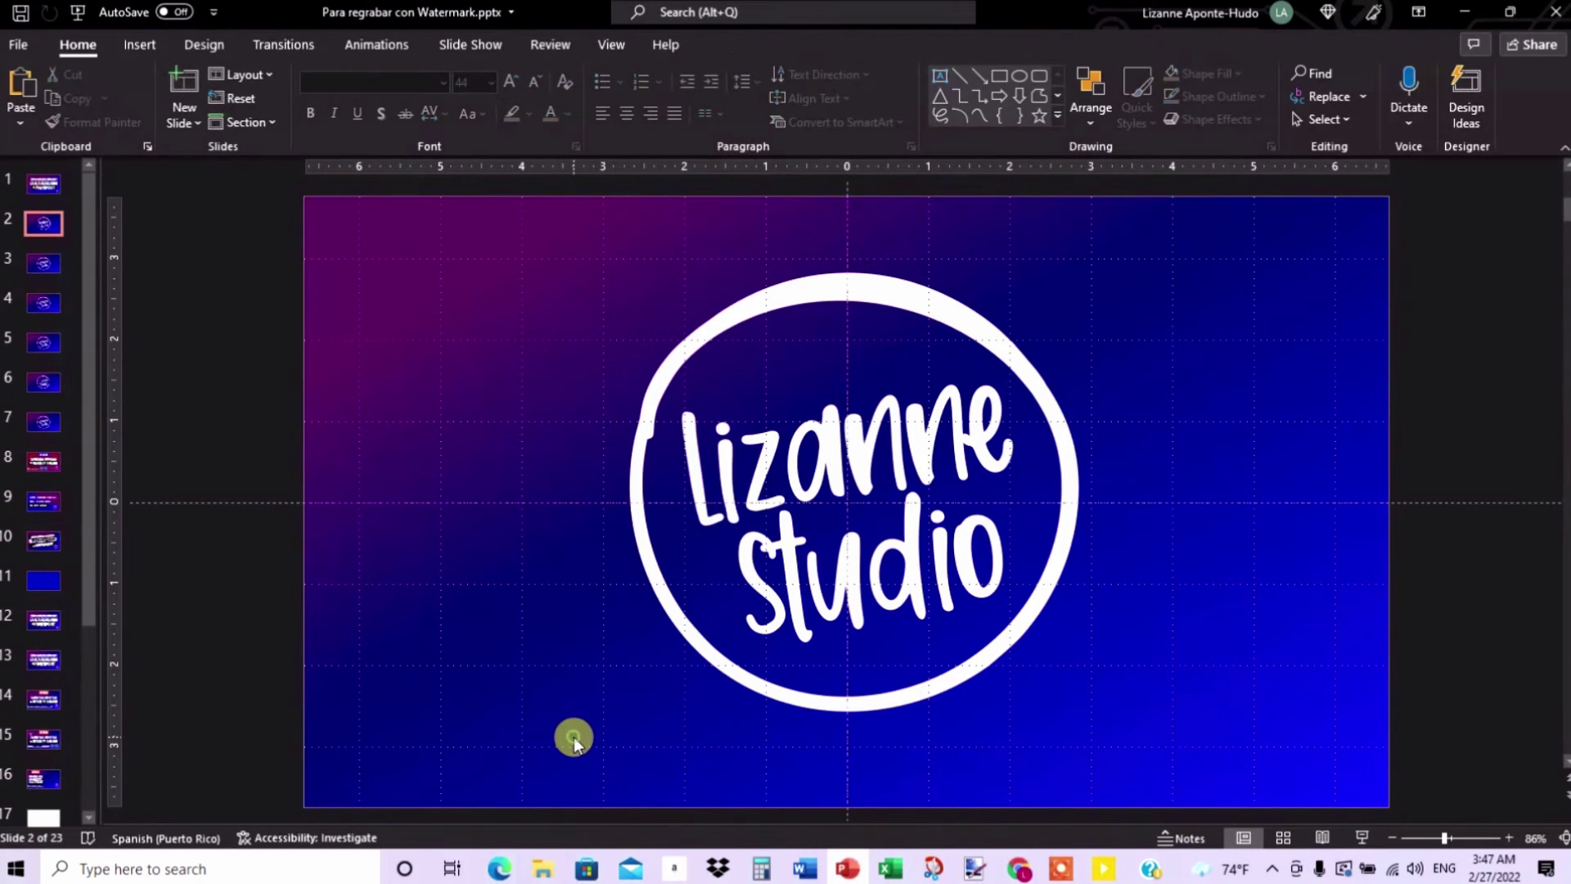
- Choose JPEG as the export file type for the presentation
{"action": "left_click", "coordinate": [22, 44]}
{"action": "left_click", "coordinate": [78, 431]}
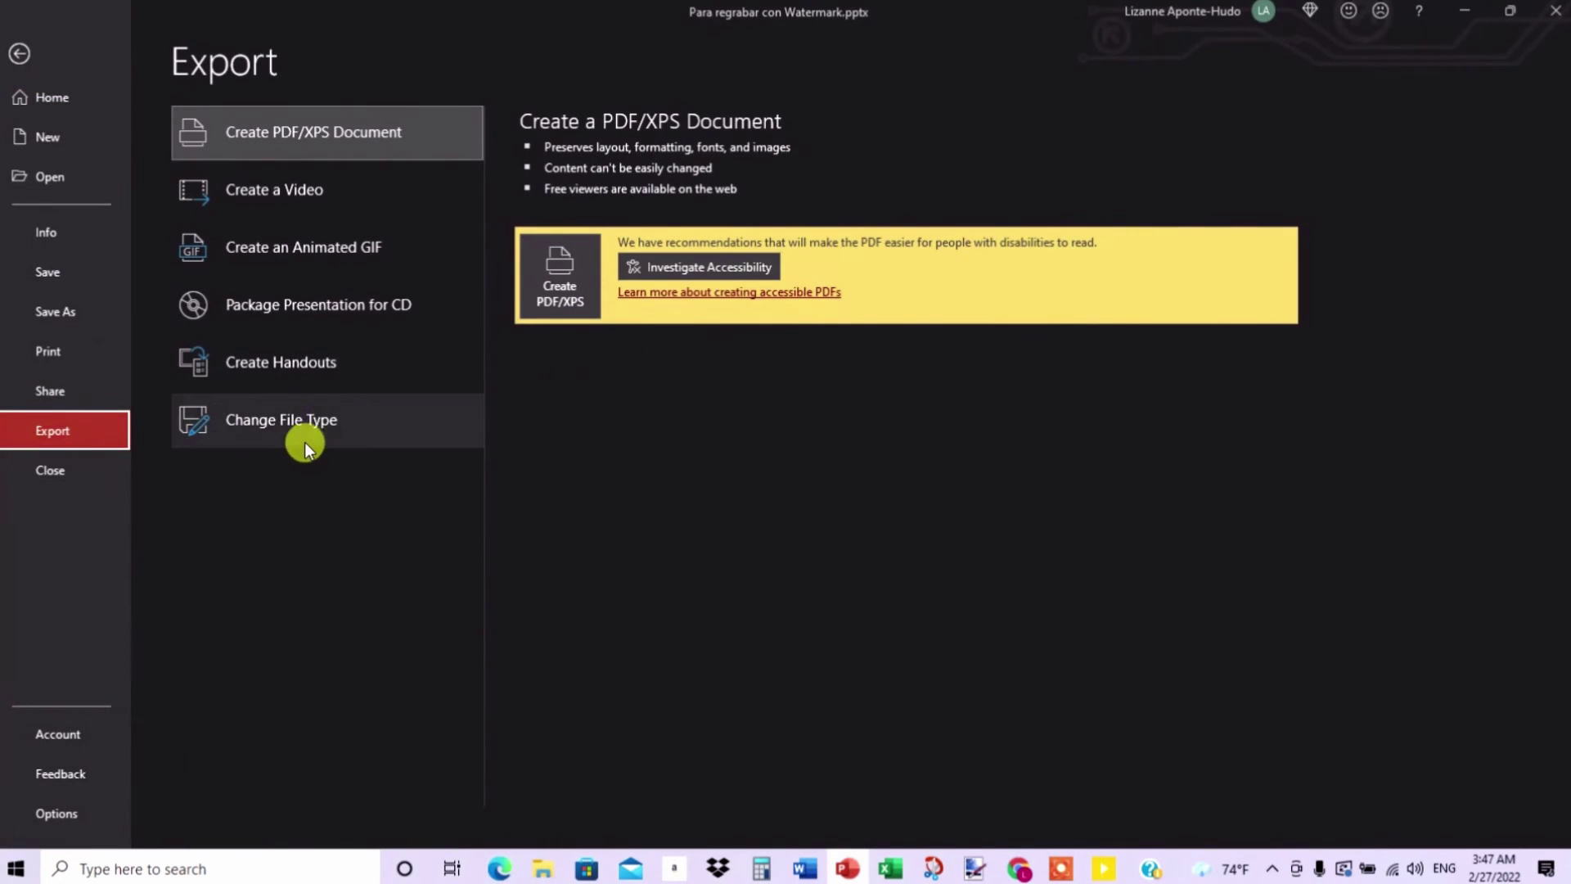
{"action": "left_click", "coordinate": [332, 419]}
{"action": "left_click", "coordinate": [636, 391]}
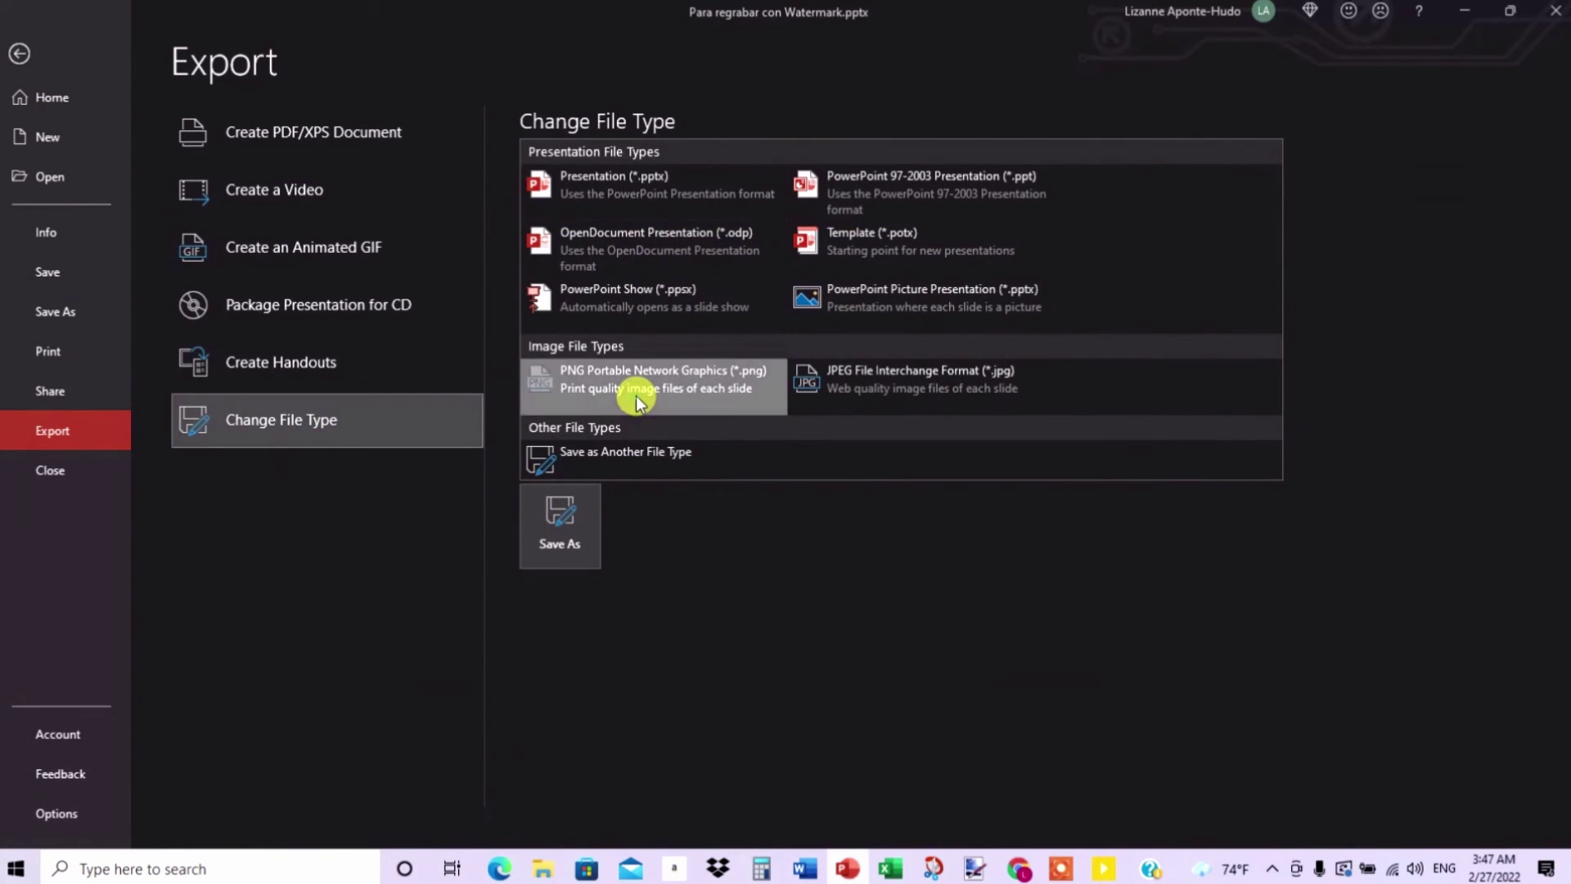
{"action": "left_click", "coordinate": [831, 388]}
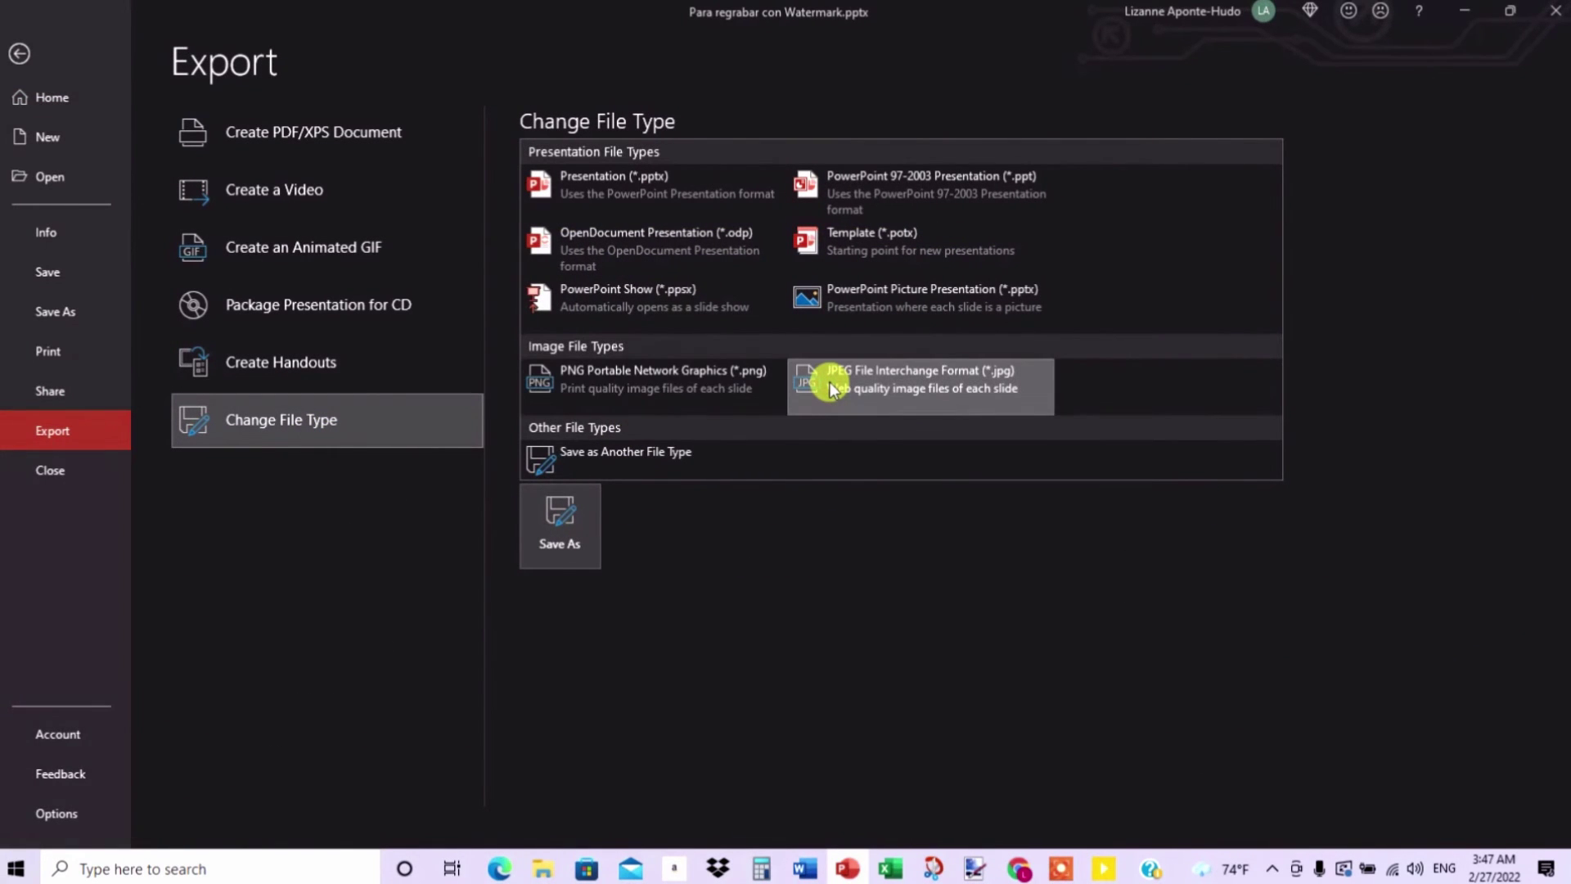
- Save only the current slide as a JPEG named Slide in ELEMENTS
{"action": "left_click", "coordinate": [561, 540]}
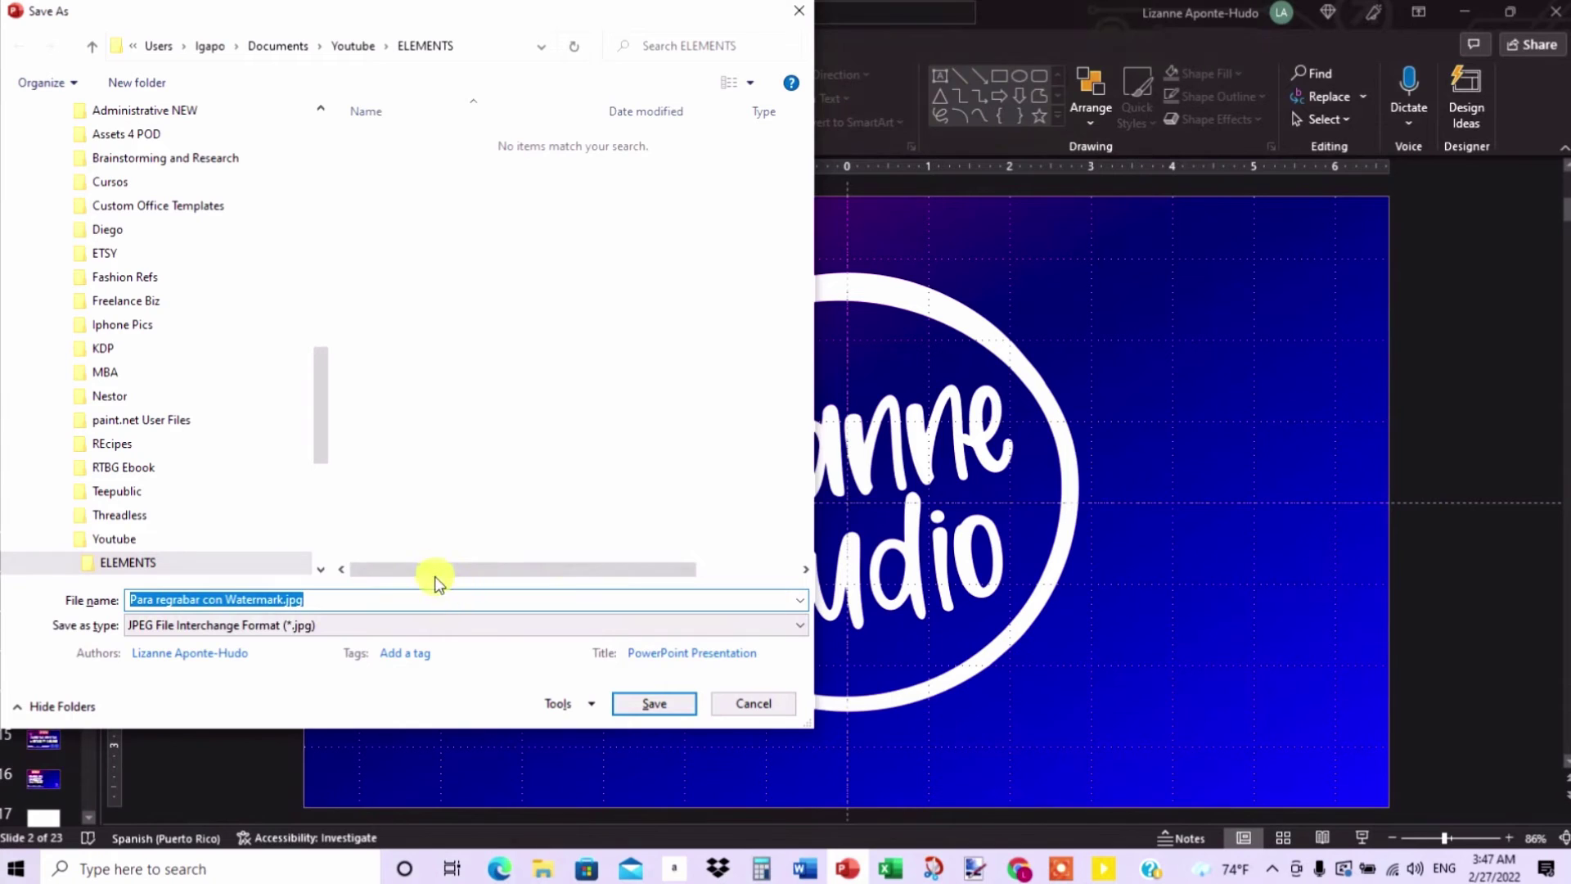
{"action": "type", "text": "Slide"}
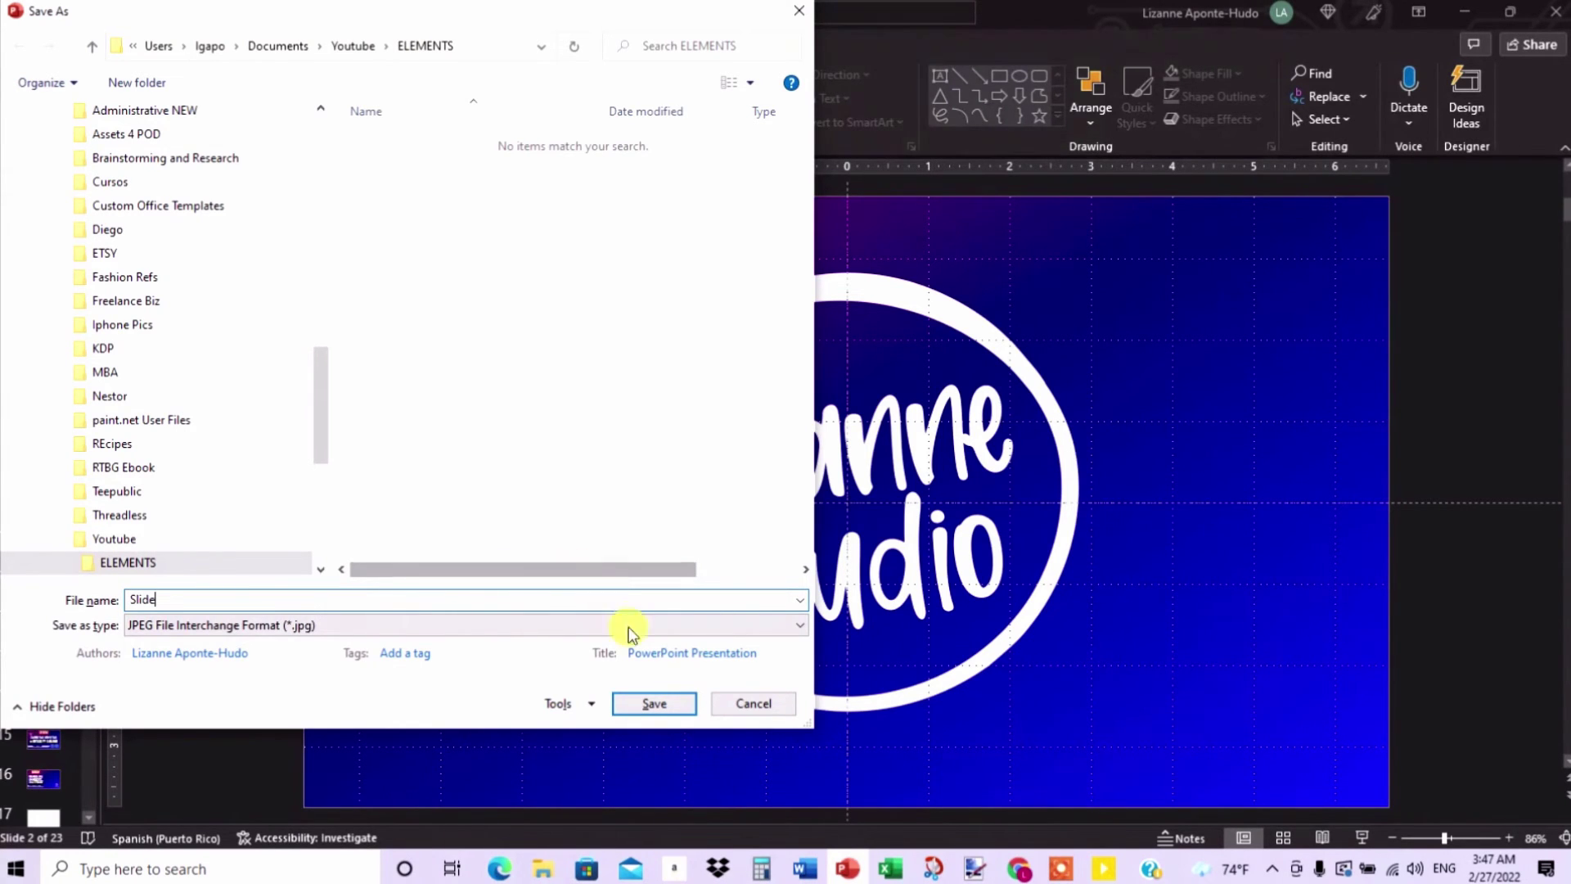
{"action": "left_click", "coordinate": [661, 712]}
{"action": "left_click", "coordinate": [656, 703]}
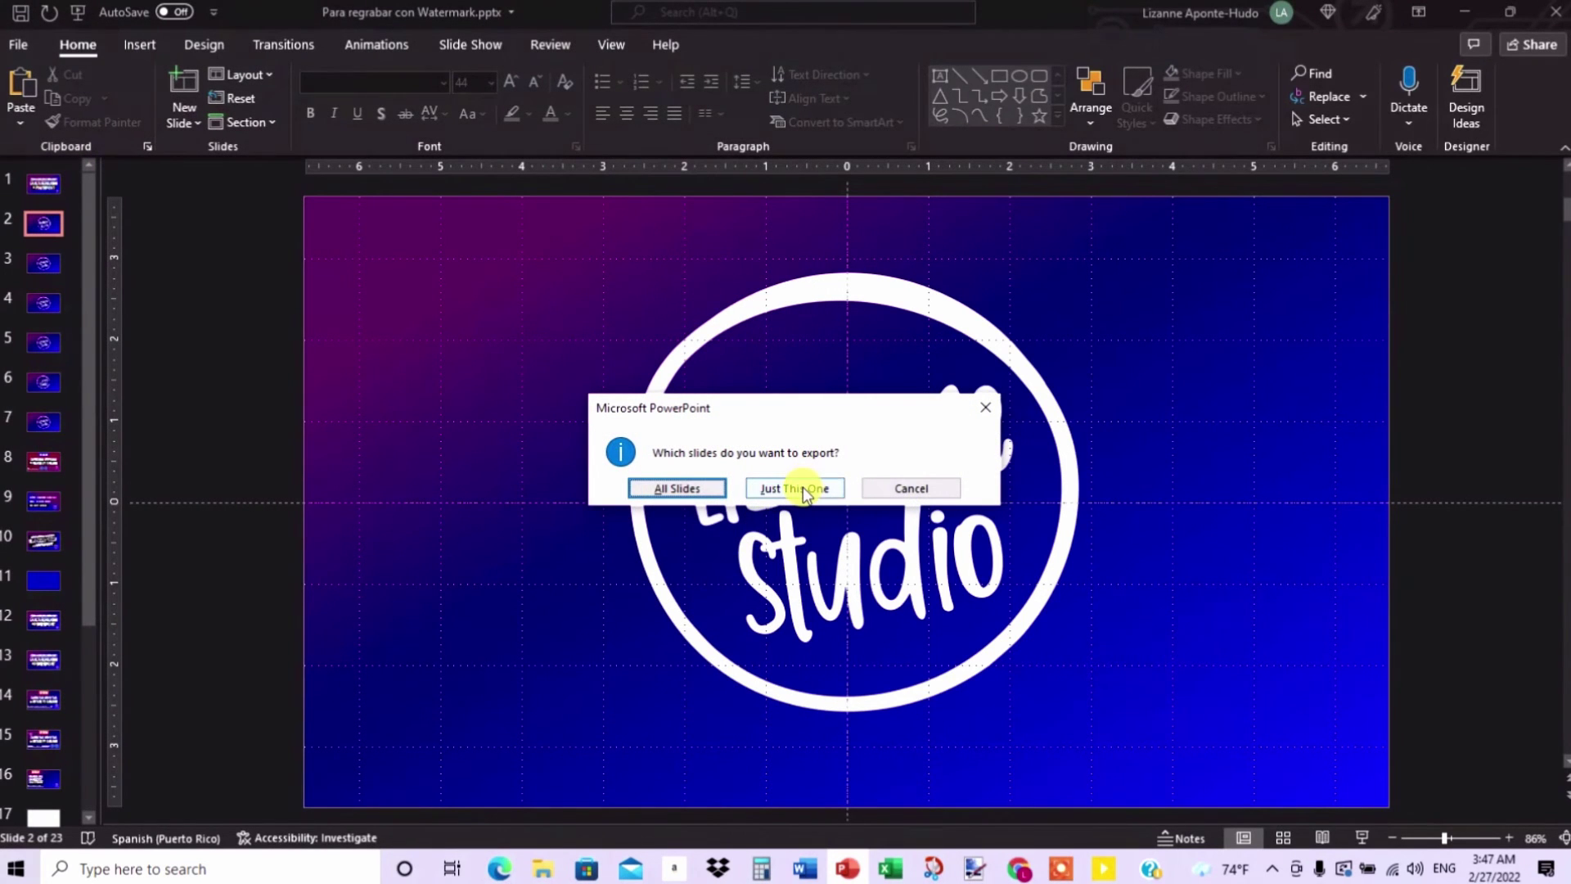
{"action": "left_click", "coordinate": [804, 486]}
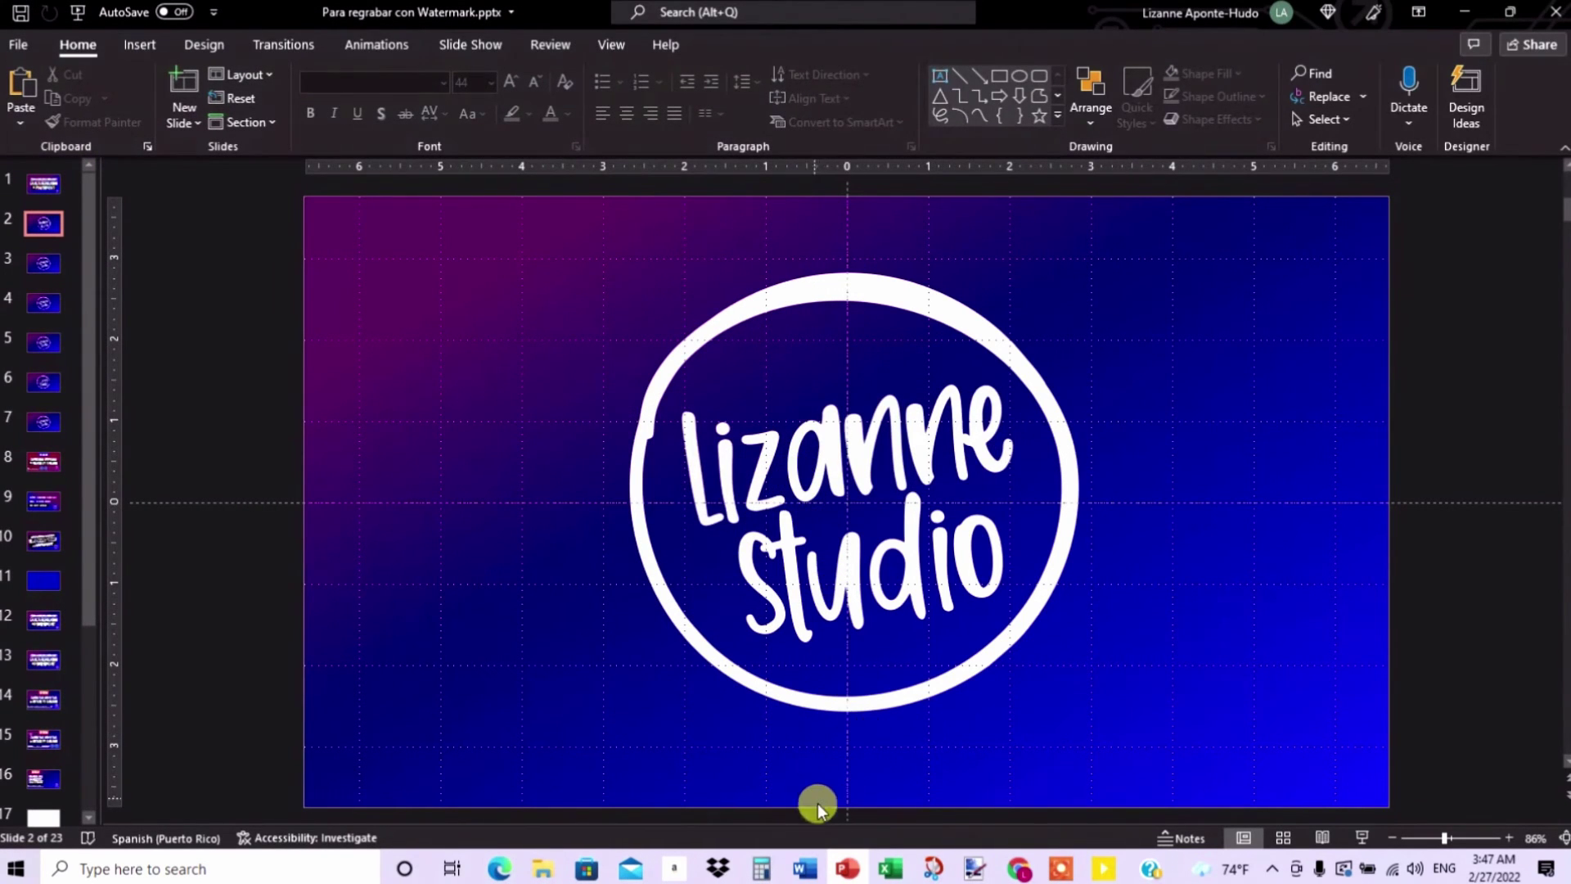
- In paint.net, open Logo.png and Slide.jpg together from Documents > Youtube > ELEMENTS
{"action": "left_click", "coordinate": [978, 870]}
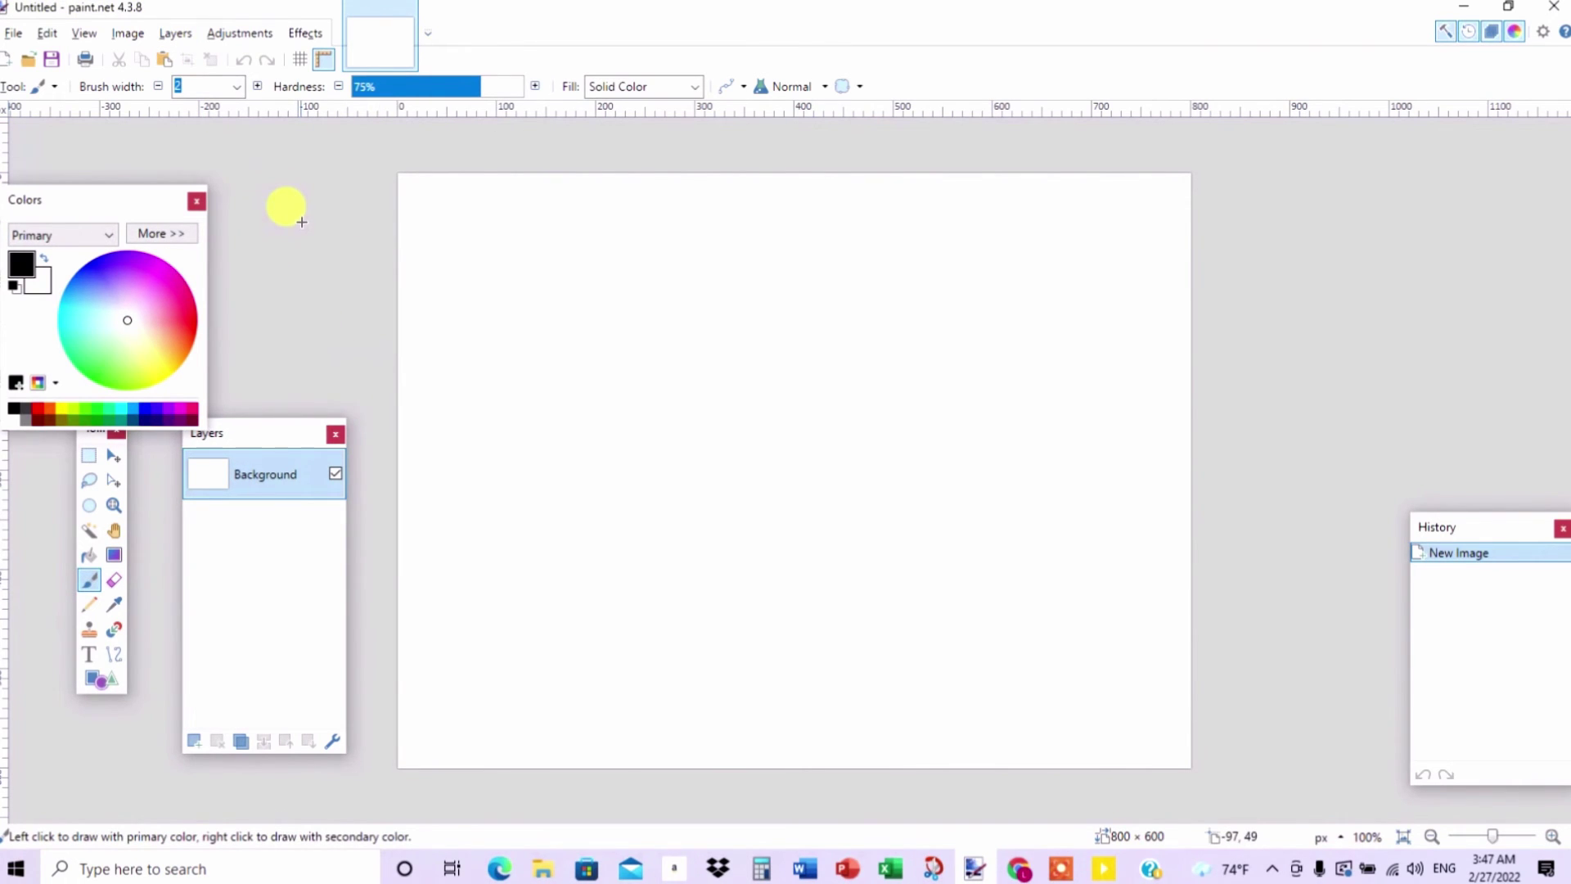
{"action": "left_click", "coordinate": [15, 32]}
{"action": "left_click", "coordinate": [43, 82]}
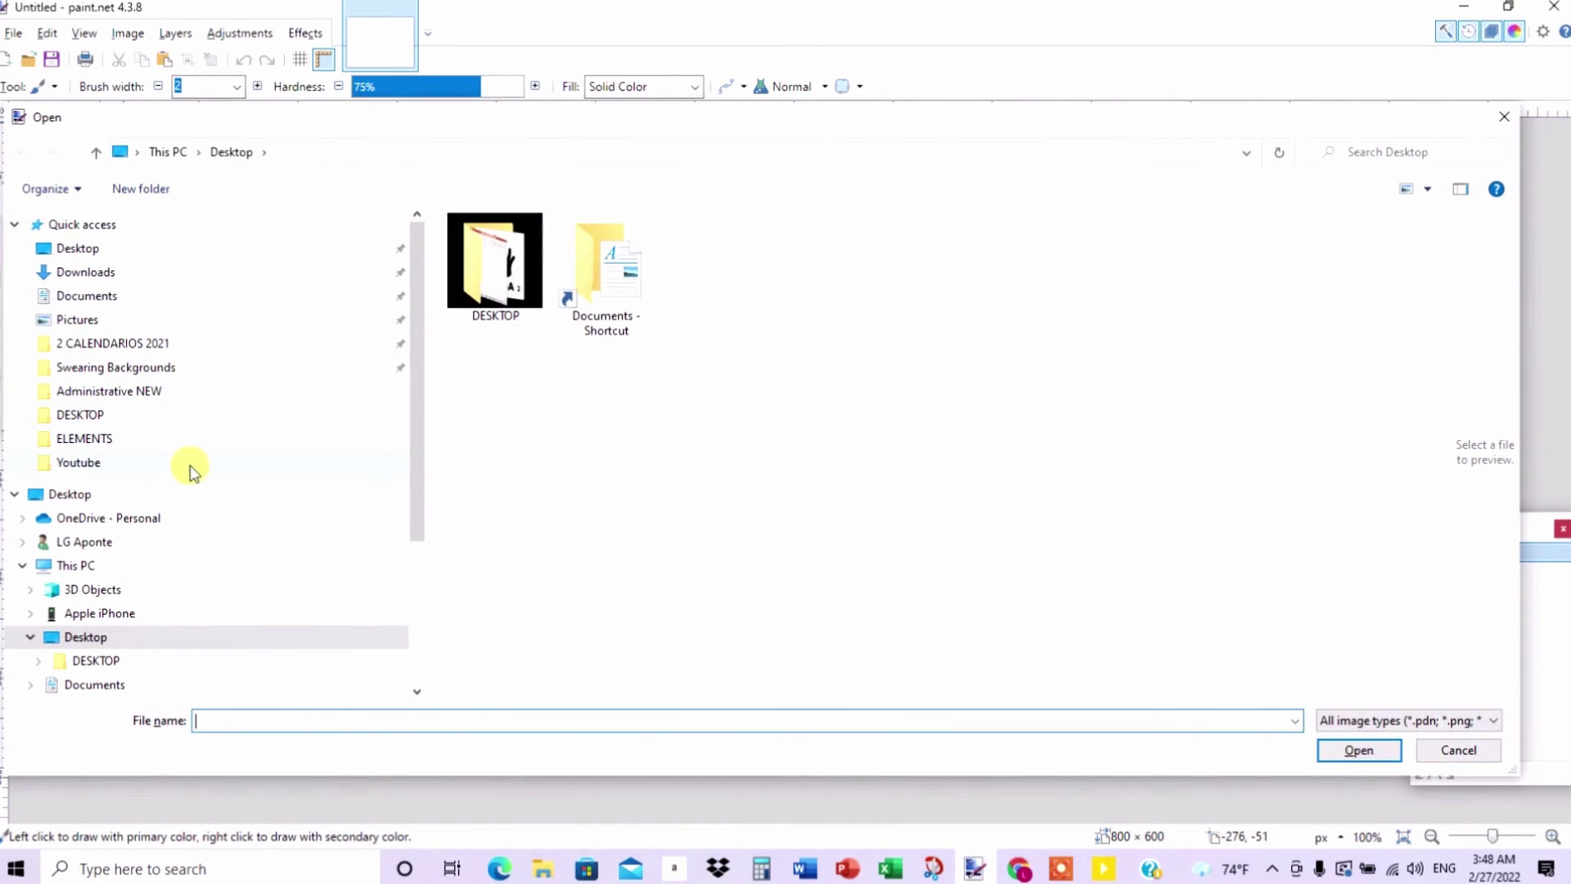
{"action": "left_click", "coordinate": [190, 466]}
{"action": "left_click", "coordinate": [501, 257]}
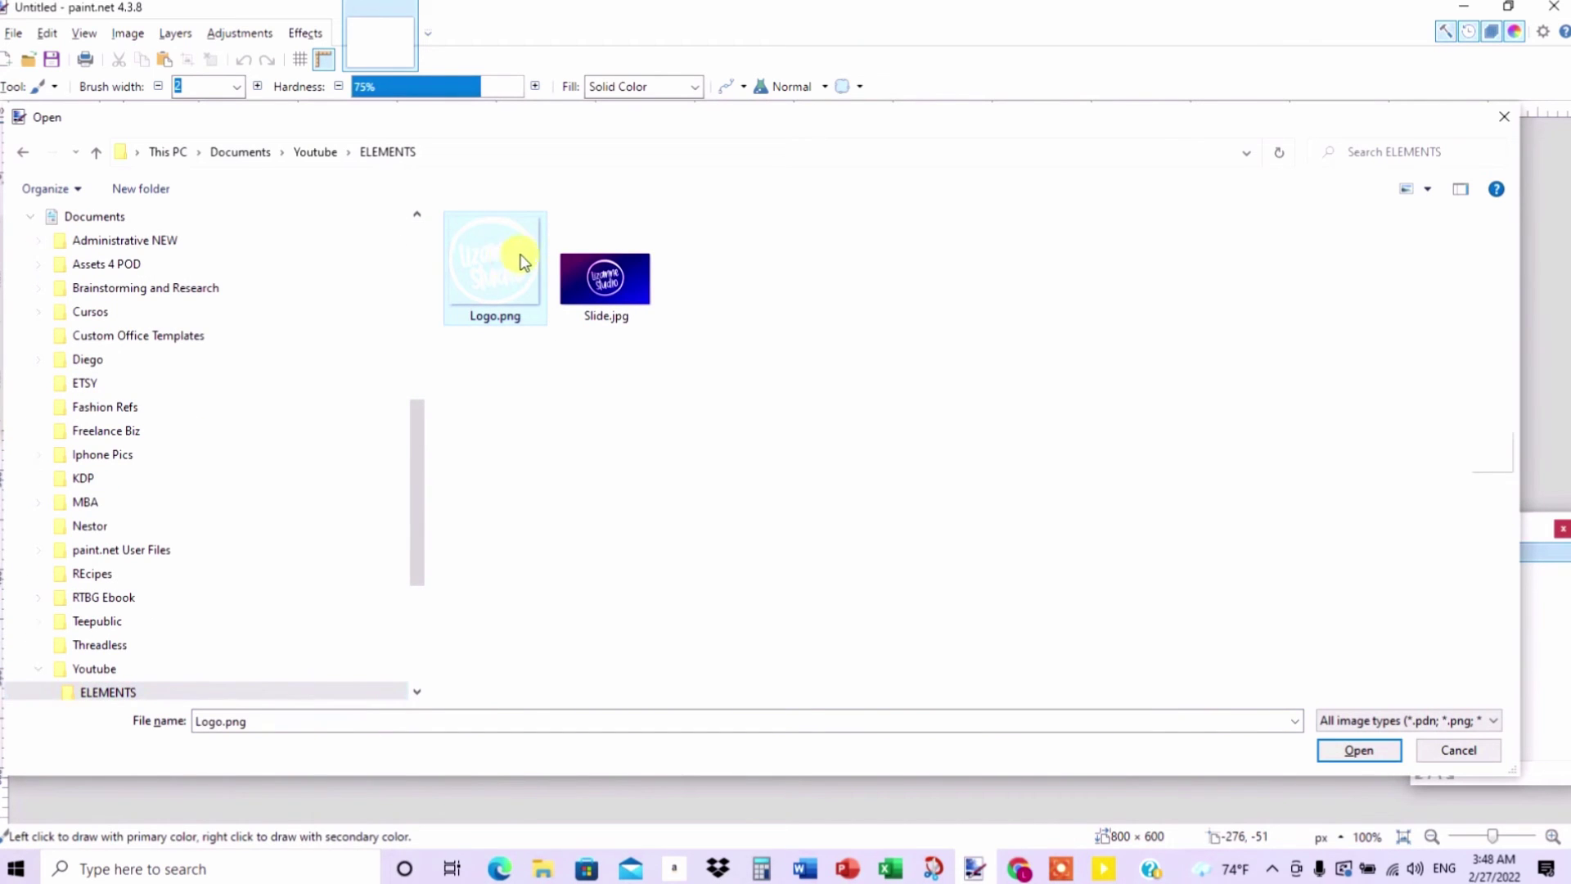
{"action": "left_click", "coordinate": [605, 278], "text": "ctrl"}
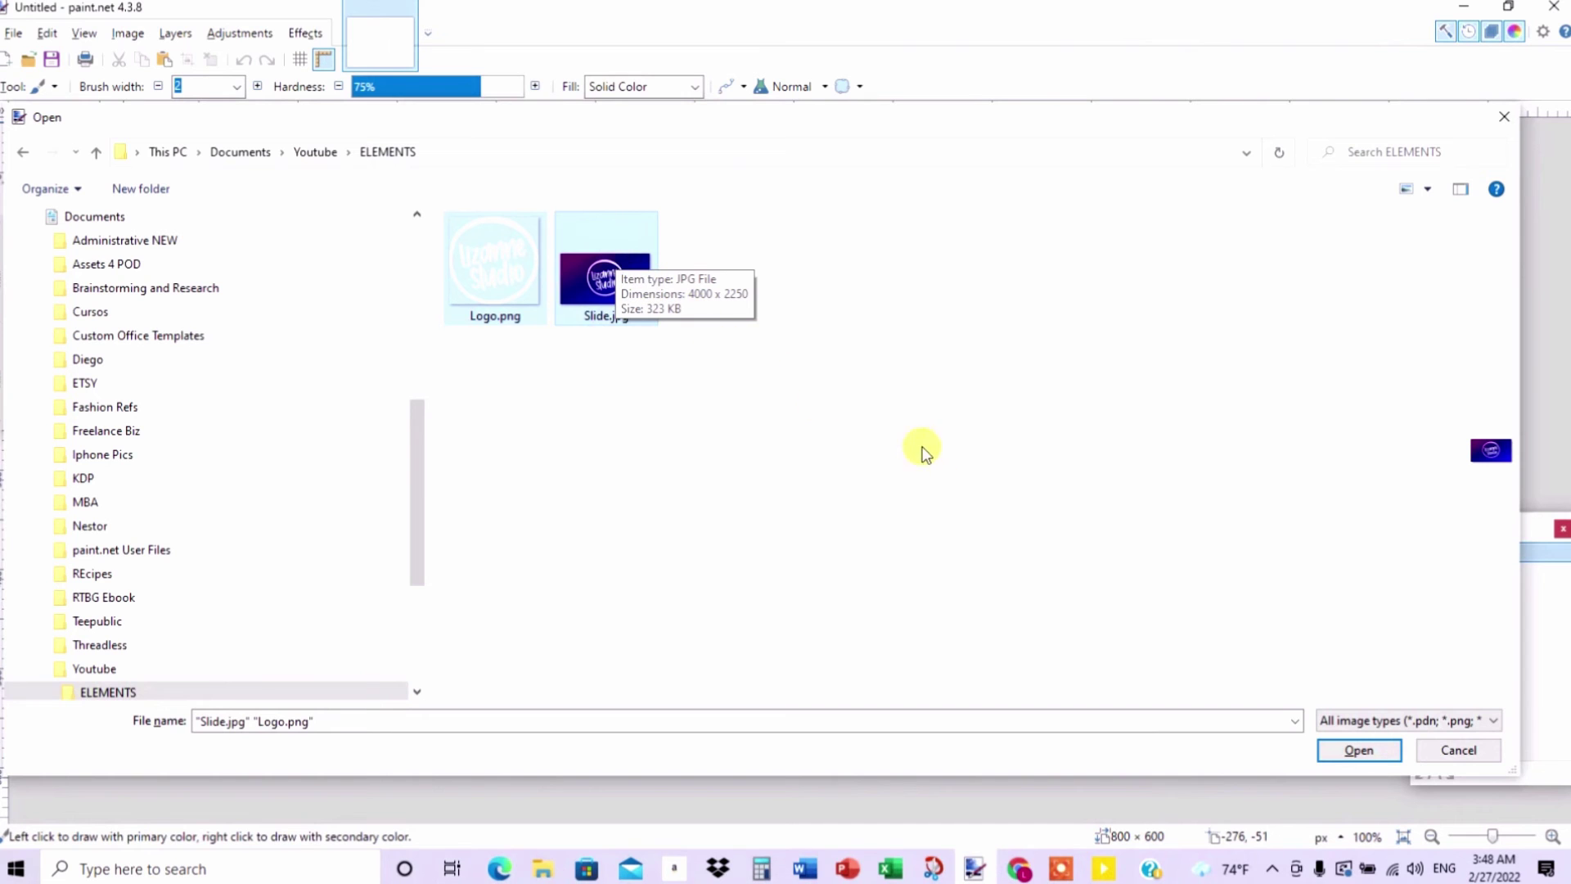
{"action": "left_click", "coordinate": [1359, 750]}
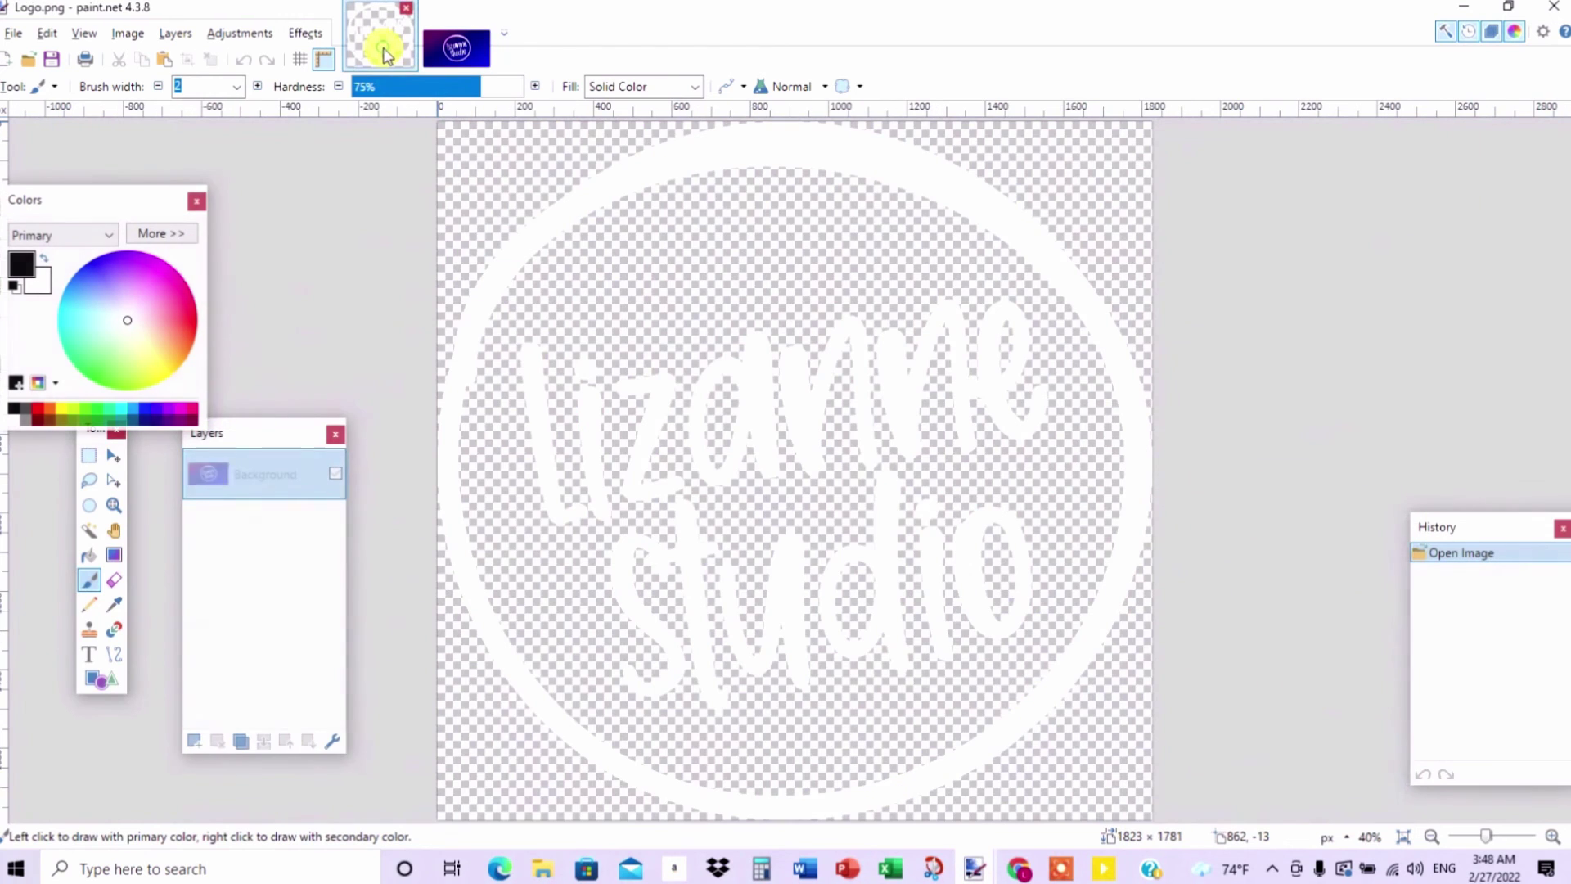
- In Logo.png, add a new layer beneath the logo and fill it black
{"action": "left_click", "coordinate": [384, 51]}
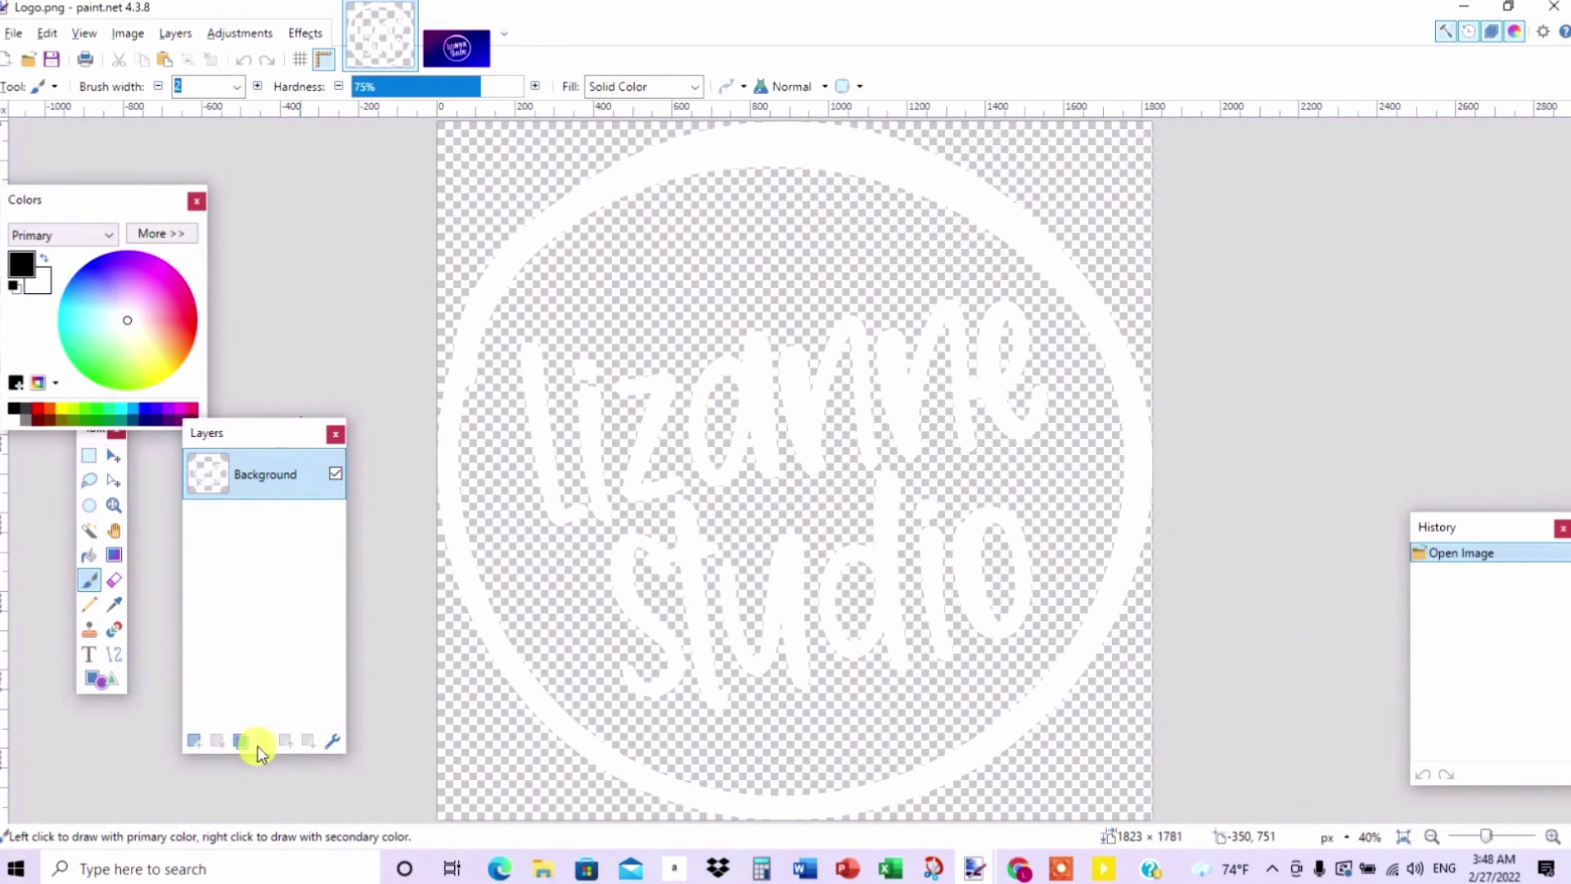
{"action": "left_click", "coordinate": [193, 741]}
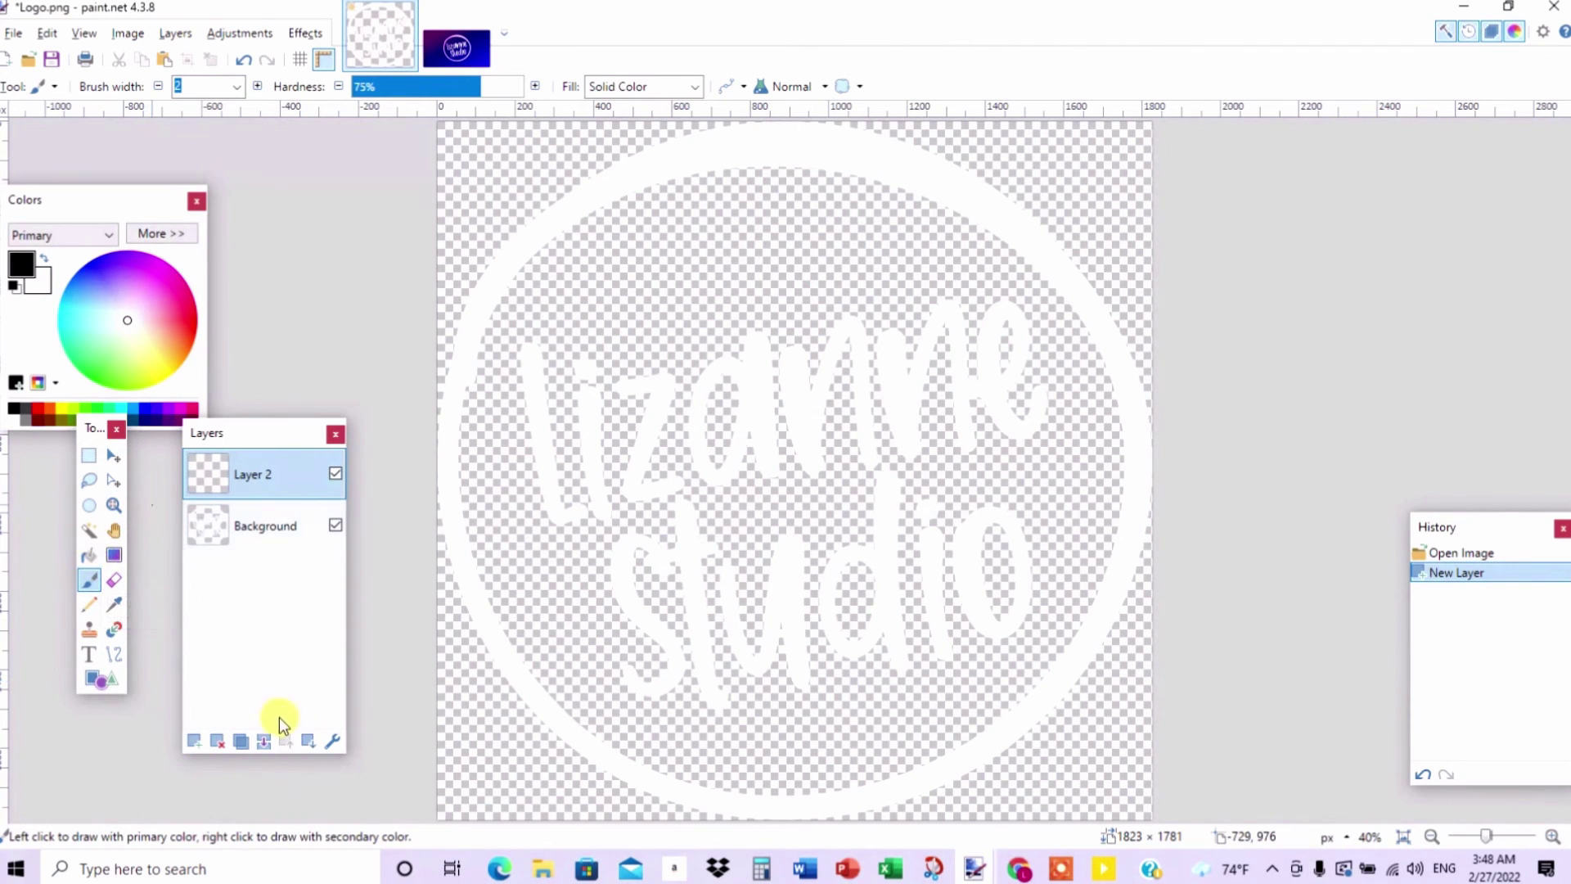
{"action": "left_click", "coordinate": [308, 740]}
{"action": "left_click", "coordinate": [13, 414]}
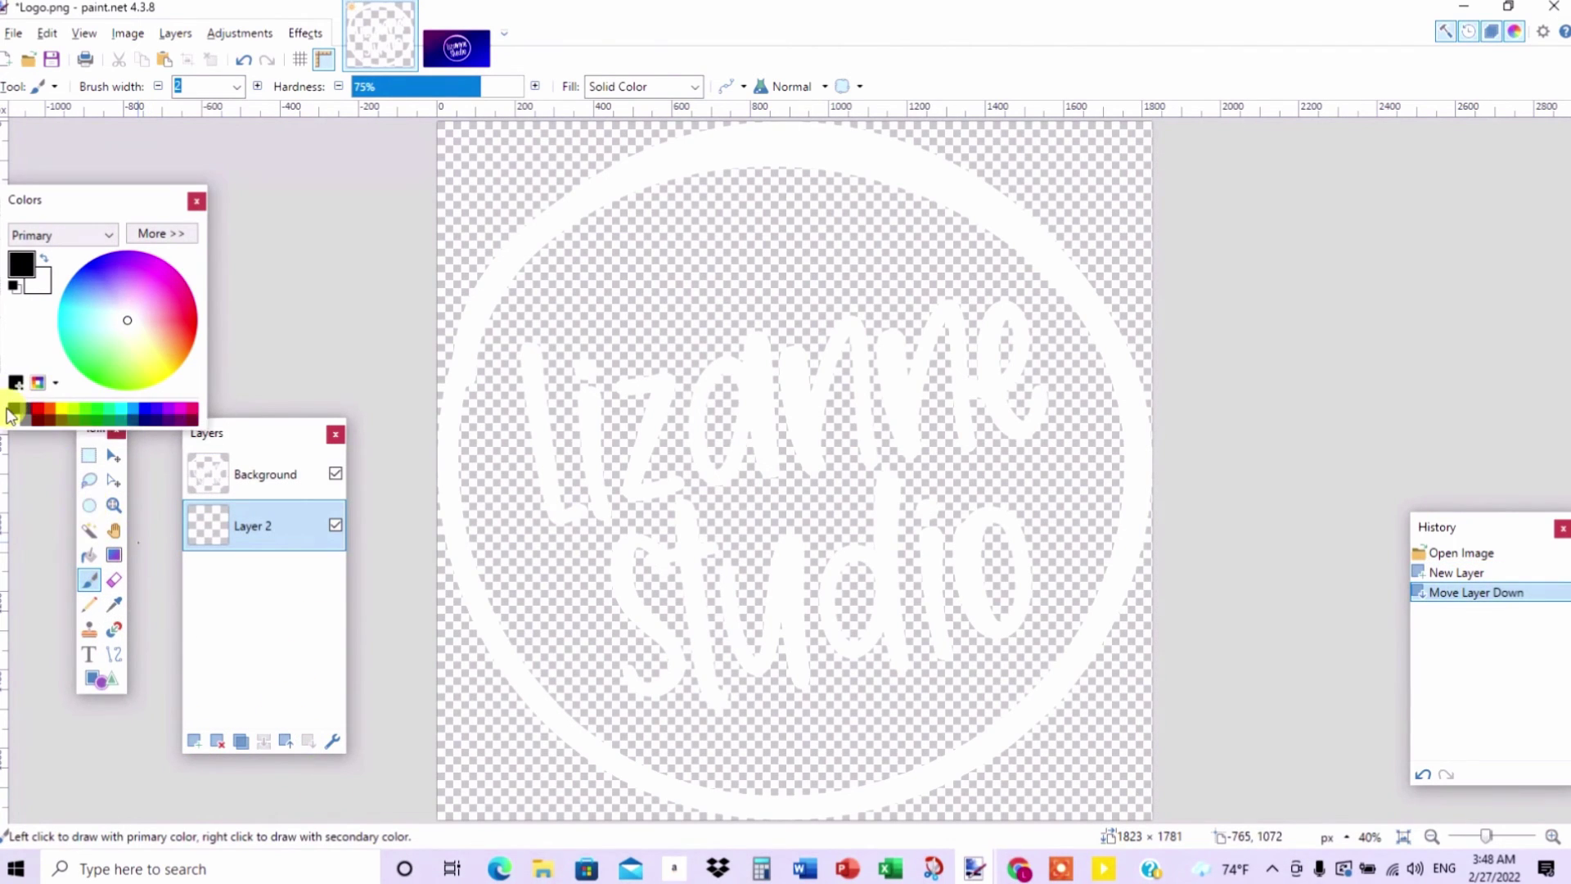
{"action": "left_click", "coordinate": [98, 520]}
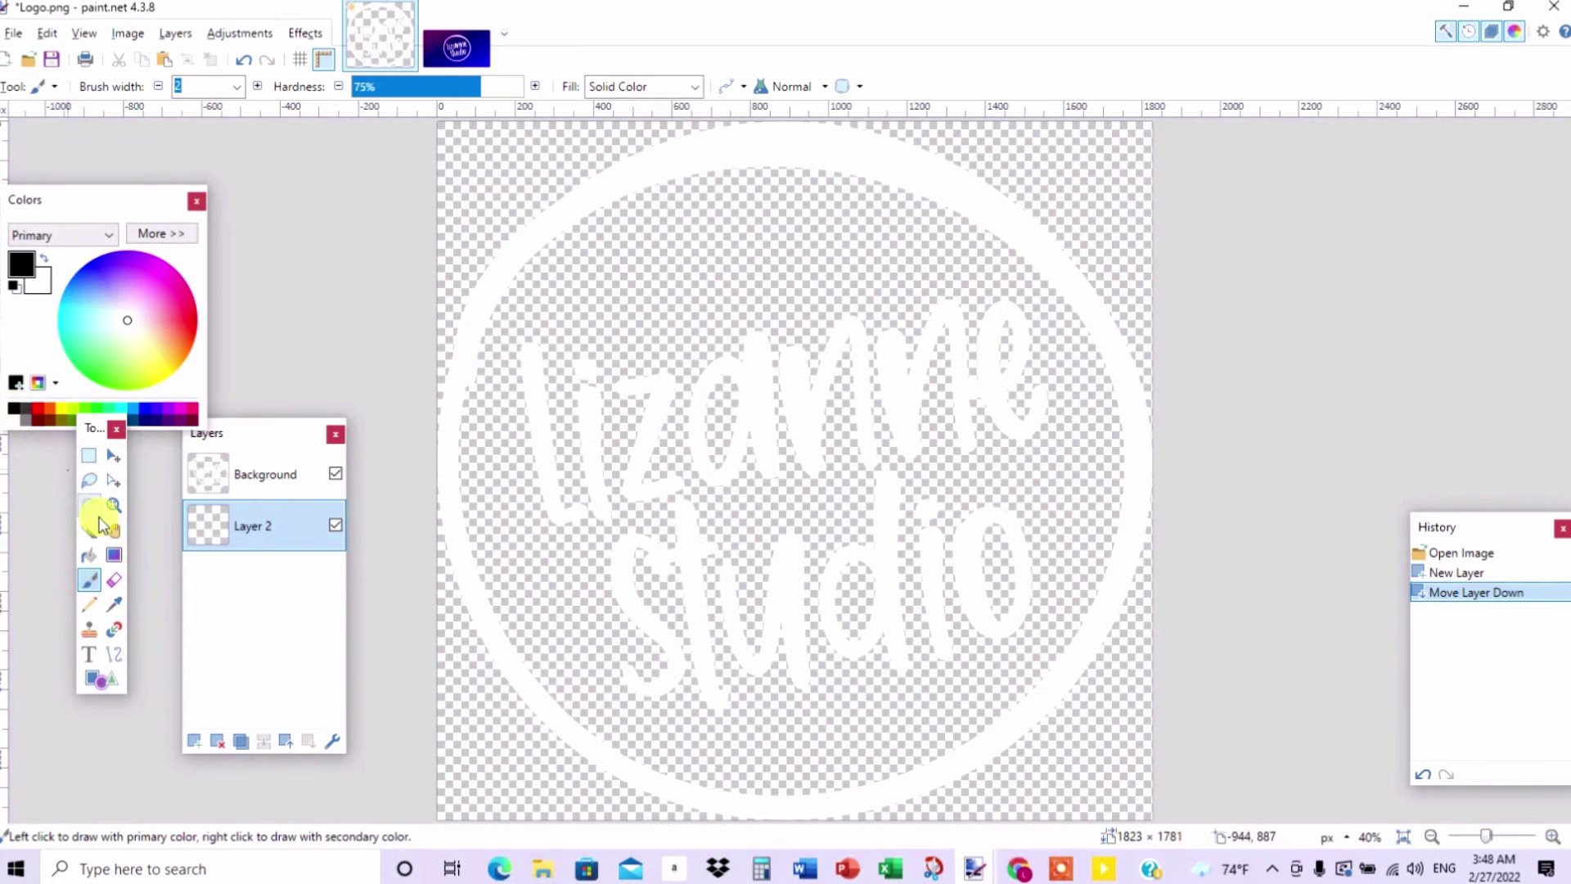
{"action": "left_click", "coordinate": [89, 556]}
{"action": "left_click", "coordinate": [491, 439]}
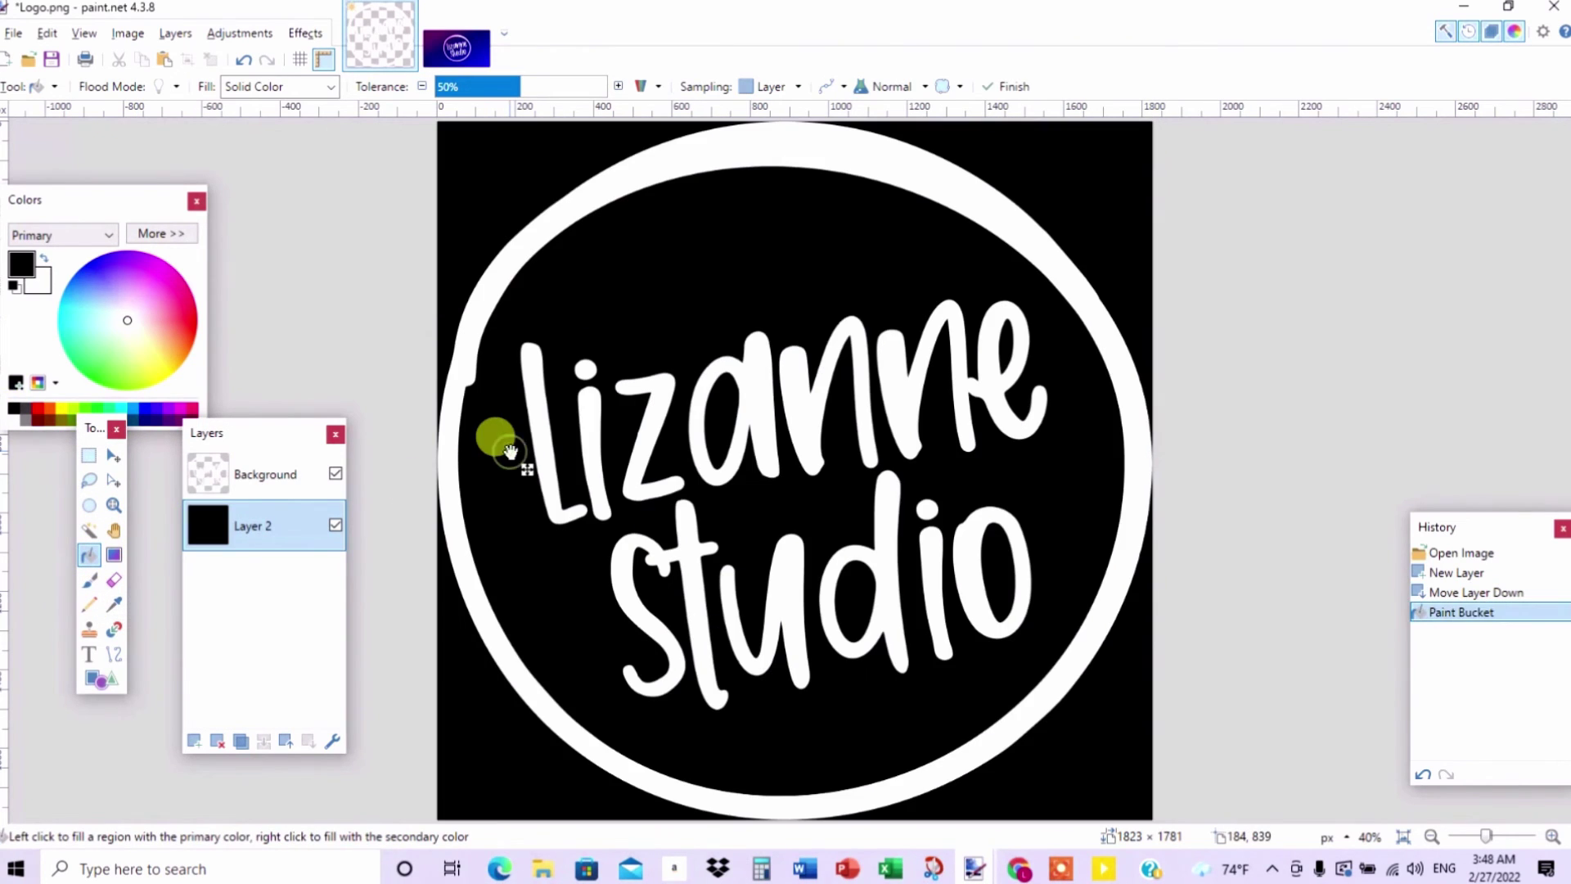
- Check the logo's current resolution in the Image > Resize dialog (1823 × 1781 pixels)
{"action": "left_click", "coordinate": [130, 35]}
{"action": "left_click", "coordinate": [131, 83]}
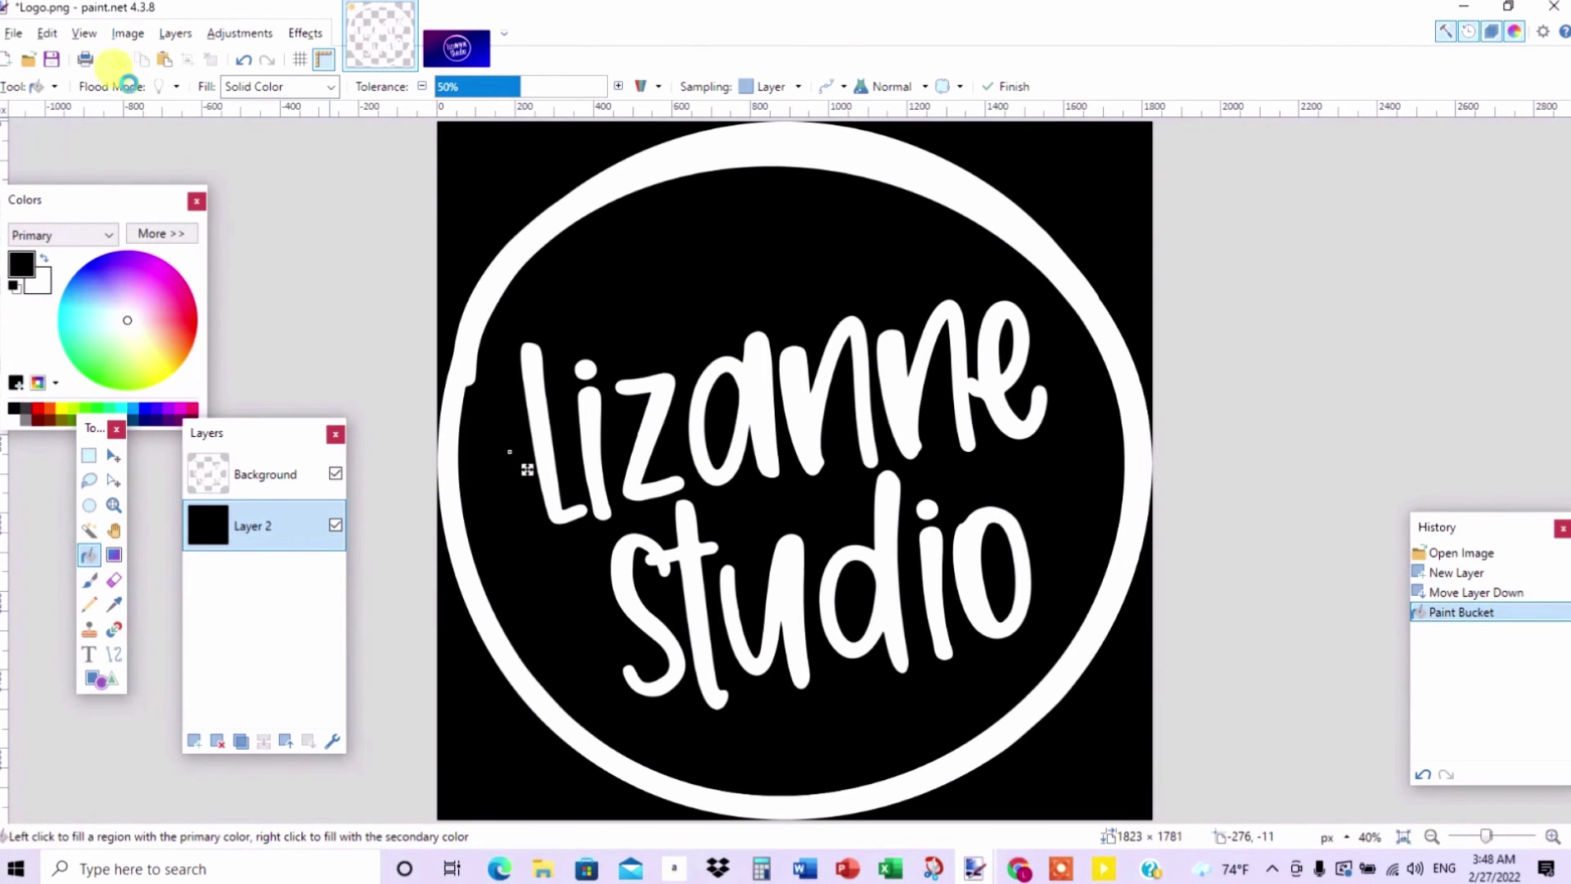
{"action": "left_click", "coordinate": [812, 464]}
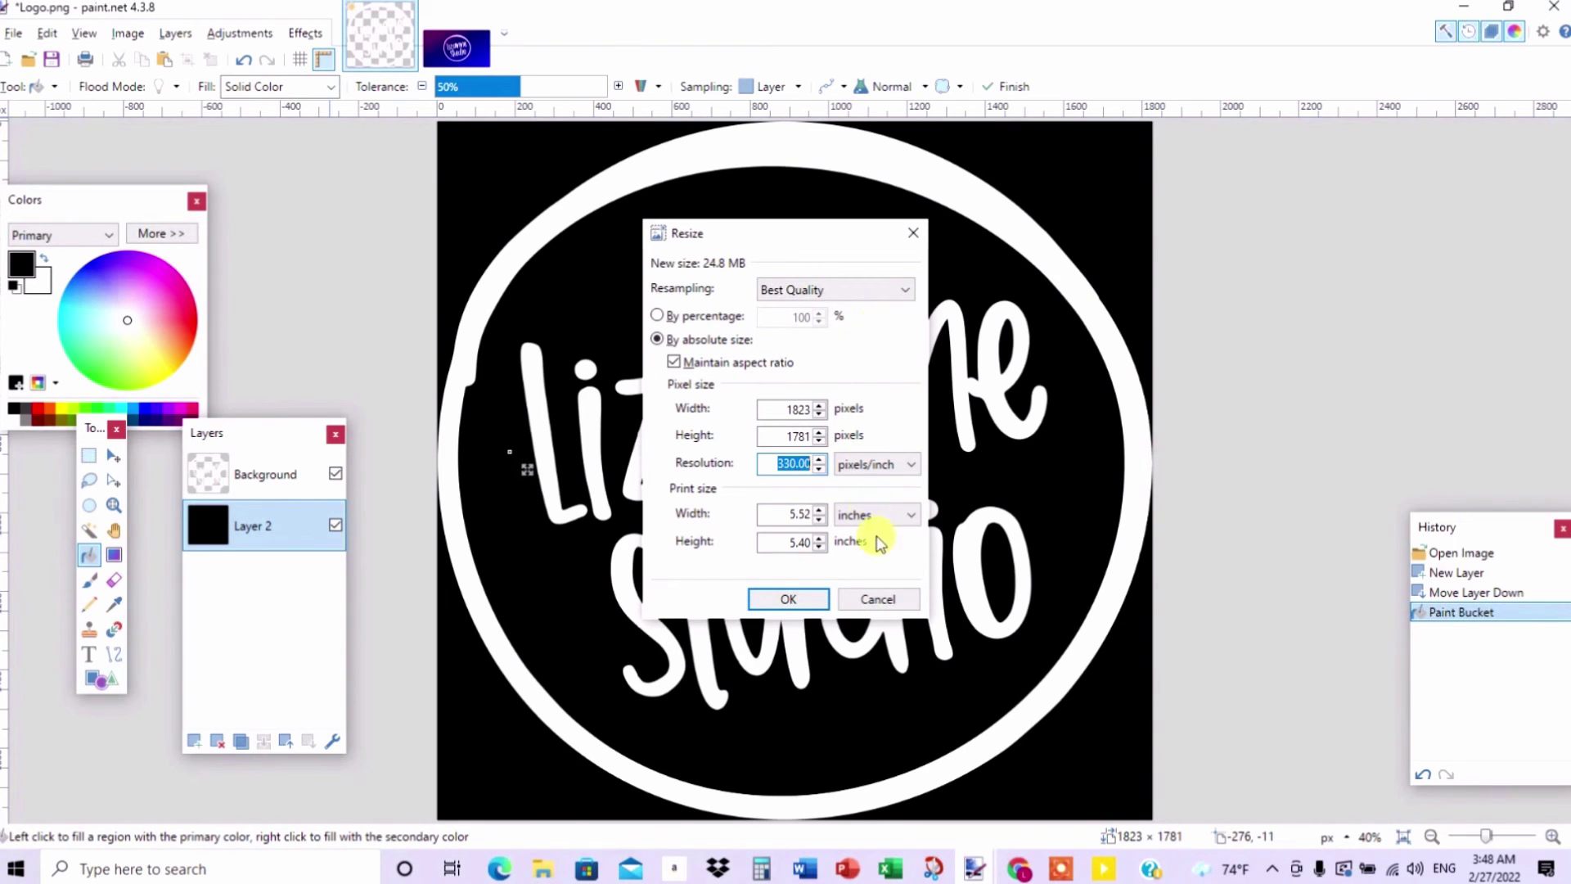
{"action": "left_click", "coordinate": [849, 597]}
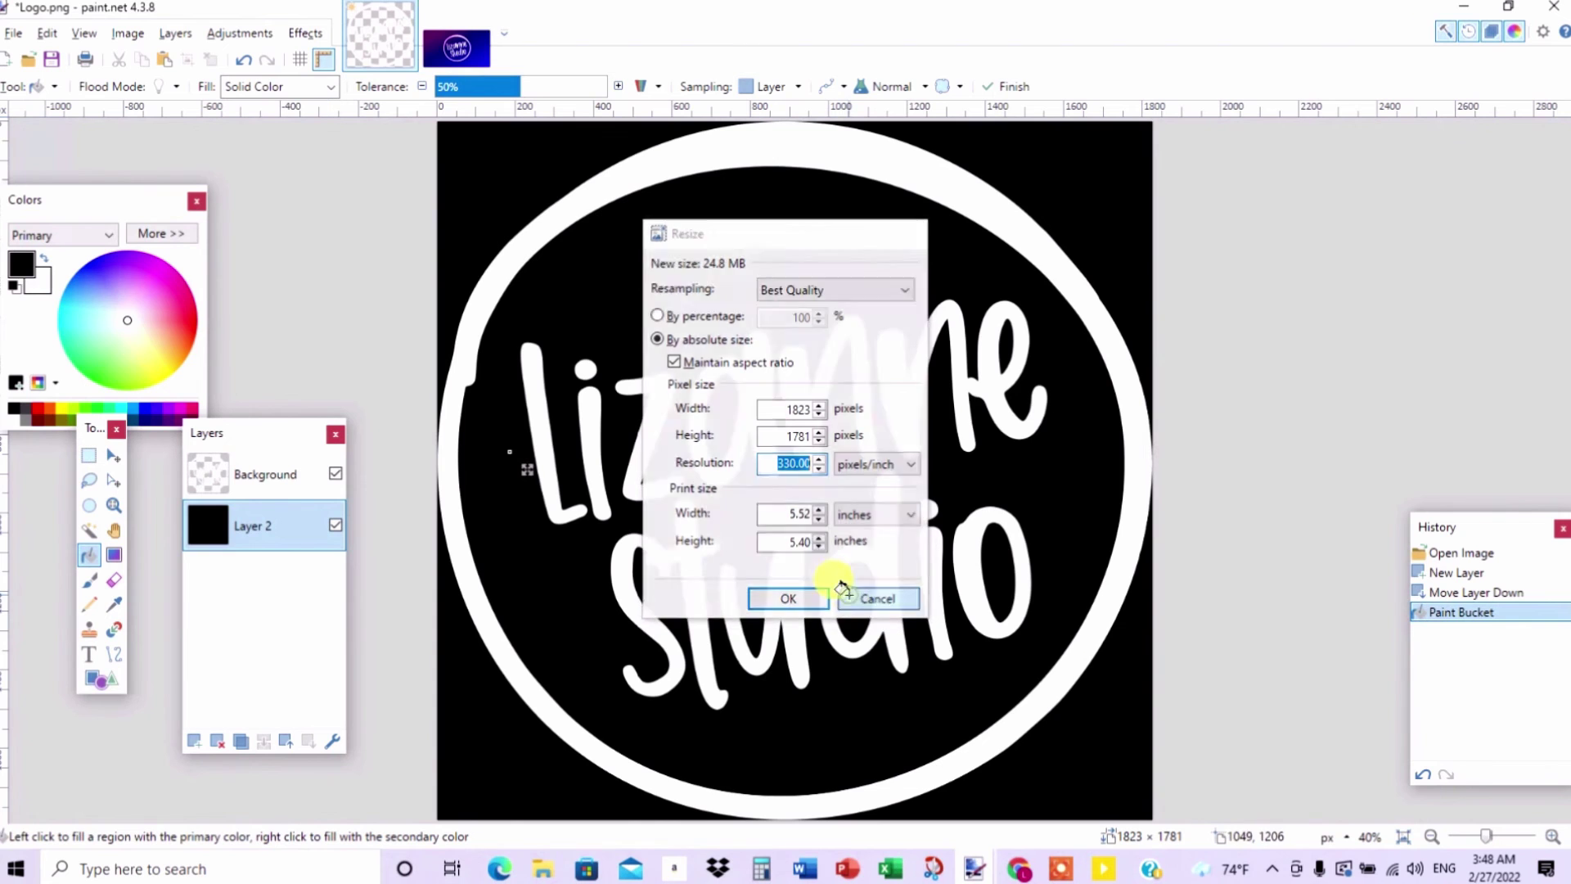
{"action": "left_click", "coordinate": [480, 62]}
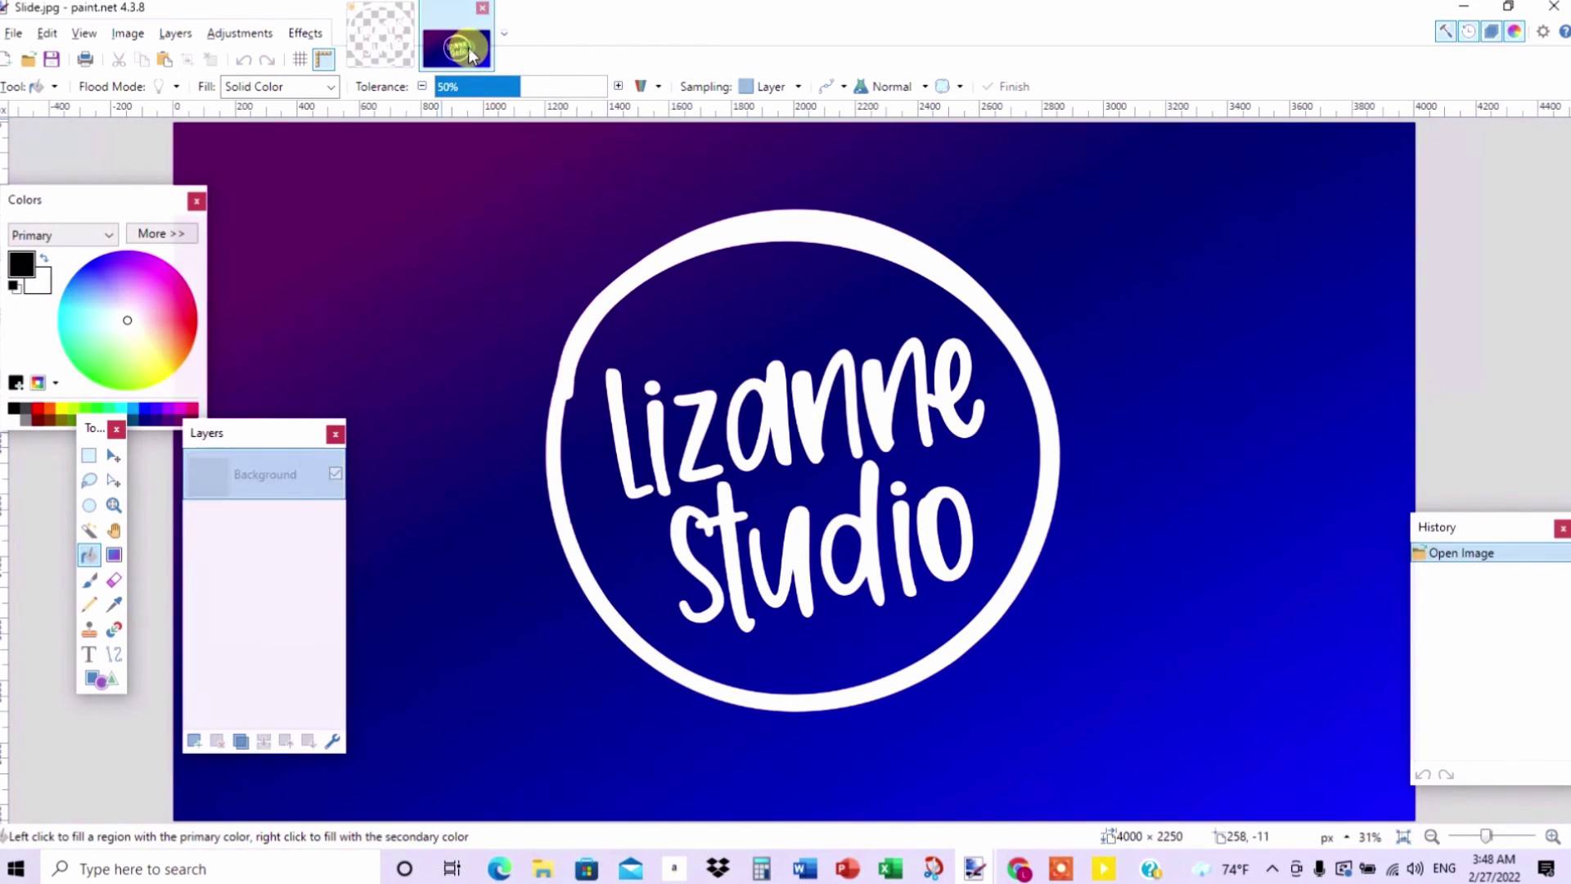
{"action": "left_click", "coordinate": [135, 36]}
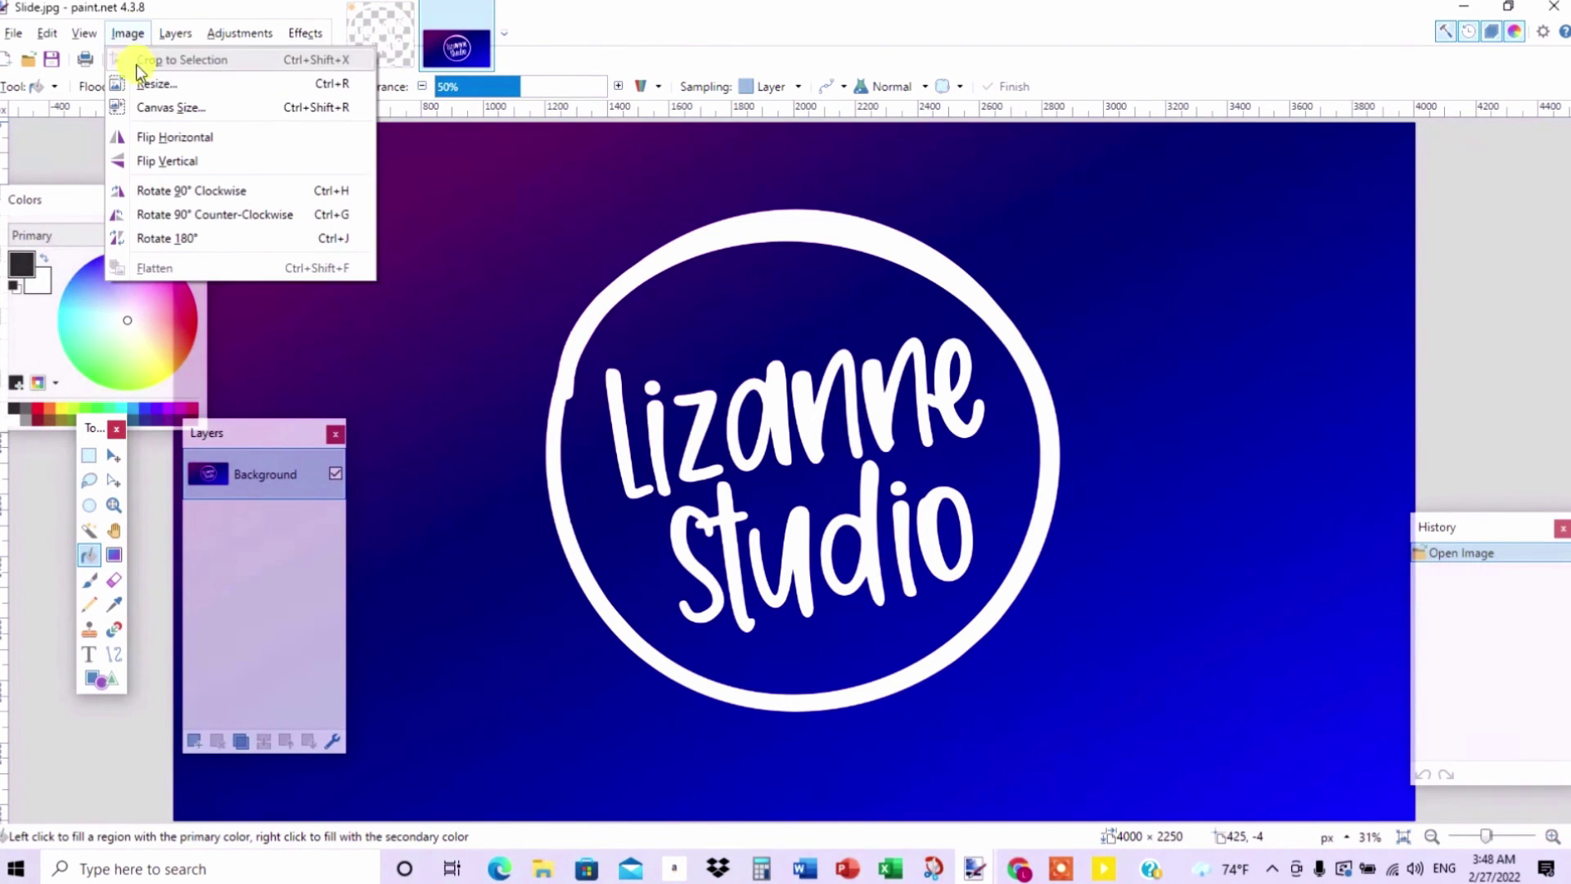
{"action": "left_click", "coordinate": [144, 85]}
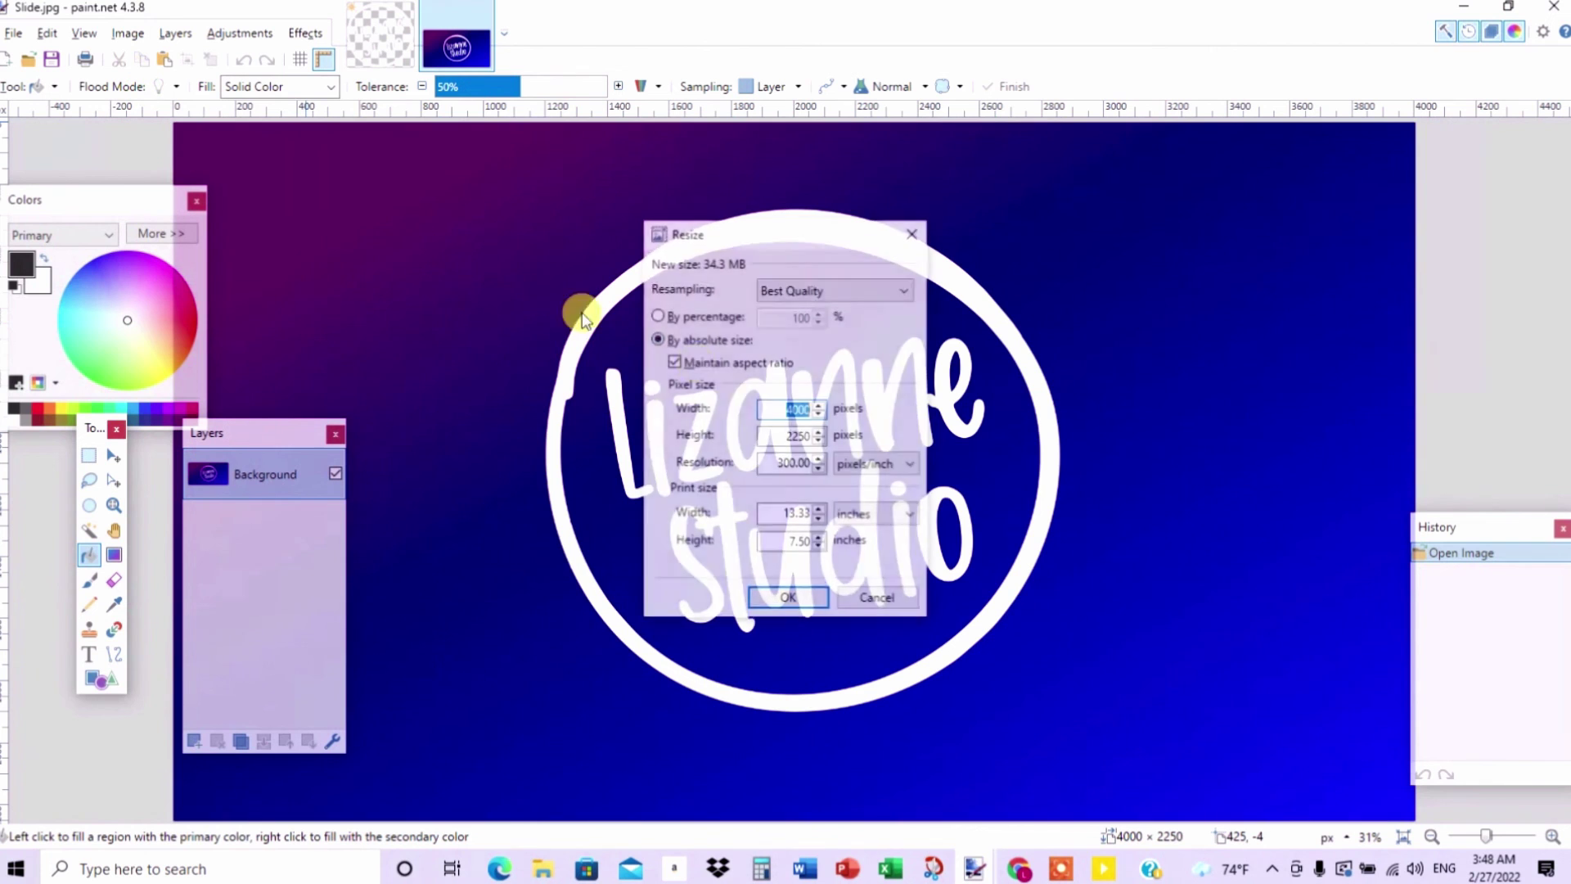
{"action": "double_click", "coordinate": [777, 463]}
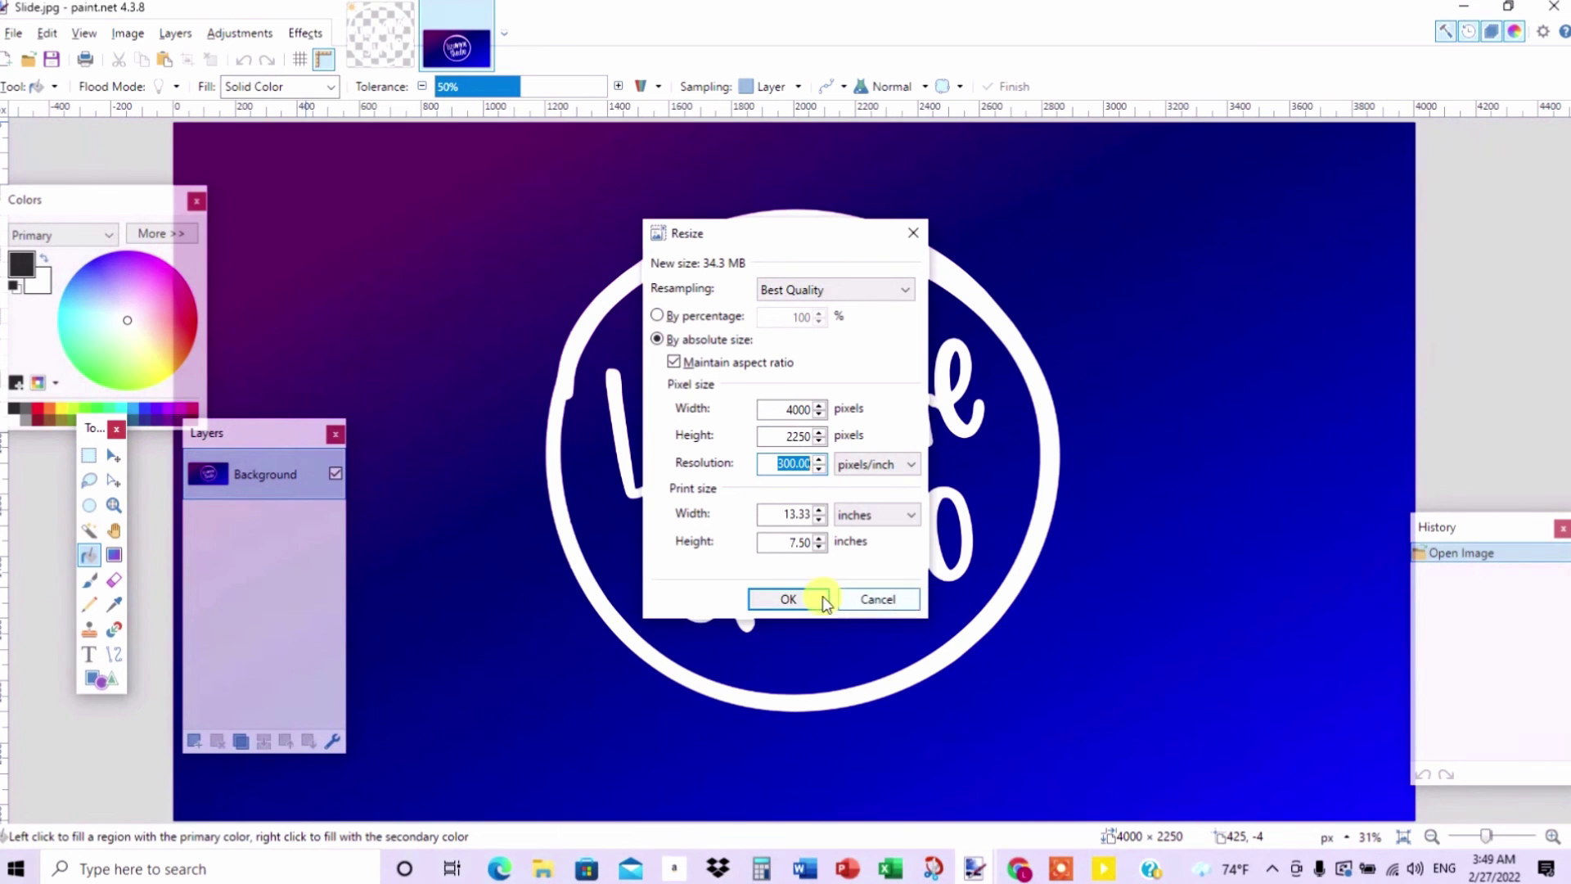
{"action": "left_click", "coordinate": [785, 597]}
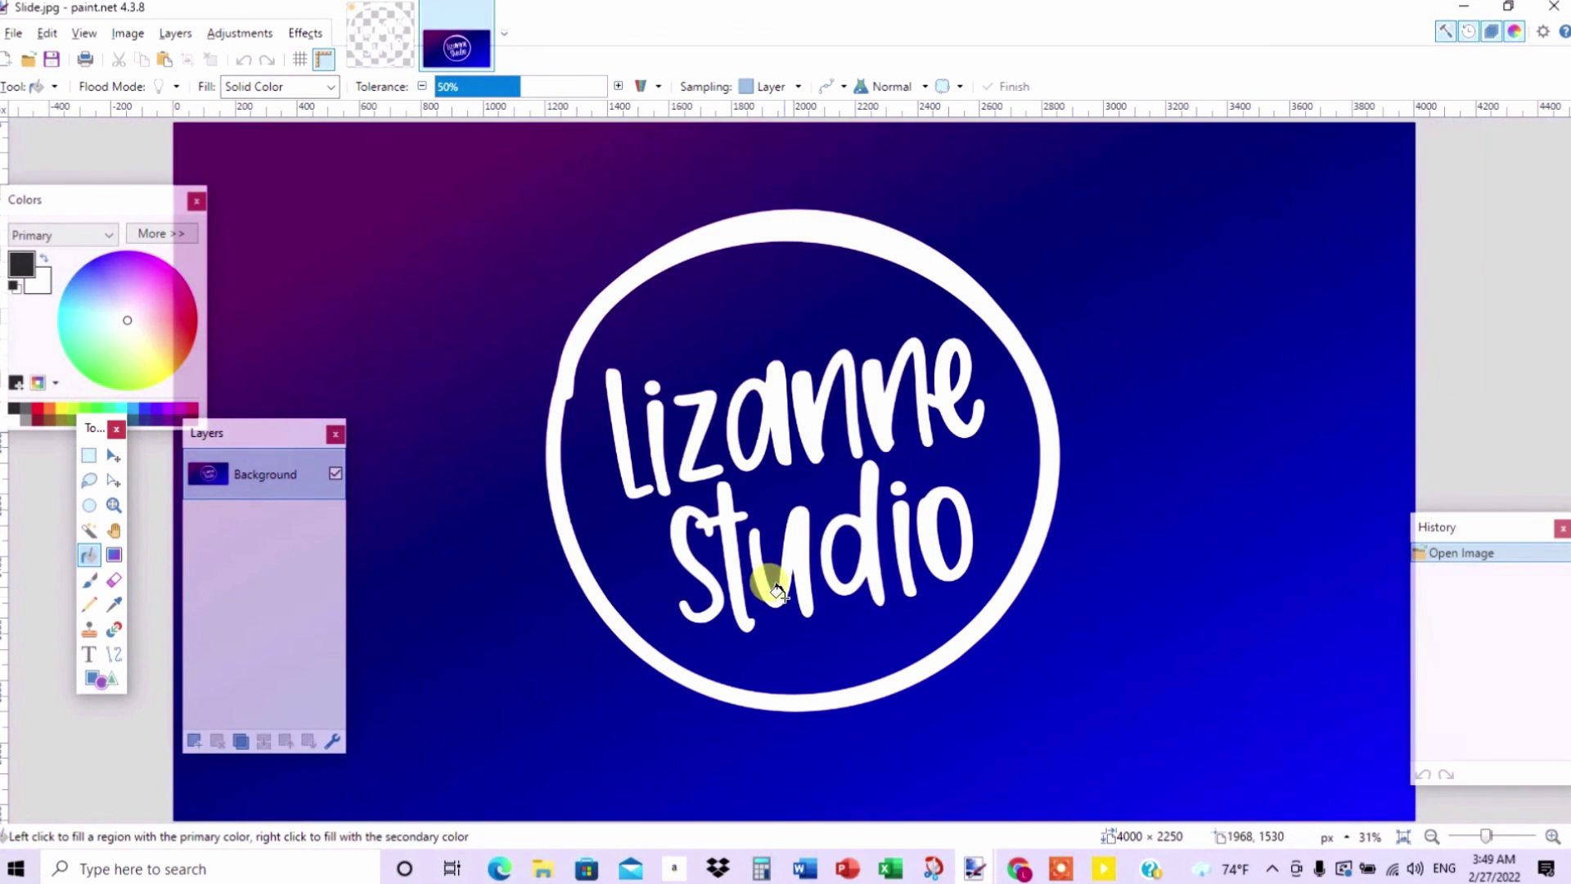
{"action": "left_click", "coordinate": [378, 34]}
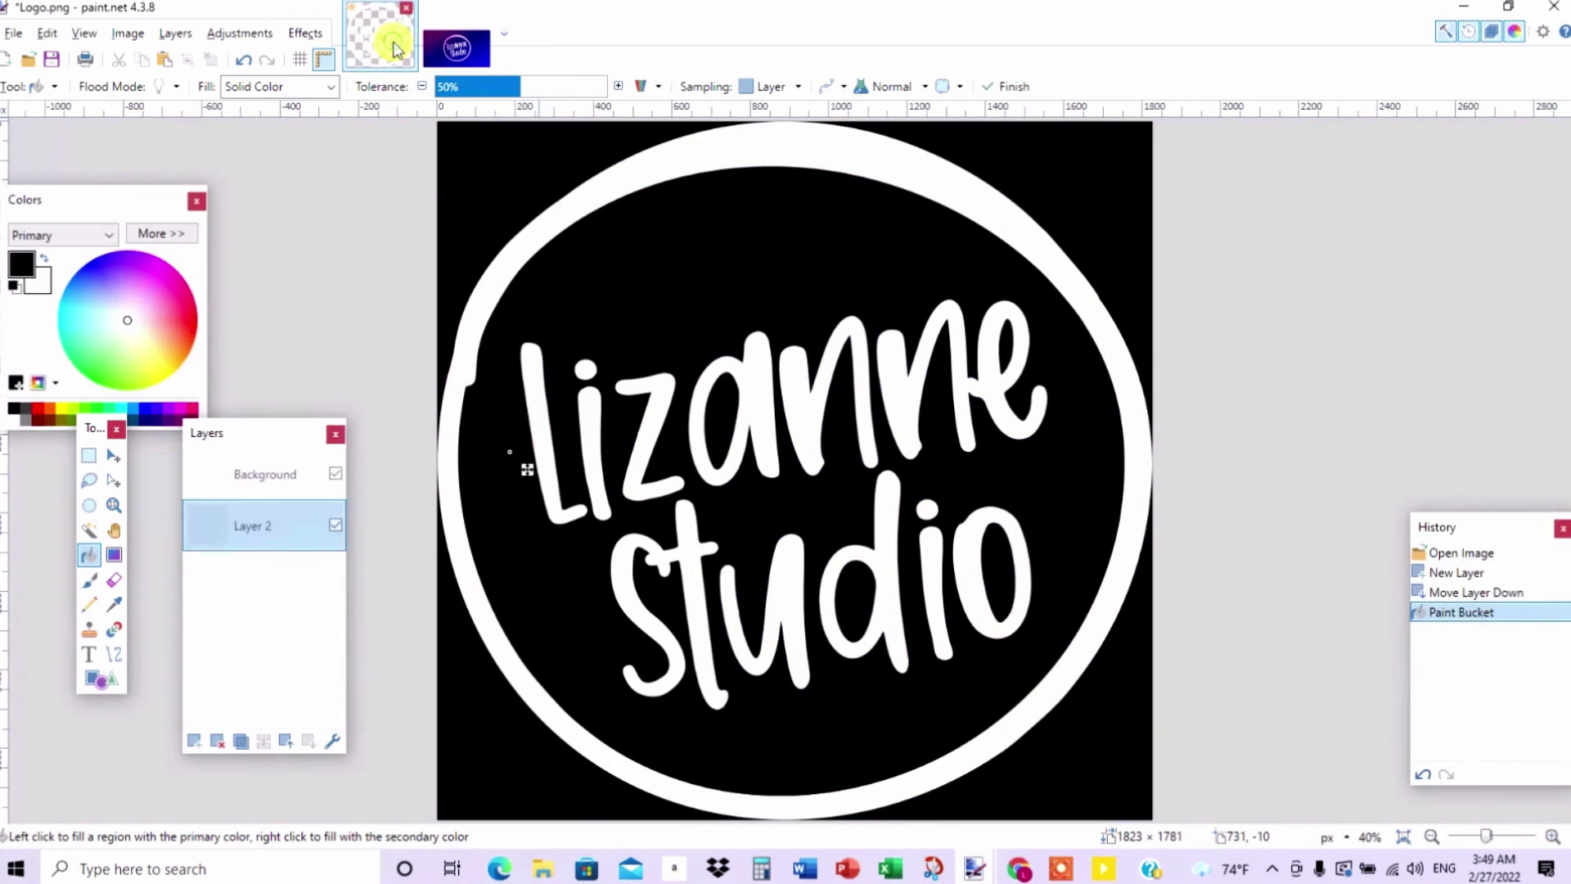
- Delete the black backing layer and resize Logo.png to 300 pixels per inch
{"action": "left_click", "coordinate": [217, 743]}
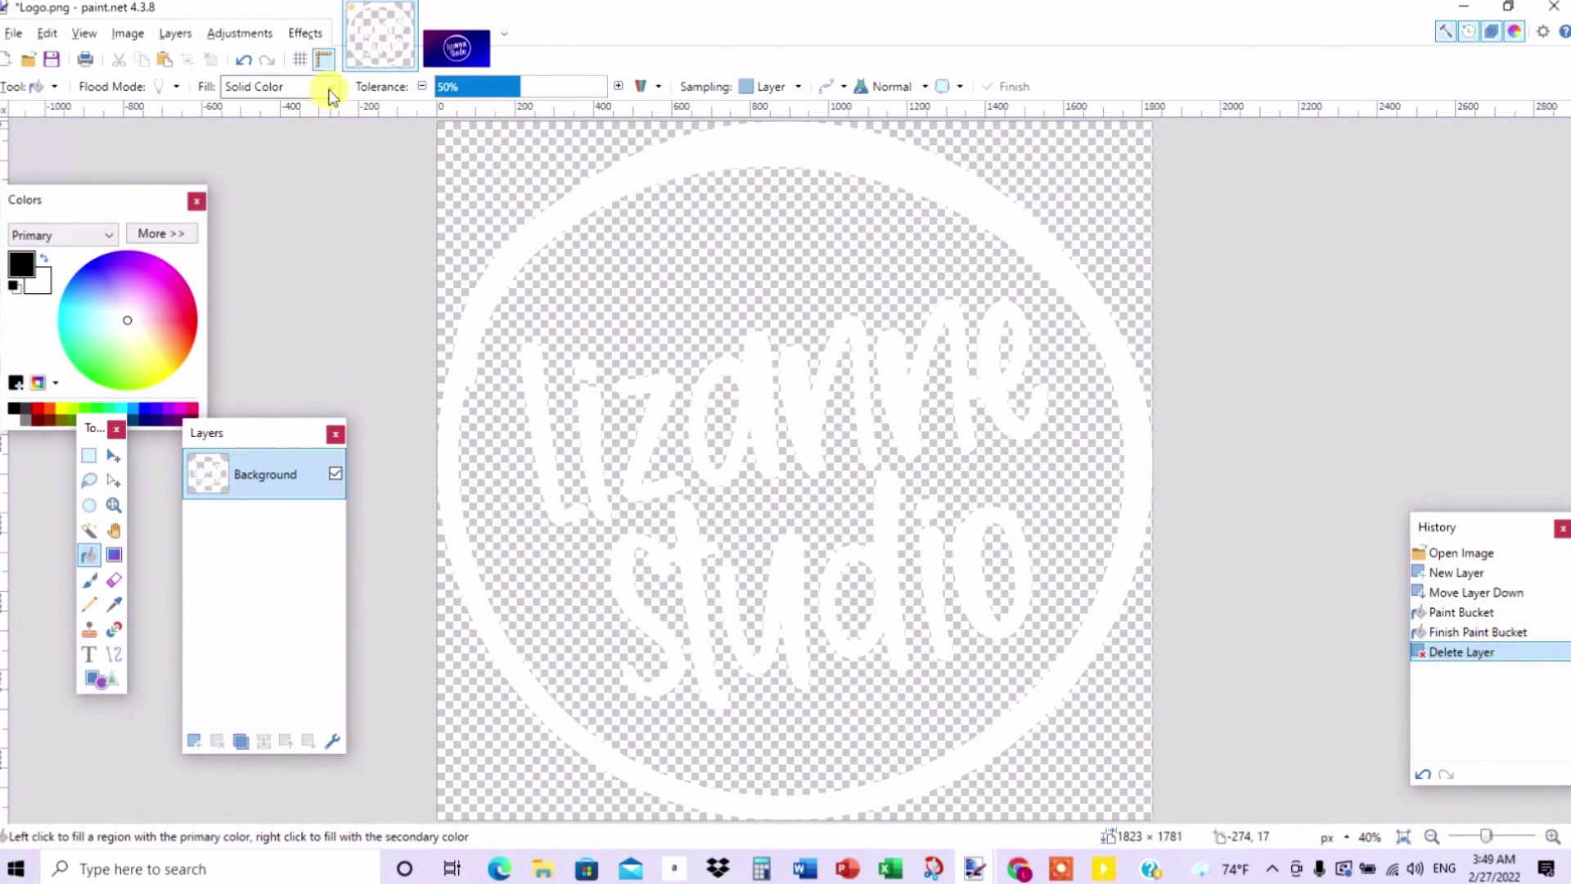
{"action": "left_click", "coordinate": [127, 33]}
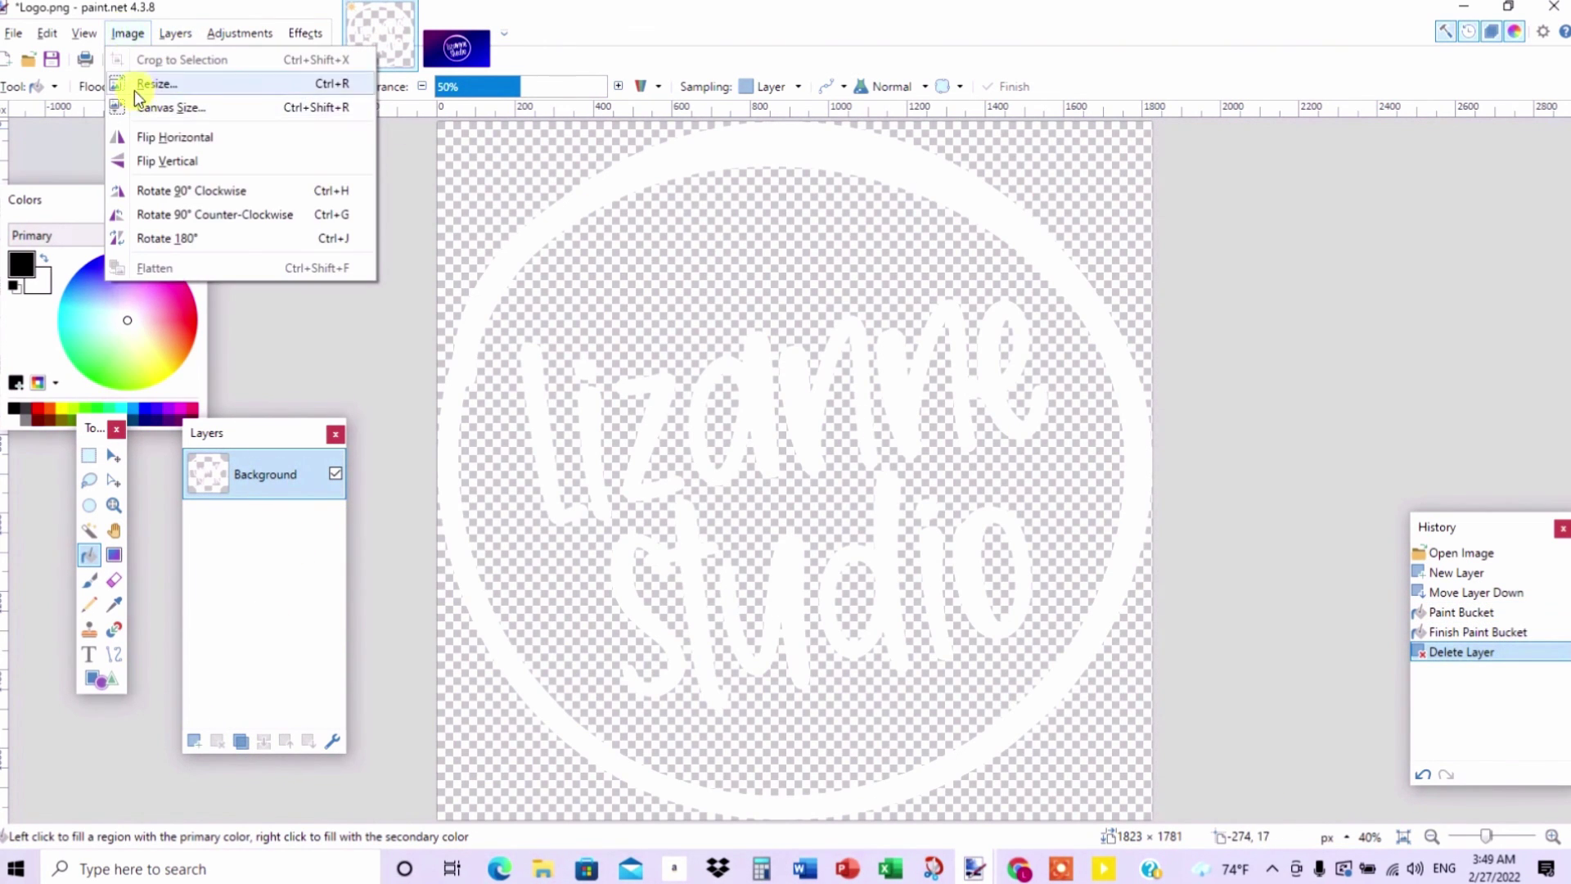
{"action": "left_click", "coordinate": [135, 88]}
{"action": "double_click", "coordinate": [777, 463]}
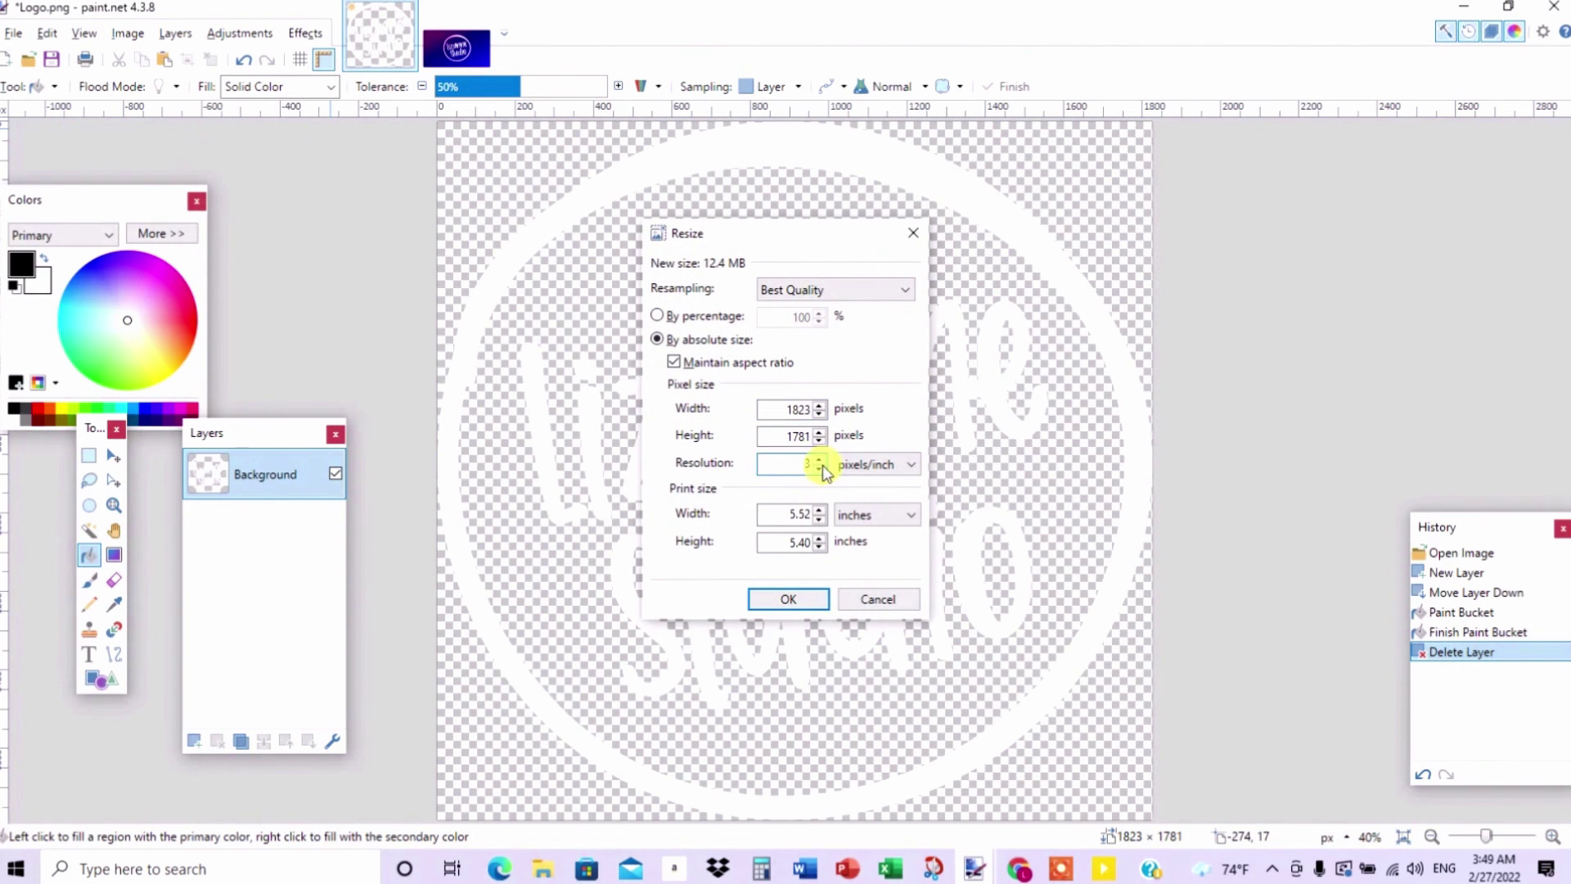
{"action": "type", "text": "300"}
{"action": "left_click", "coordinate": [794, 600]}
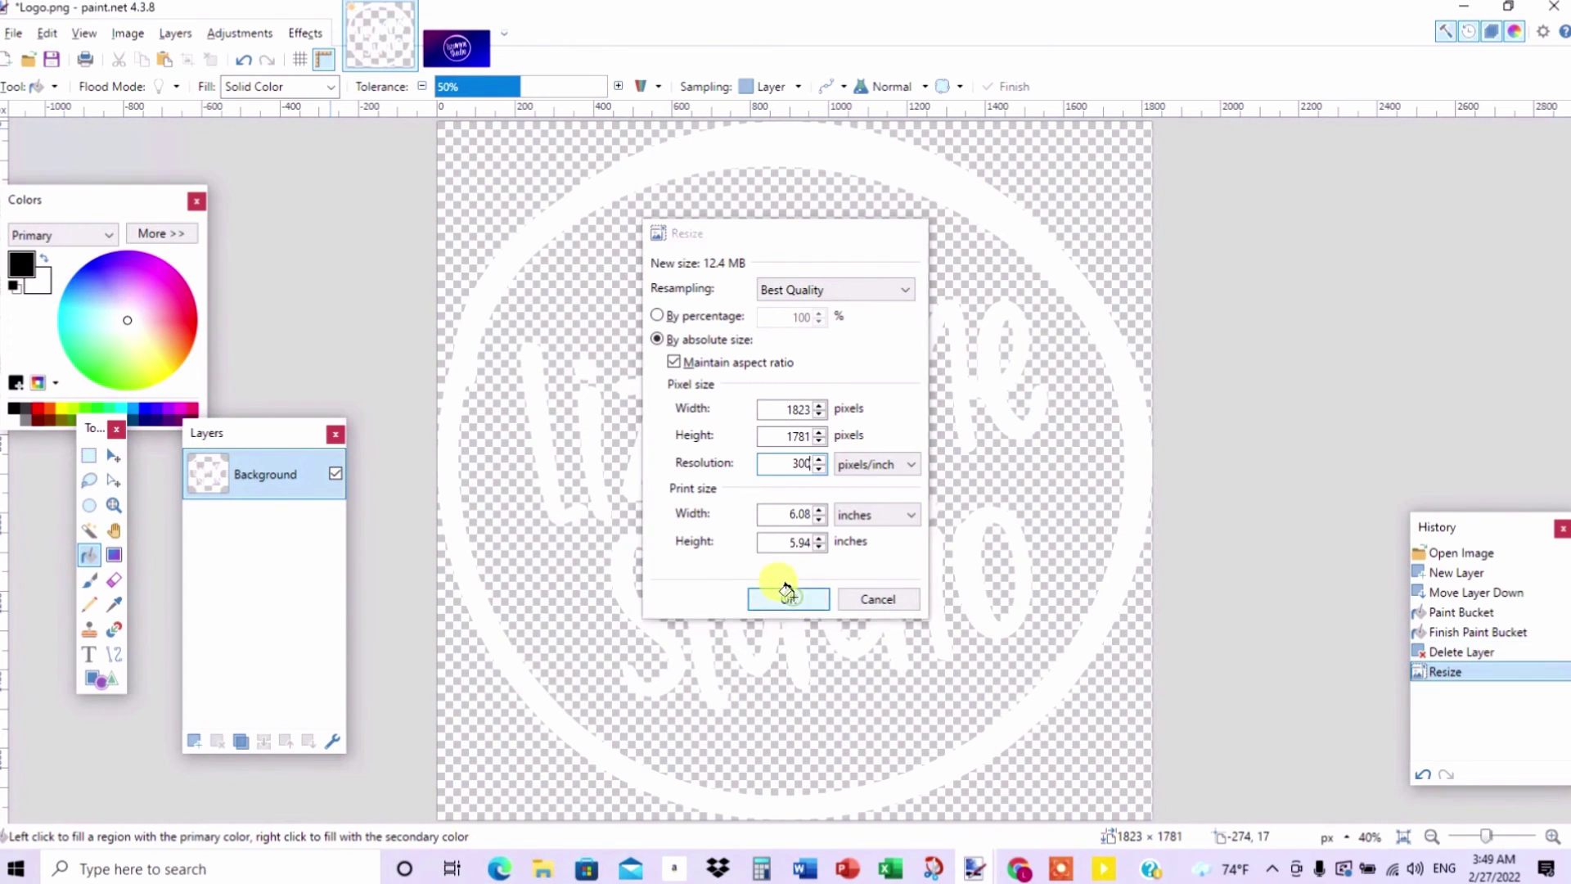
- Save Logo.png, confirming the PNG save settings
{"action": "left_click", "coordinate": [13, 33]}
{"action": "left_click", "coordinate": [41, 158]}
{"action": "left_click", "coordinate": [874, 578]}
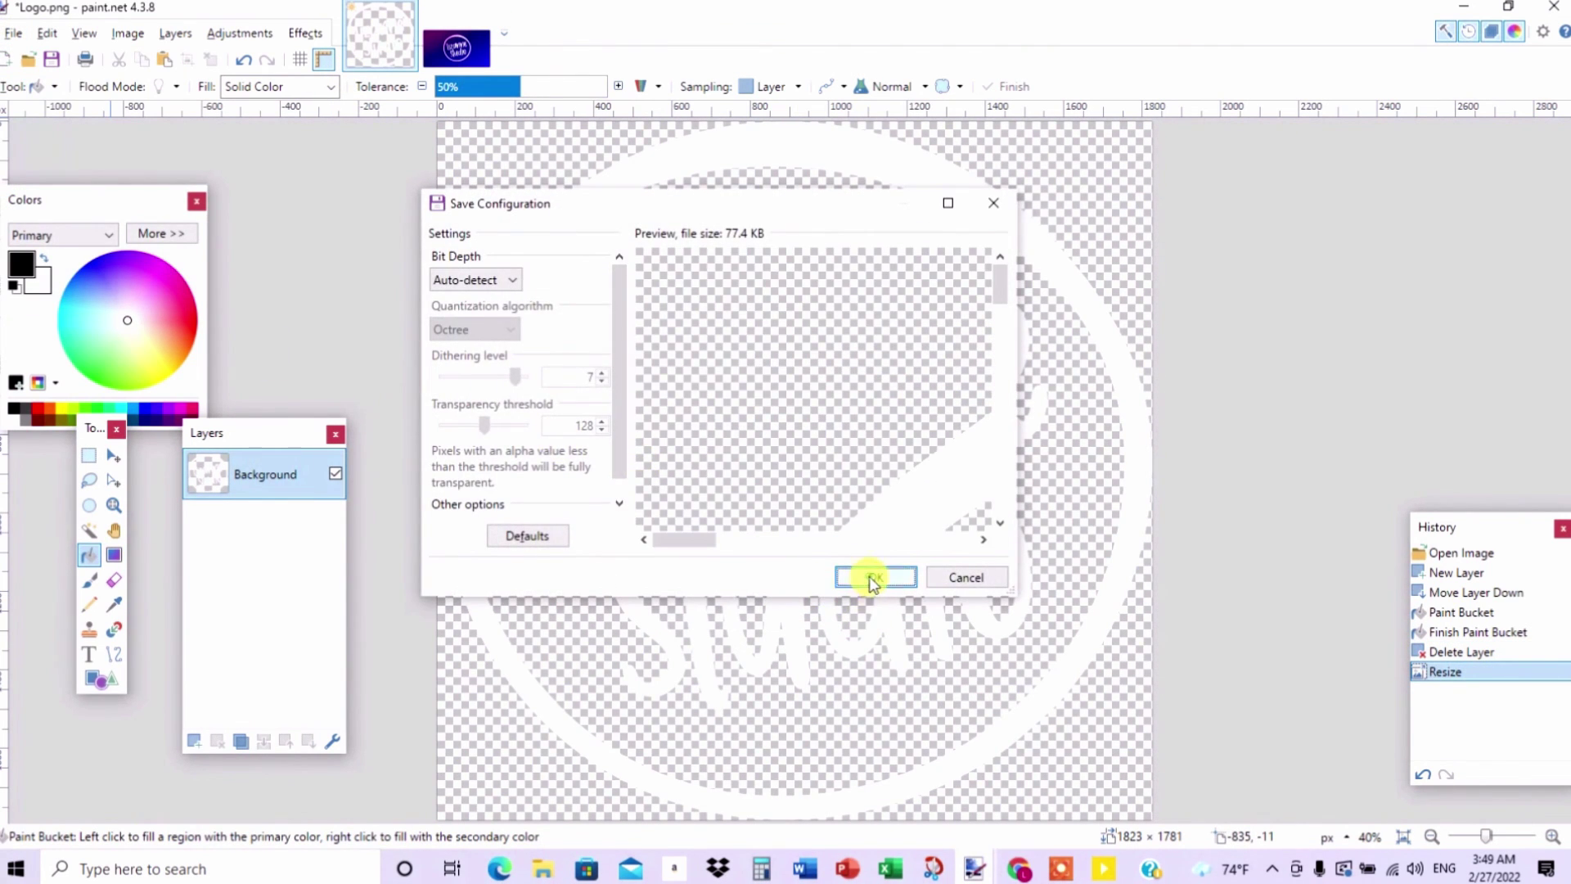